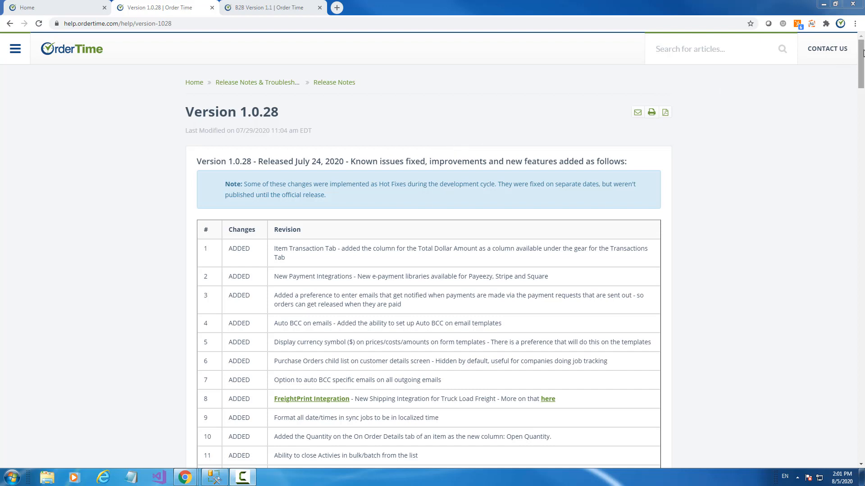
- Check the DocuSign entry under Admin > Other Integrations, then open recent sales order 1295
{"action": "mouse_move", "coordinate": [861, 55]}
{"action": "left_mouse_down"}
{"action": "mouse_move", "coordinate": [861, 383]}
{"action": "mouse_move", "coordinate": [860, 49]}
{"action": "left_mouse_up"}
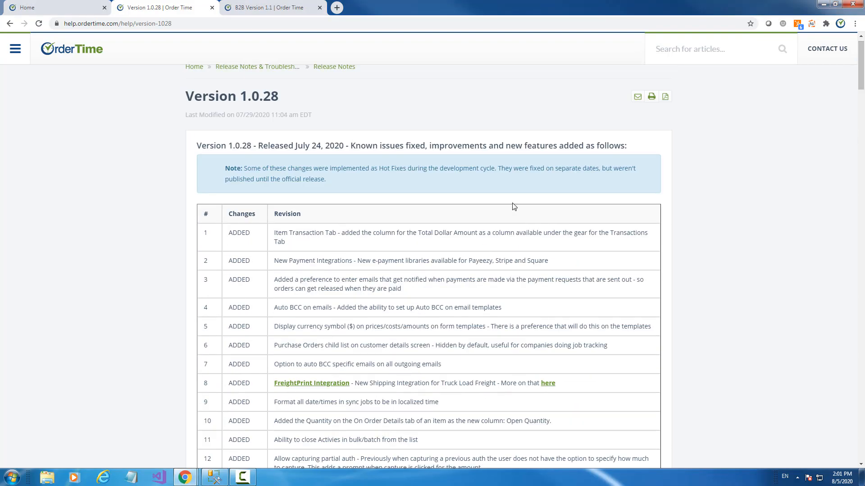
{"action": "scroll", "coordinate": [513, 205], "scroll_direction": "down", "scroll_amount": 5}
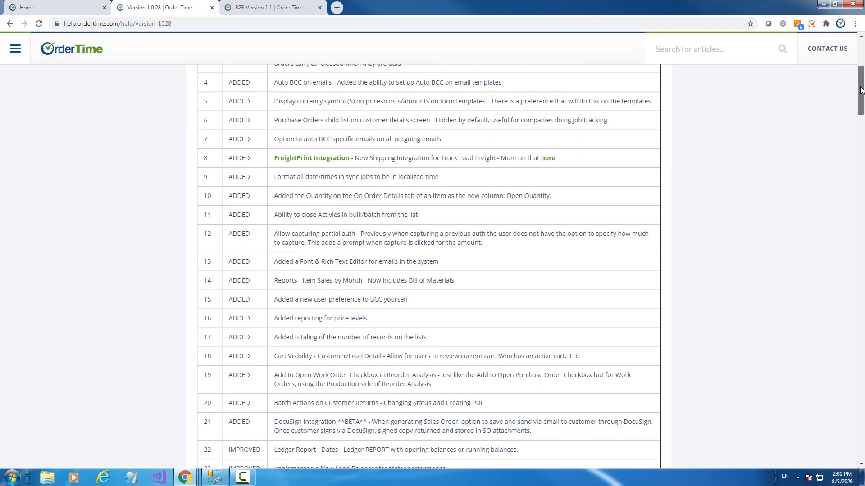
{"action": "left_click_drag", "start_coordinate": [861, 90], "coordinate": [862, 63]}
{"action": "scroll", "coordinate": [564, 210], "scroll_direction": "down", "scroll_amount": 4}
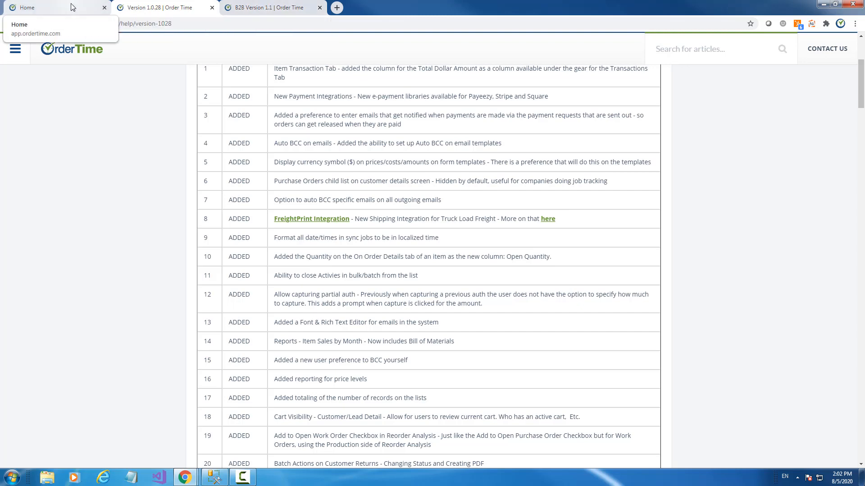
{"action": "scroll", "coordinate": [508, 169], "scroll_direction": "up", "scroll_amount": 4}
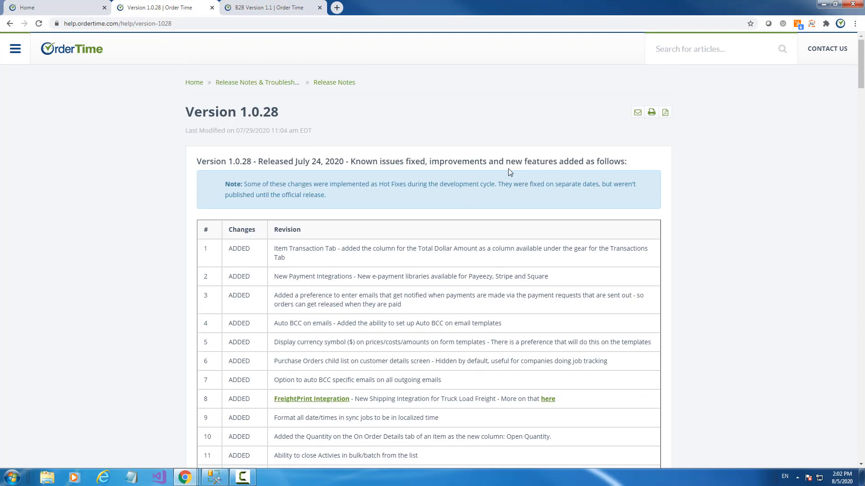
{"action": "left_click", "coordinate": [46, 8]}
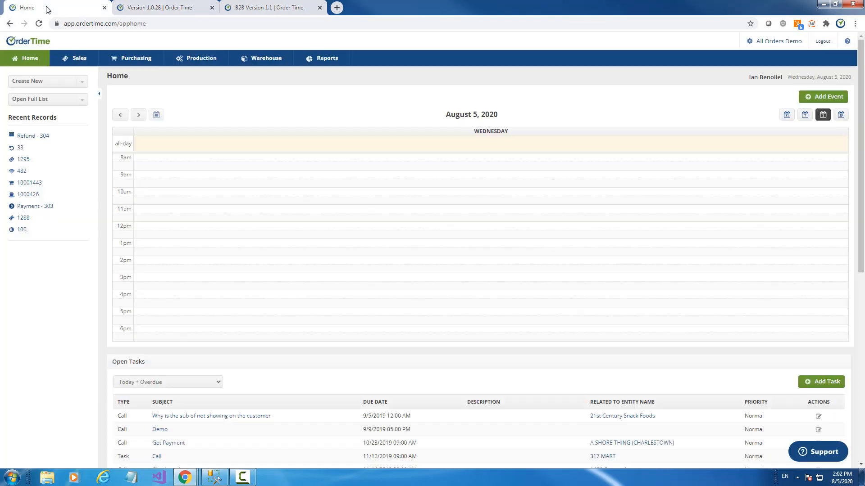
{"action": "left_click", "coordinate": [777, 45]}
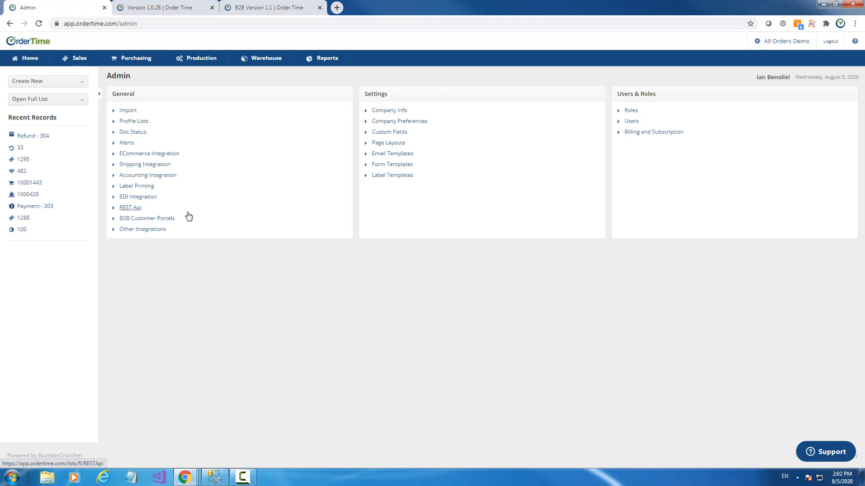
{"action": "left_click", "coordinate": [153, 231]}
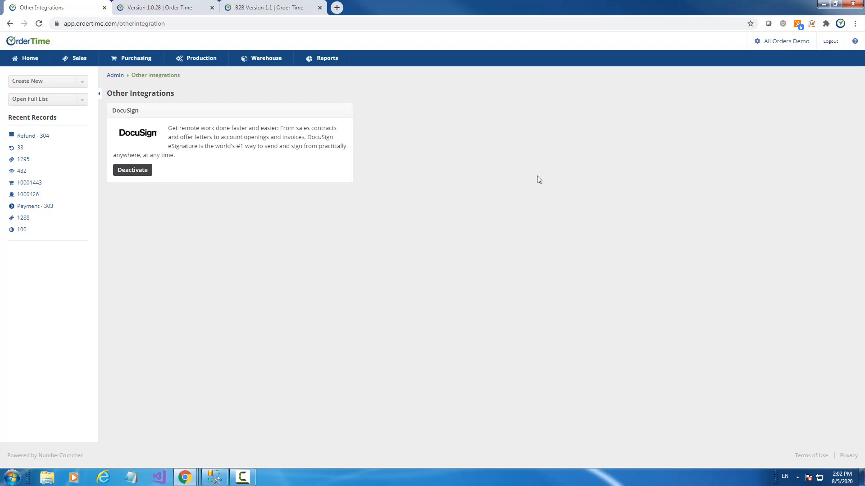
{"action": "left_click", "coordinate": [24, 160]}
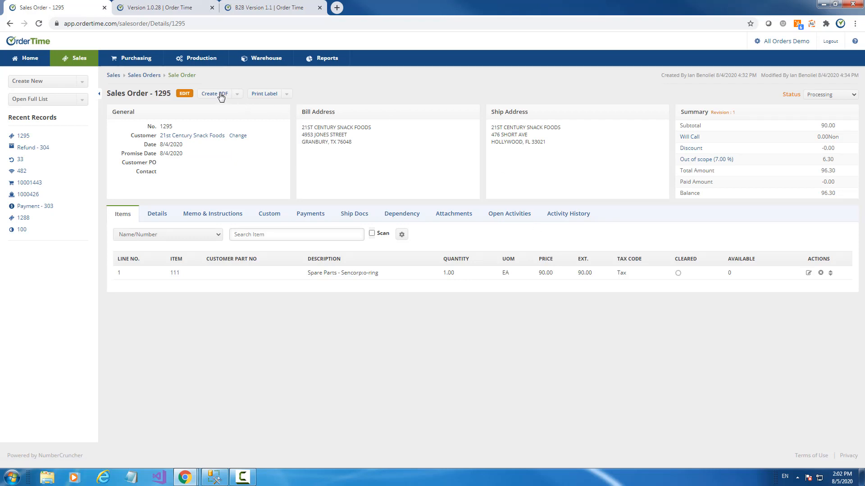
- Open quote 10 from the Quotes list
{"action": "left_click", "coordinate": [236, 94]}
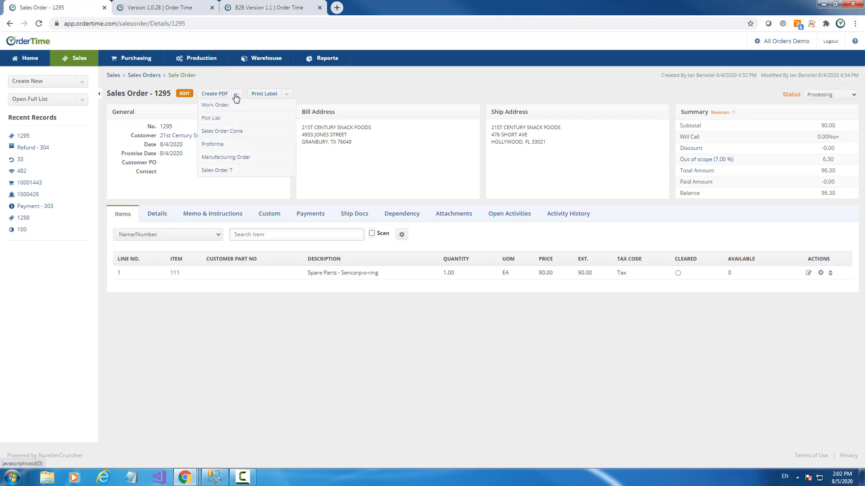
{"action": "left_click", "coordinate": [29, 100]}
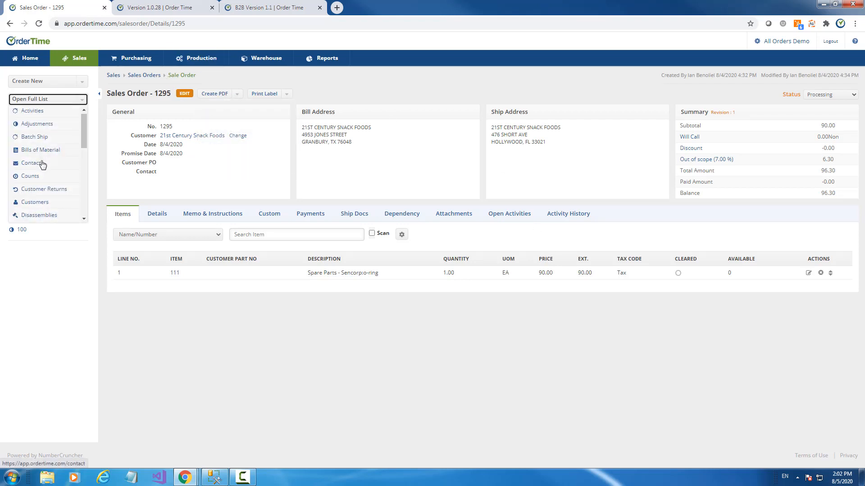
{"action": "scroll", "coordinate": [50, 173], "scroll_direction": "down", "scroll_amount": 3}
{"action": "left_click", "coordinate": [29, 162]}
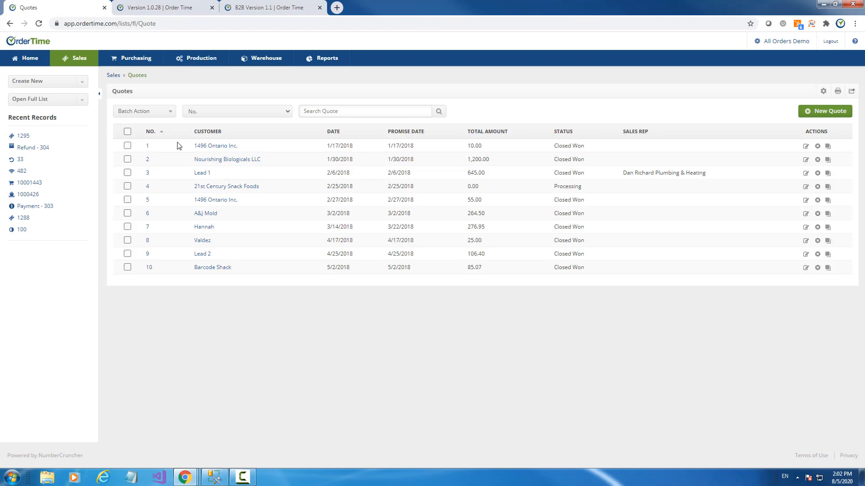
{"action": "left_click", "coordinate": [149, 268]}
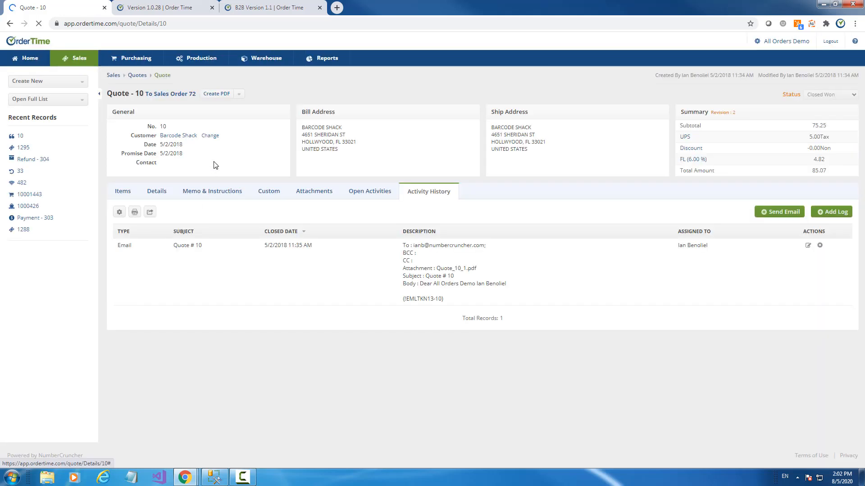
- Save a PDF of quote 10 and close the DocuSign send form without sending
{"action": "left_click", "coordinate": [214, 93]}
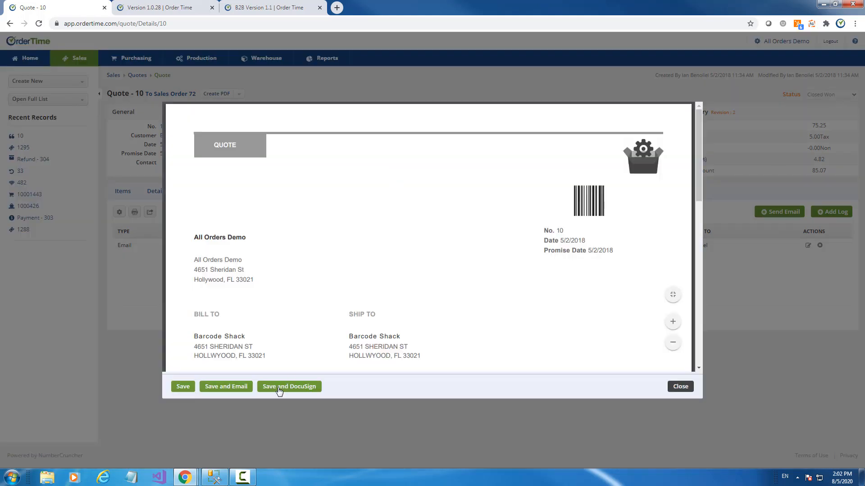
{"action": "left_click", "coordinate": [279, 391]}
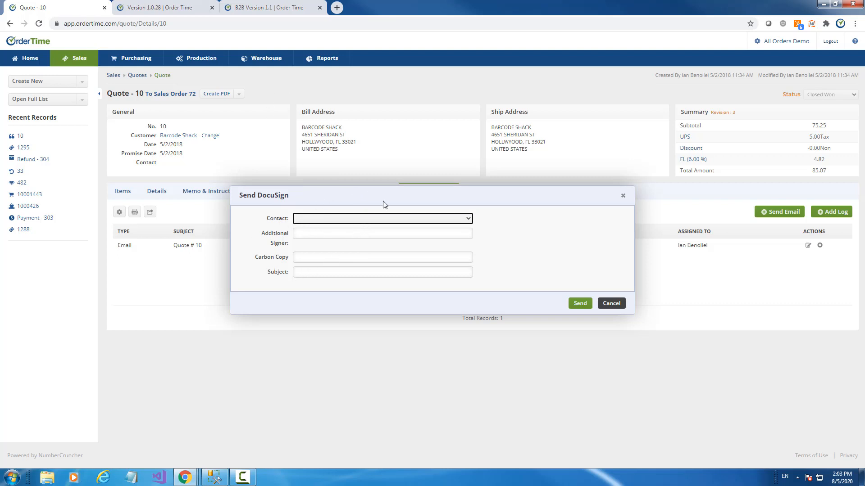
{"action": "left_click", "coordinate": [622, 196]}
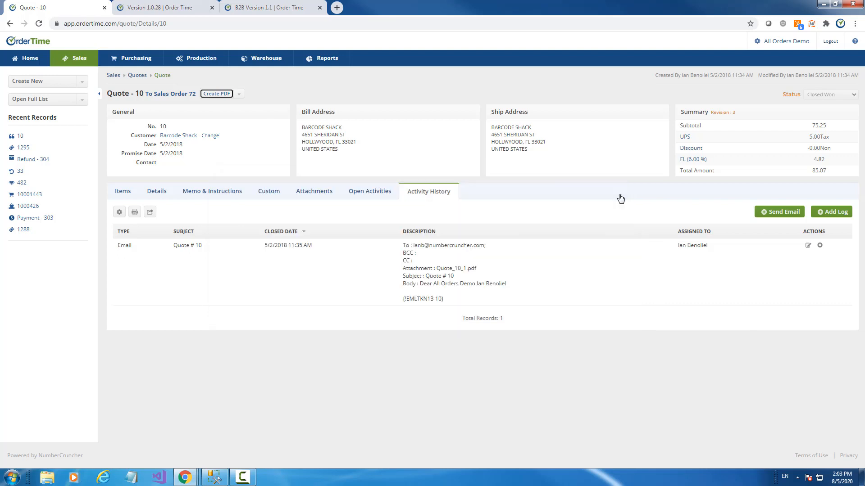
- Download quote 10's _10_2.pdf attachment and open it for review
{"action": "left_click", "coordinate": [311, 192]}
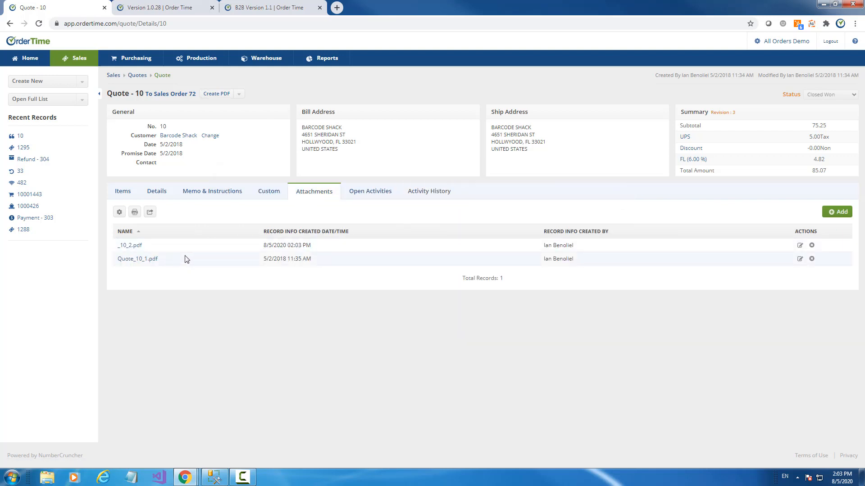
{"action": "left_click", "coordinate": [131, 246]}
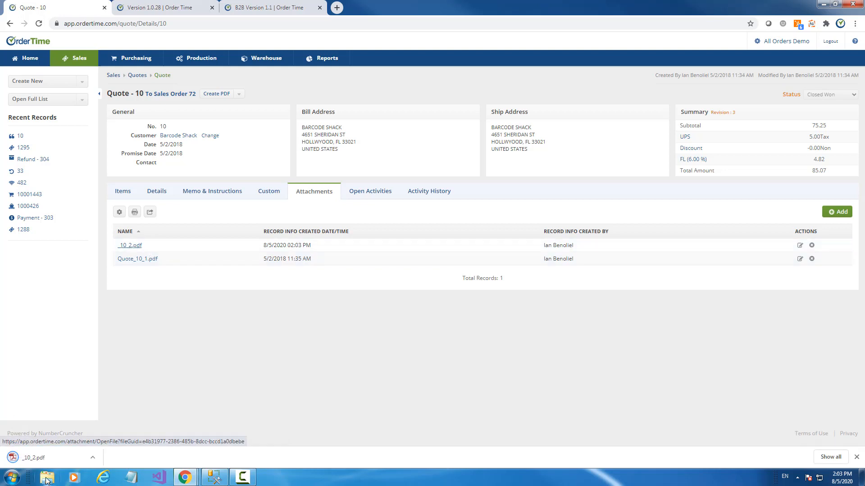
{"action": "left_click", "coordinate": [39, 463]}
{"action": "scroll", "coordinate": [389, 257], "scroll_direction": "down", "scroll_amount": 3}
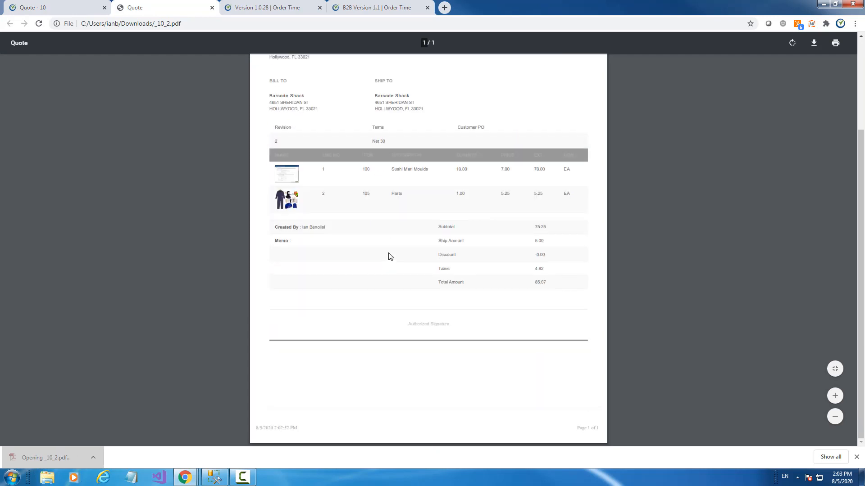
{"action": "scroll", "coordinate": [390, 259], "scroll_direction": "up", "scroll_amount": 3}
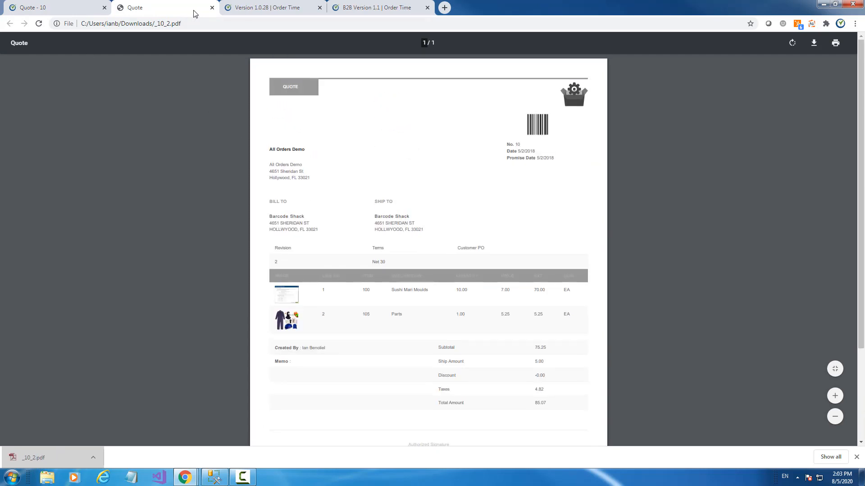
- Close the PDF and review the quote's open activities and its Sushi Mari Moulds and Parts lines
{"action": "left_click", "coordinate": [212, 8]}
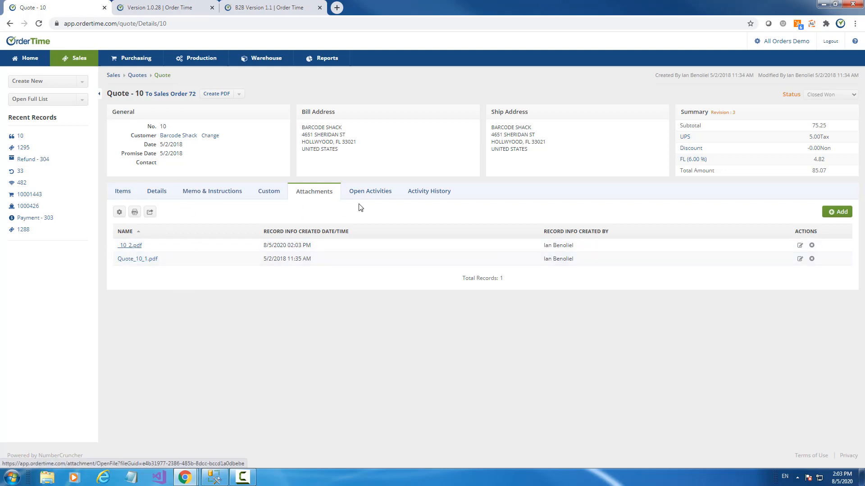
{"action": "left_click", "coordinate": [360, 190]}
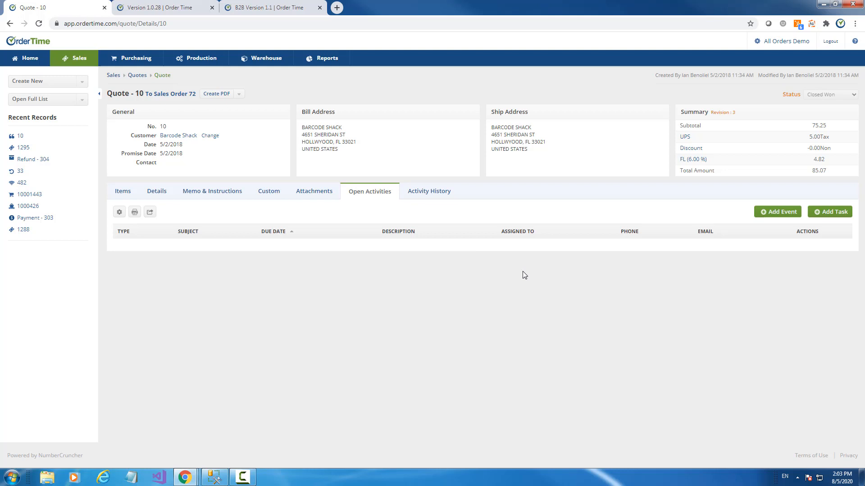
{"action": "left_click", "coordinate": [128, 192]}
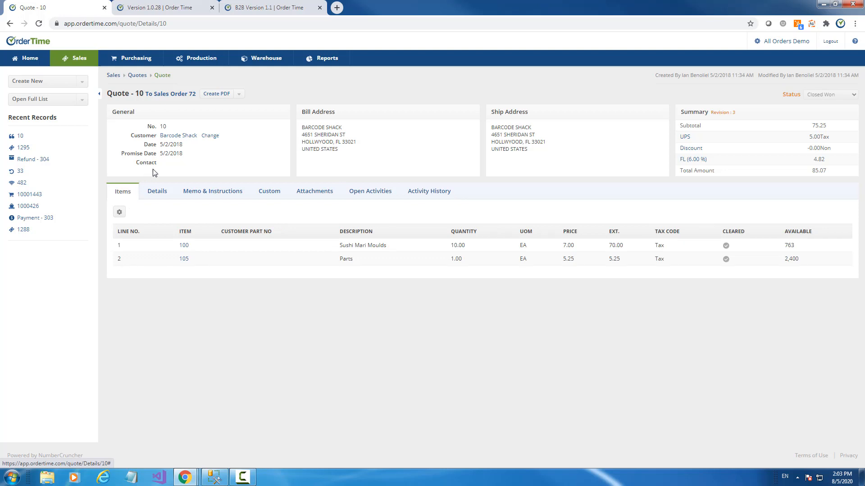
- Go to Admin > Shipping Integration and open the FreightPrint website in a new tab
{"action": "left_click", "coordinate": [778, 42]}
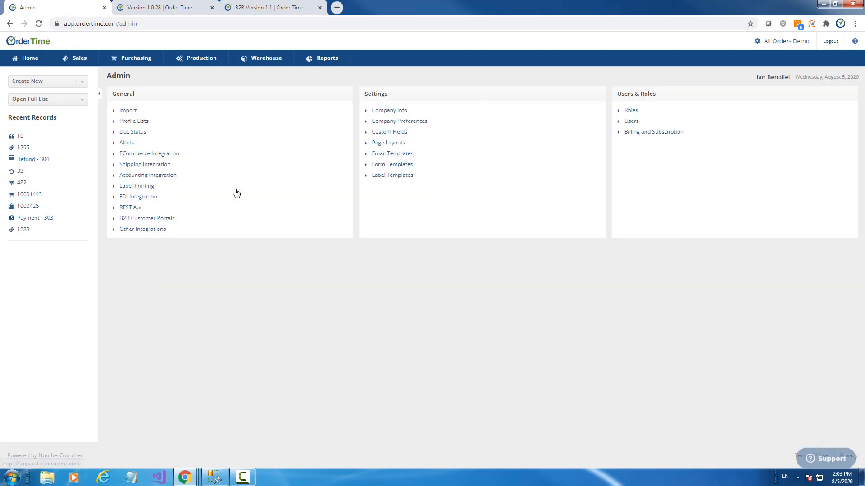
{"action": "left_click", "coordinate": [151, 166]}
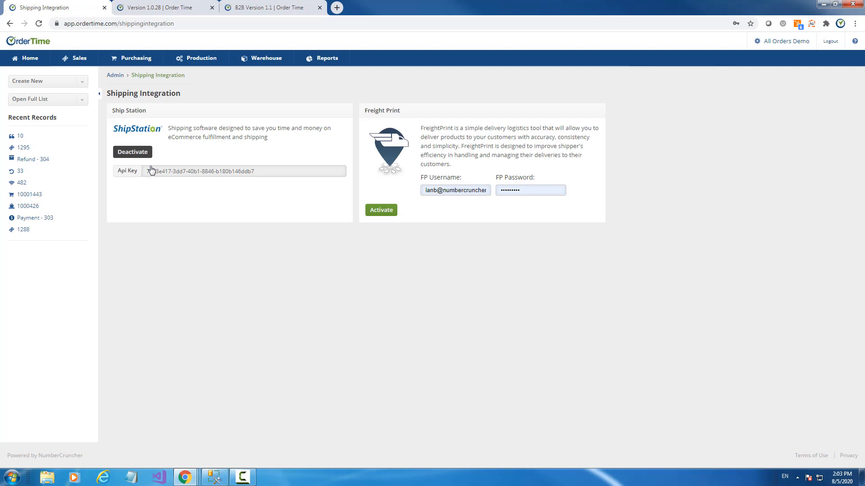
{"action": "right_click", "coordinate": [392, 150]}
{"action": "left_click", "coordinate": [409, 156]}
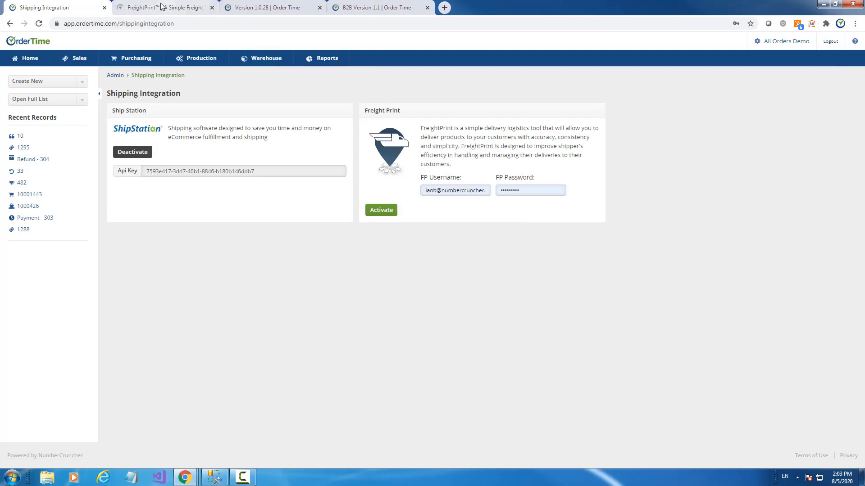
- Browse the FreightPrint homepage's shipper features, then switch back to the Order Time tab
{"action": "left_click", "coordinate": [161, 7]}
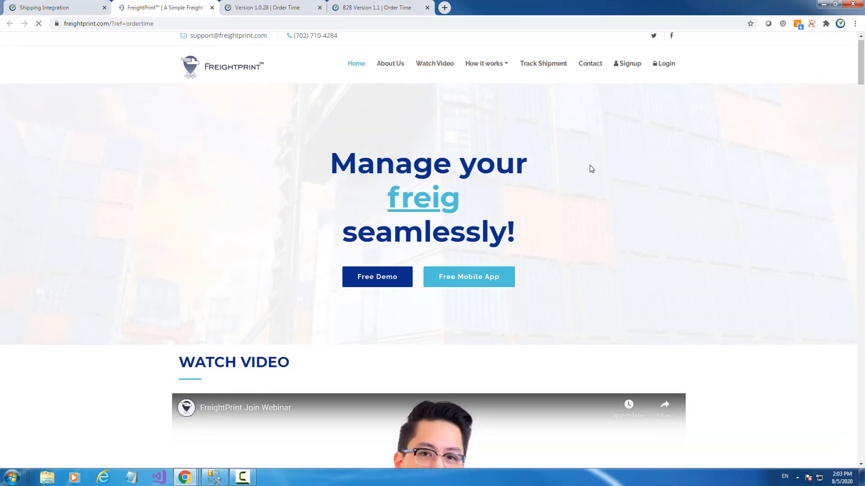
{"action": "scroll", "coordinate": [590, 170], "scroll_direction": "down", "scroll_amount": 5}
{"action": "scroll", "coordinate": [674, 237], "scroll_direction": "down", "scroll_amount": 10}
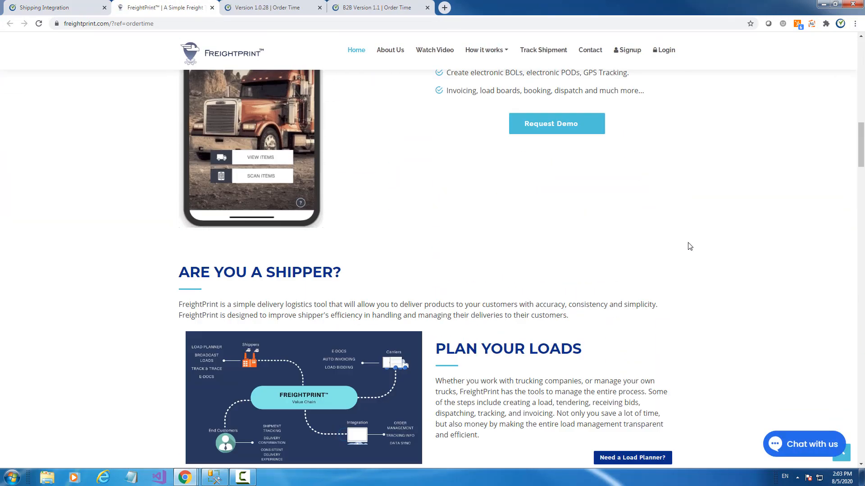
{"action": "scroll", "coordinate": [689, 246], "scroll_direction": "down", "scroll_amount": 12}
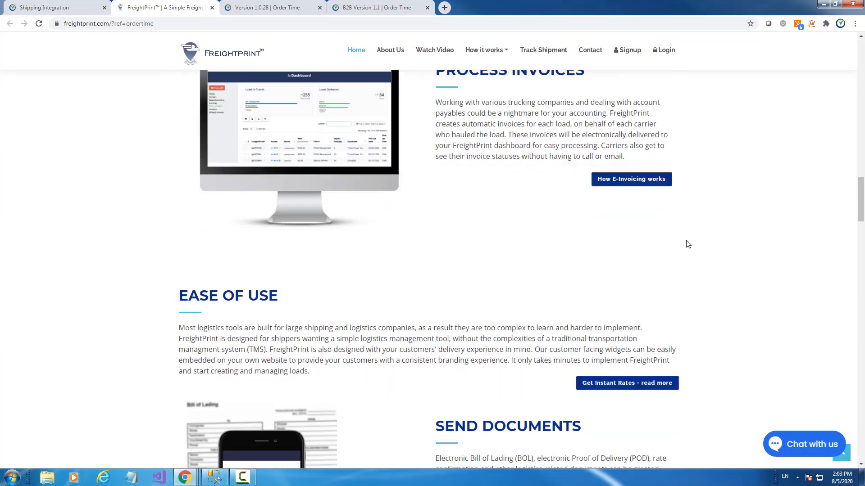
{"action": "scroll", "coordinate": [688, 244], "scroll_direction": "down", "scroll_amount": 4}
{"action": "scroll", "coordinate": [685, 243], "scroll_direction": "up", "scroll_amount": 12}
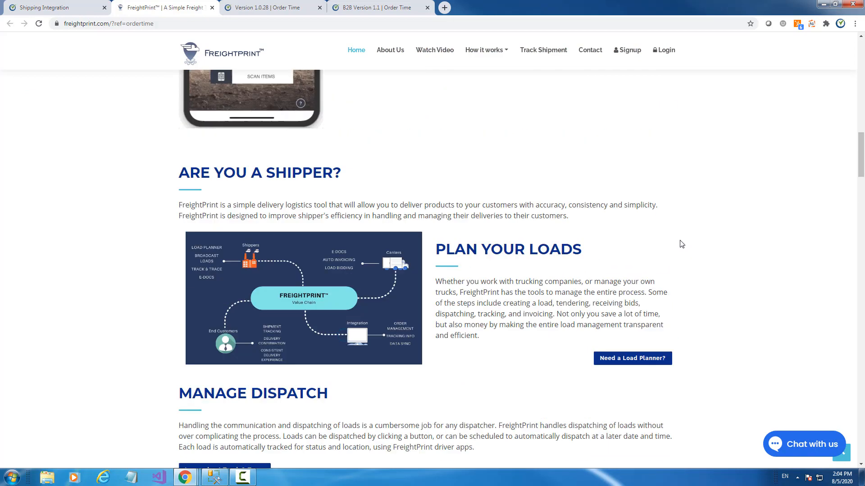
{"action": "scroll", "coordinate": [680, 243], "scroll_direction": "up", "scroll_amount": 15}
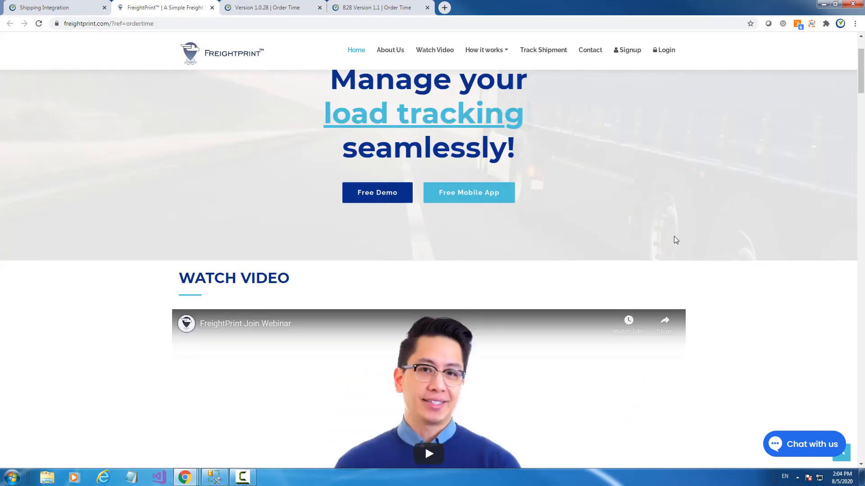
{"action": "scroll", "coordinate": [586, 180], "scroll_direction": "up", "scroll_amount": 3}
{"action": "scroll", "coordinate": [708, 156], "scroll_direction": "down", "scroll_amount": 5}
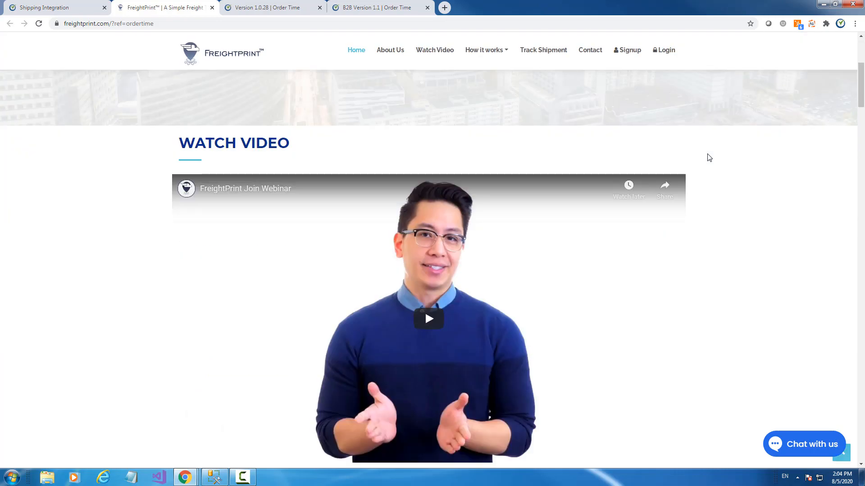
{"action": "scroll", "coordinate": [709, 158], "scroll_direction": "down", "scroll_amount": 15}
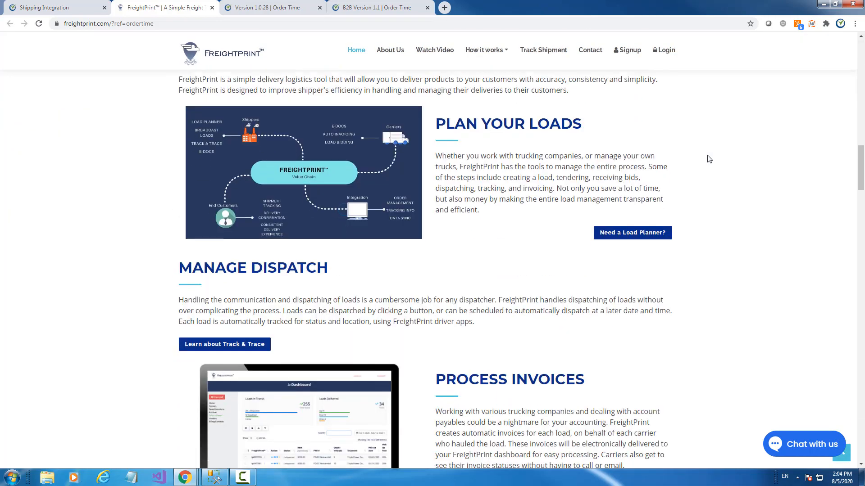
{"action": "scroll", "coordinate": [709, 159], "scroll_direction": "down", "scroll_amount": 11}
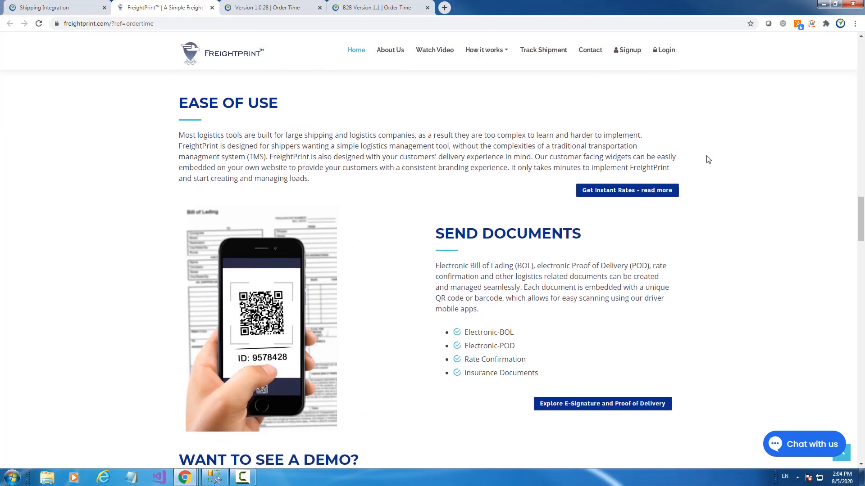
{"action": "scroll", "coordinate": [708, 160], "scroll_direction": "down", "scroll_amount": 5}
{"action": "scroll", "coordinate": [632, 246], "scroll_direction": "up", "scroll_amount": 6}
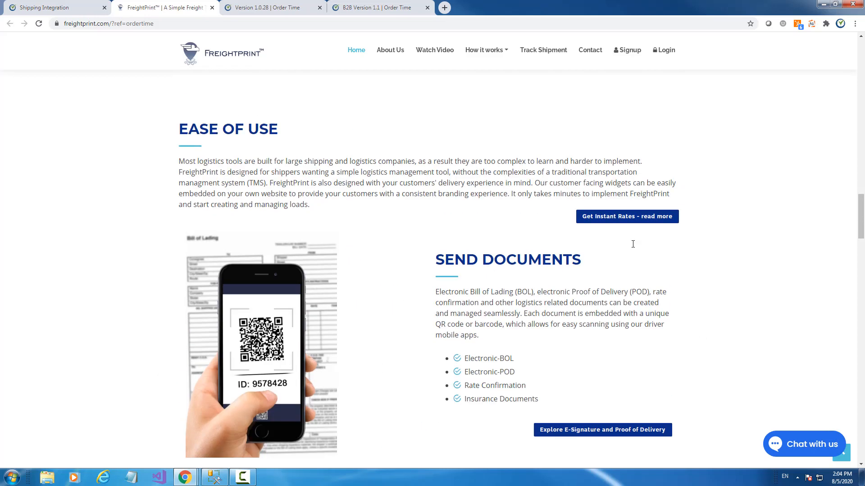
{"action": "scroll", "coordinate": [632, 244], "scroll_direction": "up", "scroll_amount": 8}
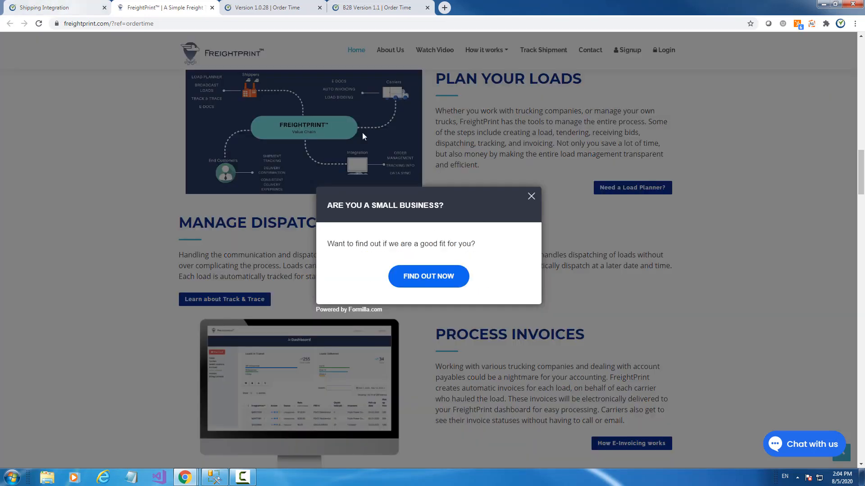
{"action": "left_click", "coordinate": [34, 8]}
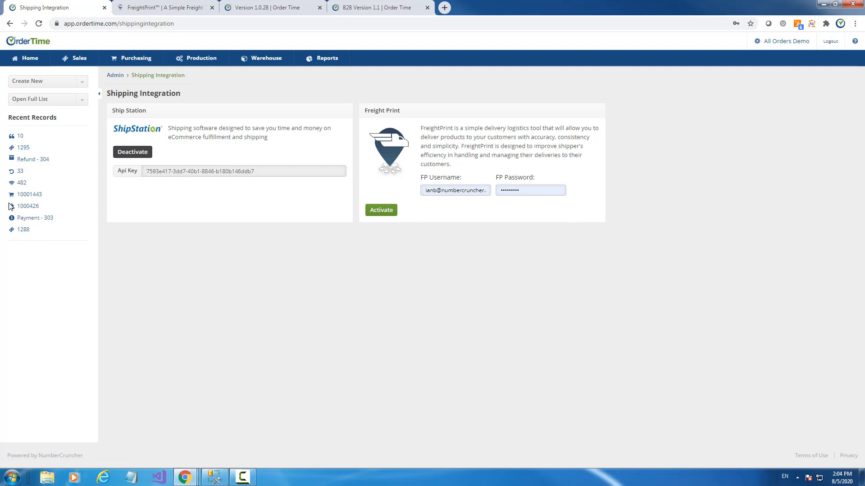
- Open ship doc 1000426, check its Details and Items tabs, then go to the Admin page
{"action": "left_click", "coordinate": [32, 206]}
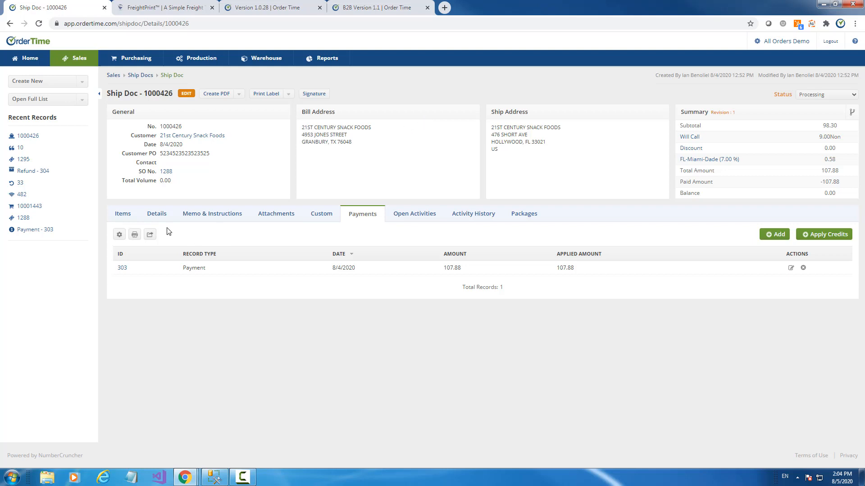
{"action": "left_click", "coordinate": [156, 214]}
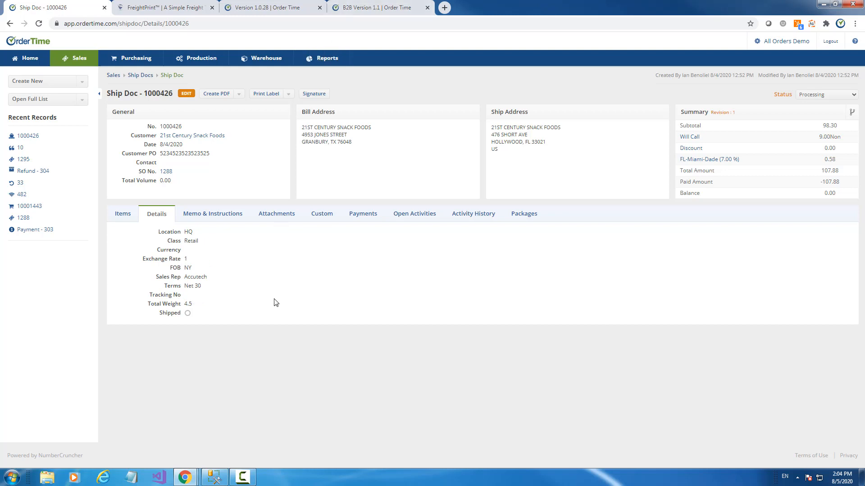
{"action": "left_click", "coordinate": [123, 215]}
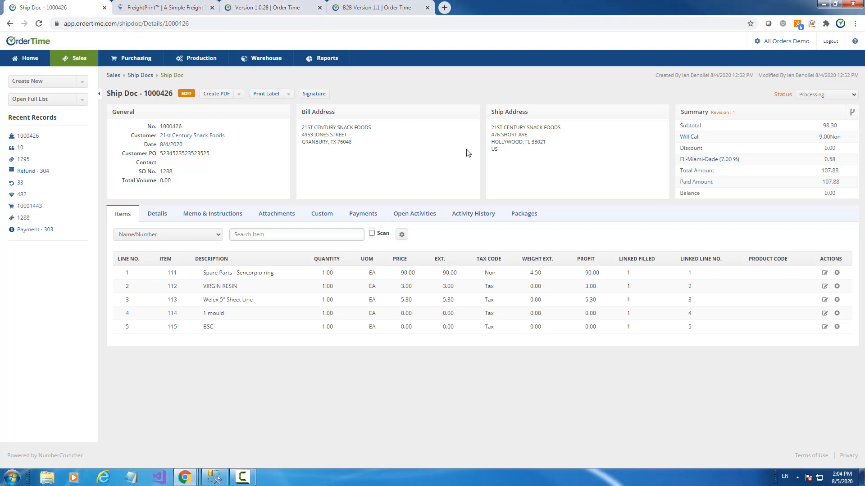
{"action": "left_click", "coordinate": [791, 42]}
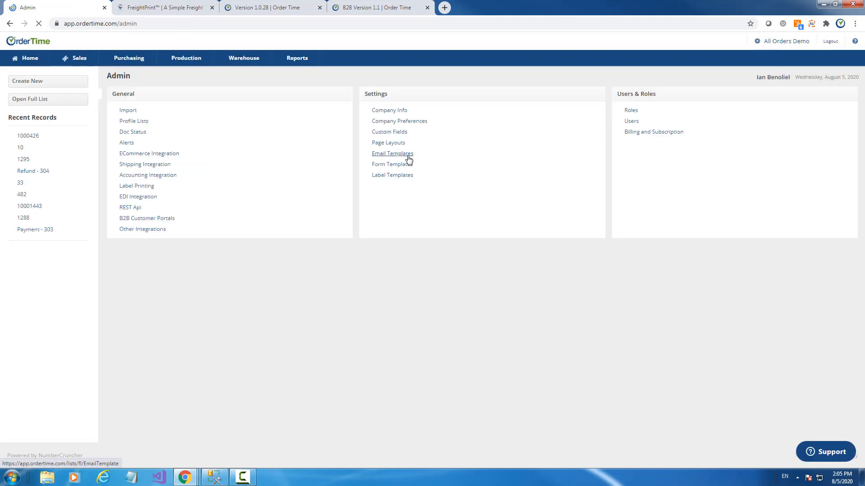
- Open the Shipping email template and toggle its format between Text and Html, leaving Html
{"action": "left_click", "coordinate": [407, 158]}
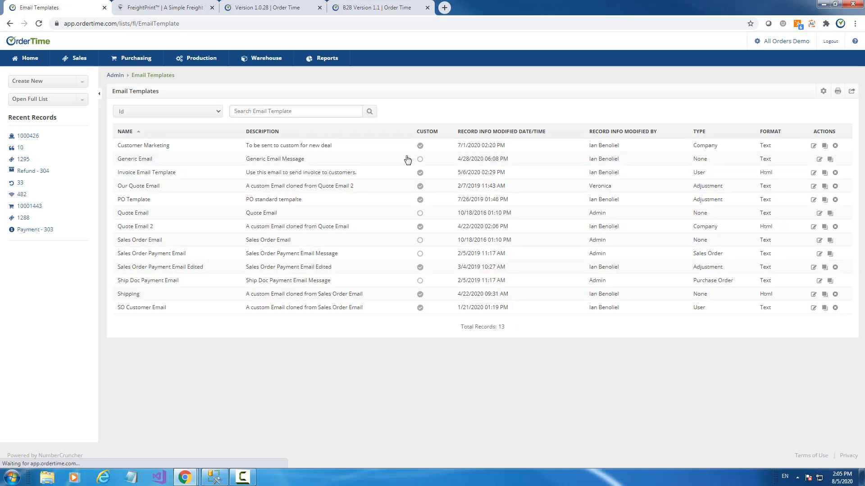
{"action": "left_click", "coordinate": [813, 295]}
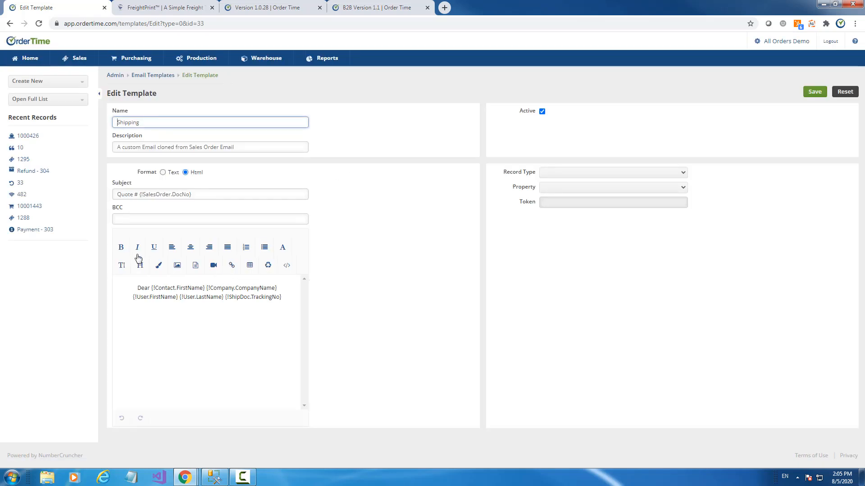
{"action": "left_click", "coordinate": [163, 173]}
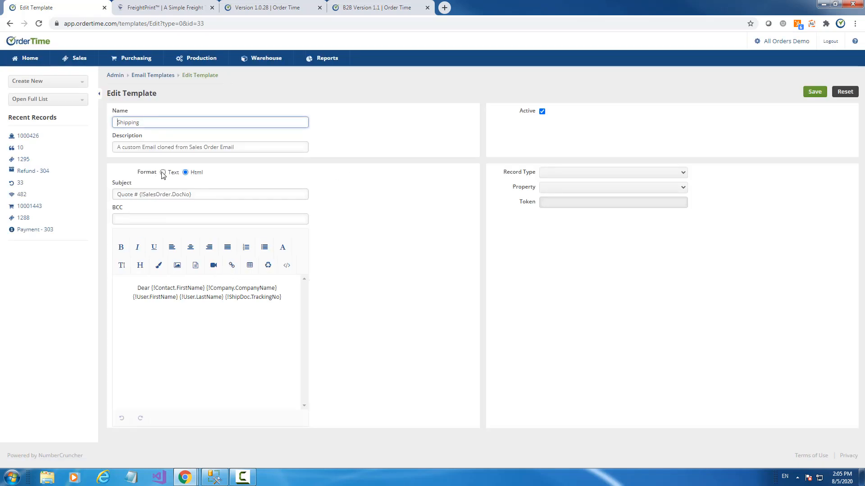
{"action": "left_click", "coordinate": [185, 173]}
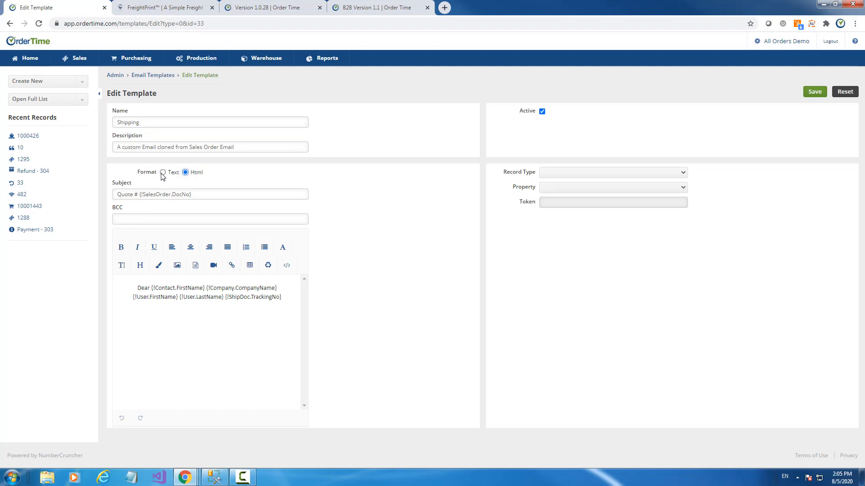
{"action": "left_click", "coordinate": [163, 173]}
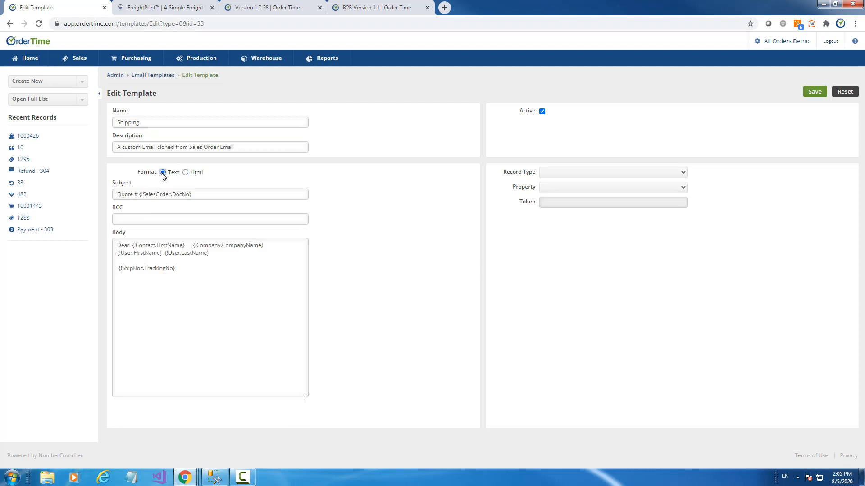
{"action": "left_click", "coordinate": [186, 173]}
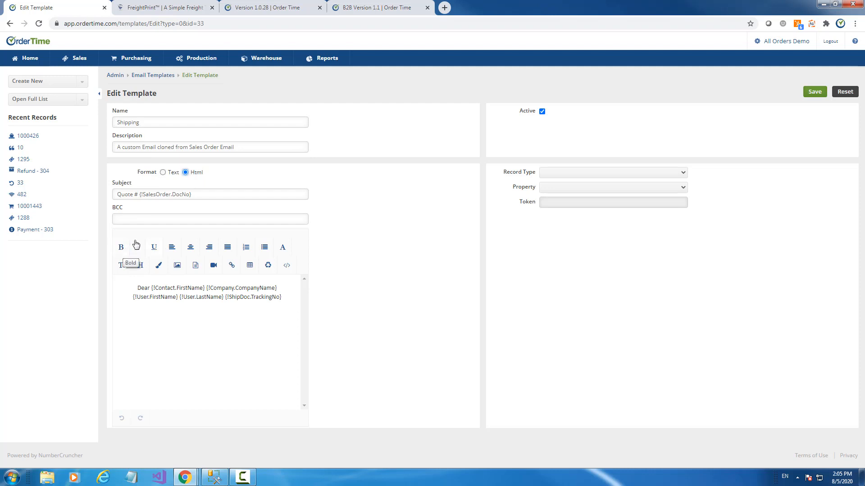
- Make the template's body text bold and left-aligned
{"action": "left_click_drag", "start_coordinate": [137, 288], "coordinate": [274, 305]}
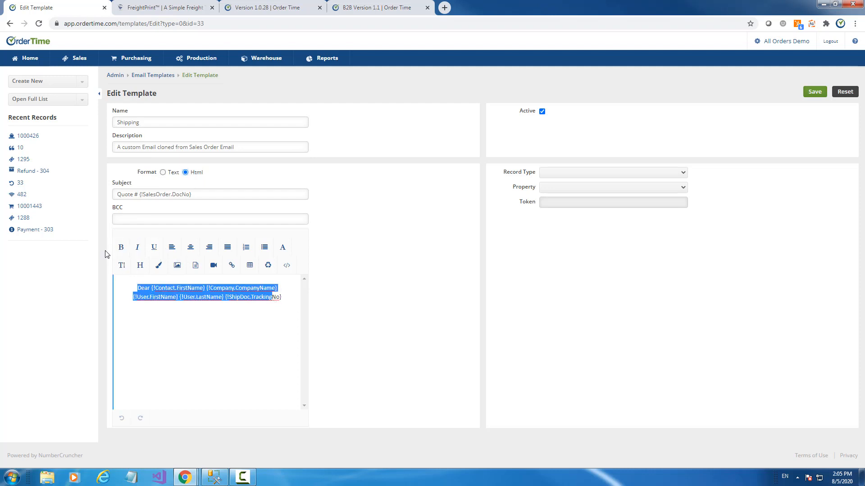
{"action": "left_click", "coordinate": [121, 248]}
{"action": "left_click", "coordinate": [159, 301]}
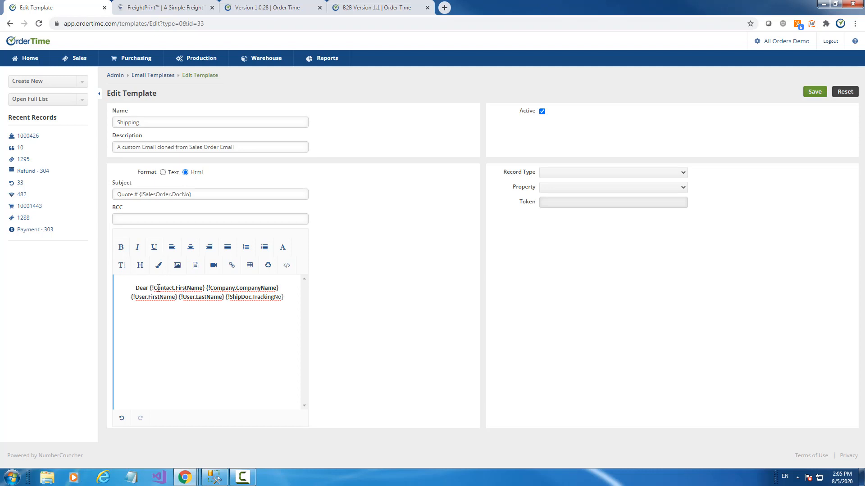
{"action": "left_click", "coordinate": [171, 247]}
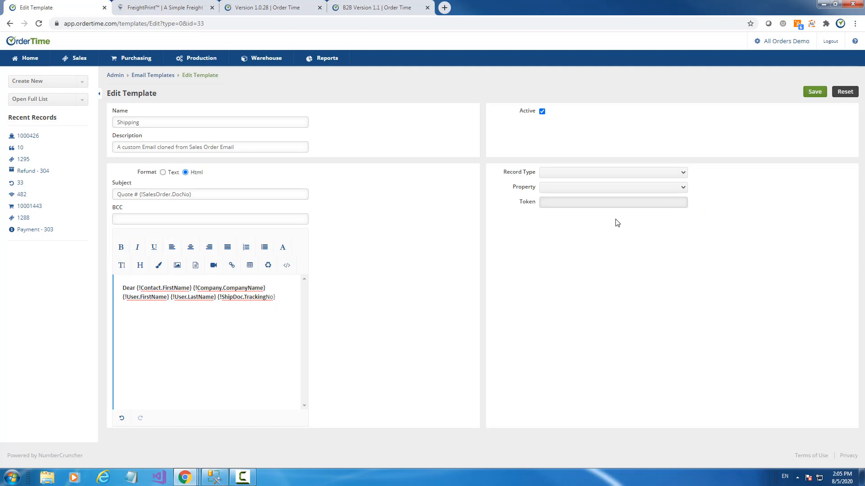
{"action": "left_click", "coordinate": [574, 173]}
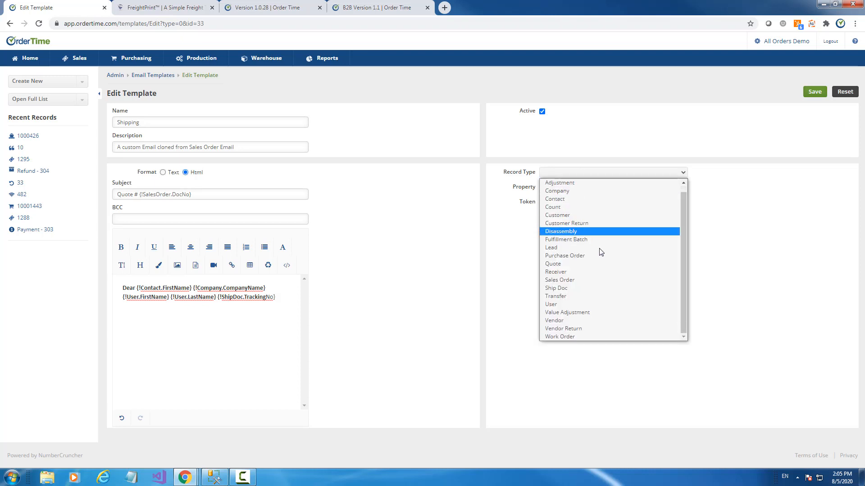
- Generate the Adjustment 'Actg. Integration Id' merge token, drag it into the body, then undo
{"action": "left_click", "coordinate": [558, 304]}
{"action": "left_click", "coordinate": [576, 189]}
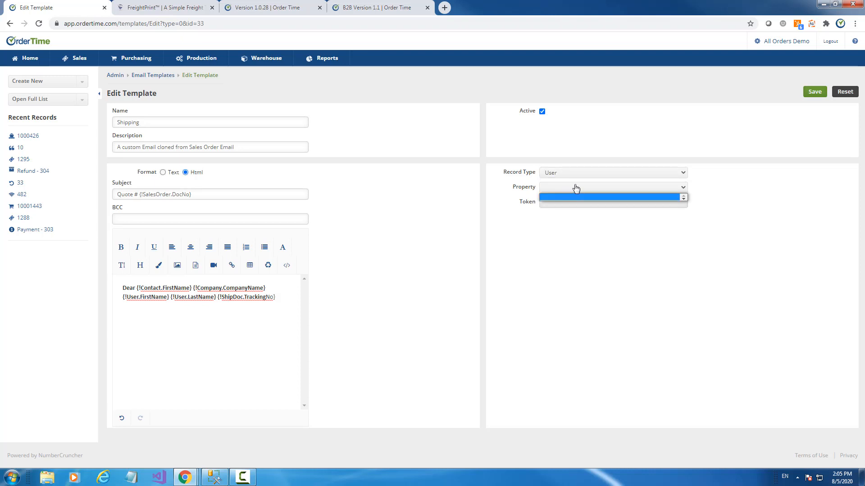
{"action": "left_click", "coordinate": [575, 189]}
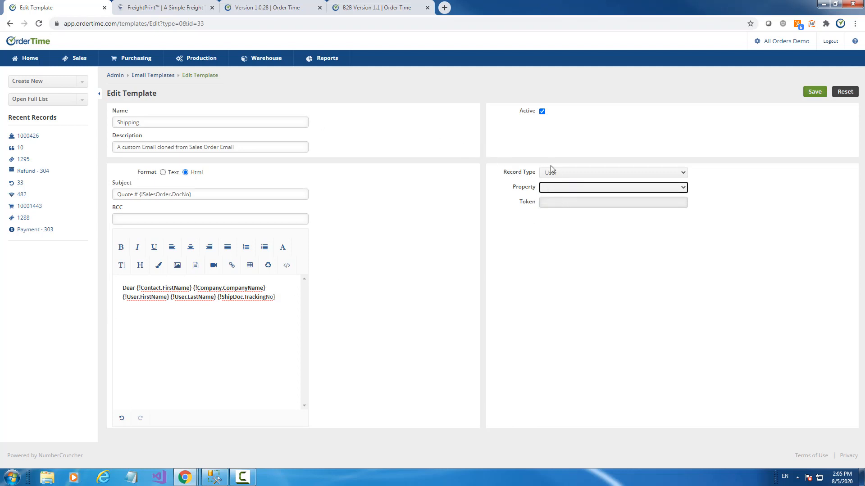
{"action": "left_click", "coordinate": [554, 172]}
{"action": "left_click", "coordinate": [557, 189]}
{"action": "left_click", "coordinate": [570, 189]}
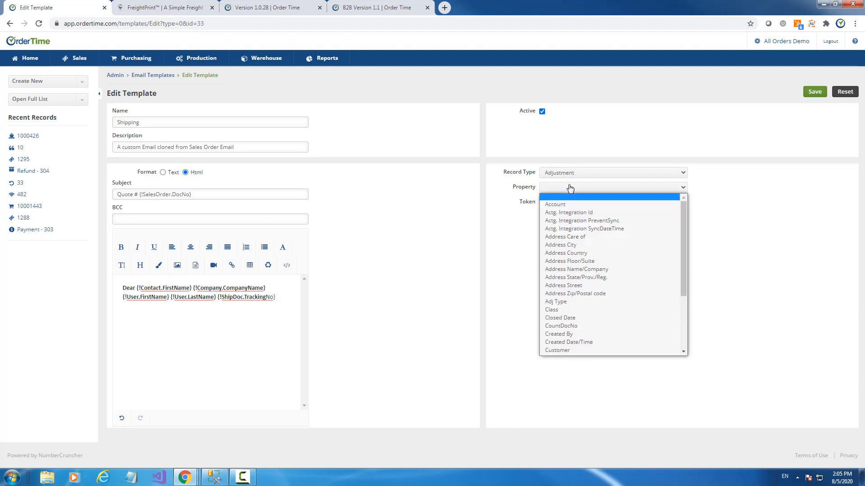
{"action": "left_click", "coordinate": [567, 215]}
{"action": "left_click_drag", "start_coordinate": [472, 243], "coordinate": [151, 297]}
{"action": "key", "text": "ctrl+z"}
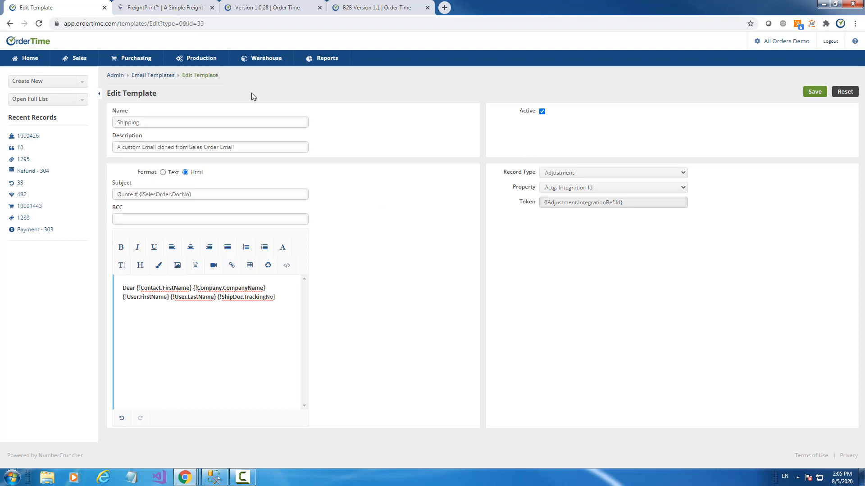
- Fill the BCC field with a suggested e-mail address, then go to Reports
{"action": "left_click", "coordinate": [130, 216]}
{"action": "left_click", "coordinate": [137, 253]}
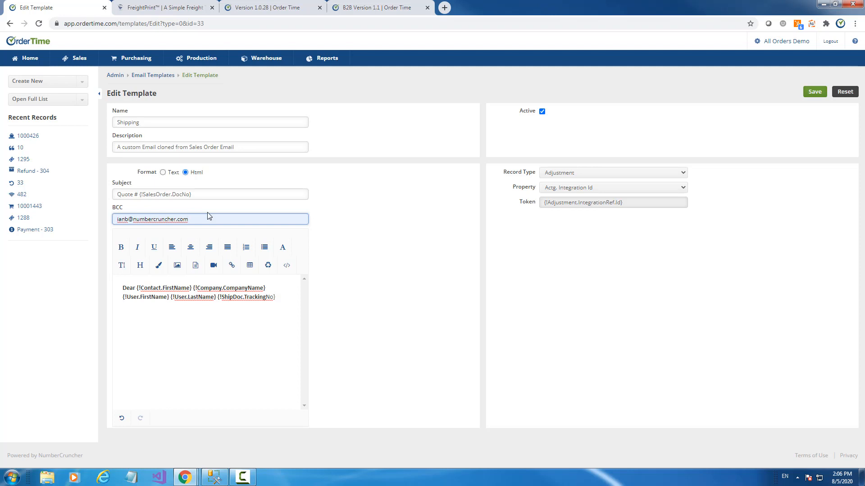
{"action": "left_click", "coordinate": [330, 61]}
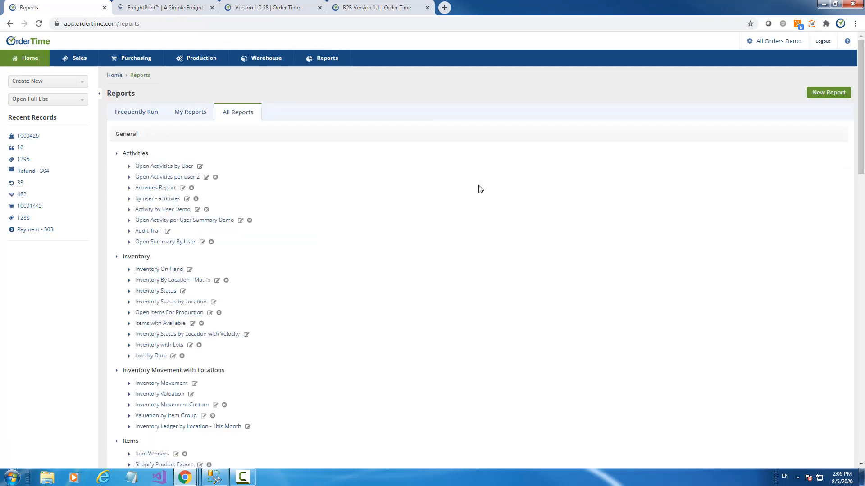
- From the Frequently Run reports, open Sales YTD comparing 2020 and 2019 customer sales
{"action": "scroll", "coordinate": [545, 176], "scroll_direction": "down", "scroll_amount": 6}
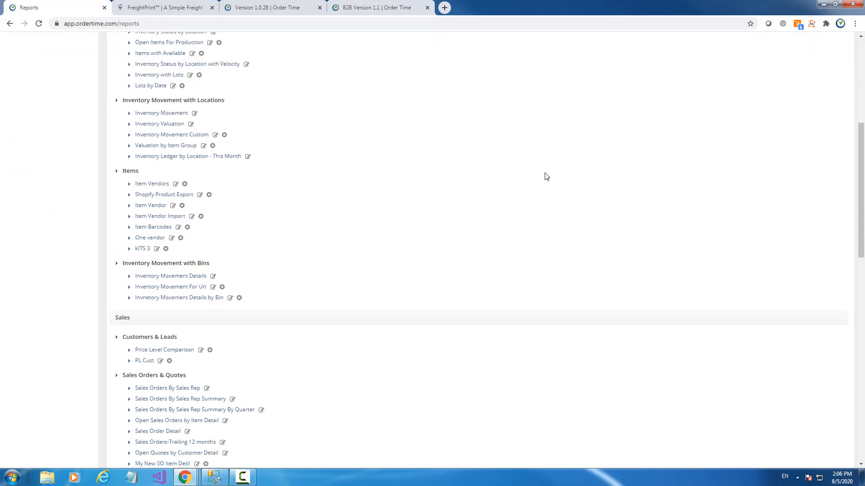
{"action": "scroll", "coordinate": [547, 176], "scroll_direction": "down", "scroll_amount": 12}
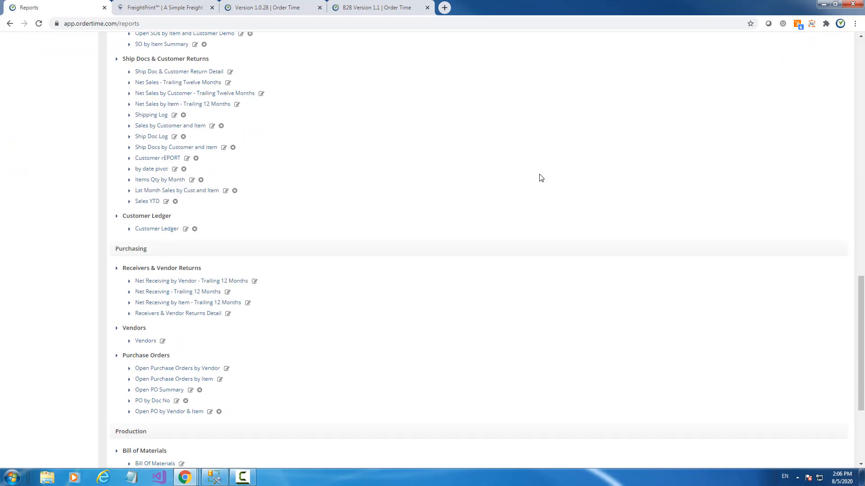
{"action": "scroll", "coordinate": [535, 182], "scroll_direction": "up", "scroll_amount": 18}
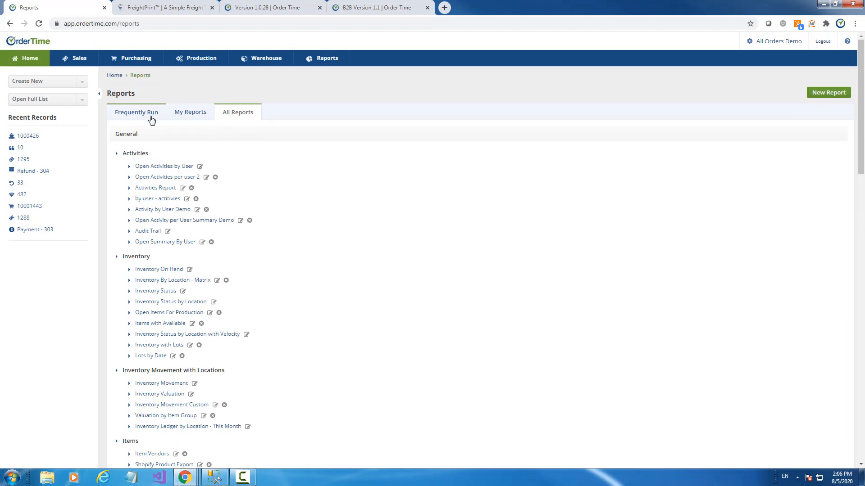
{"action": "left_click", "coordinate": [149, 120]}
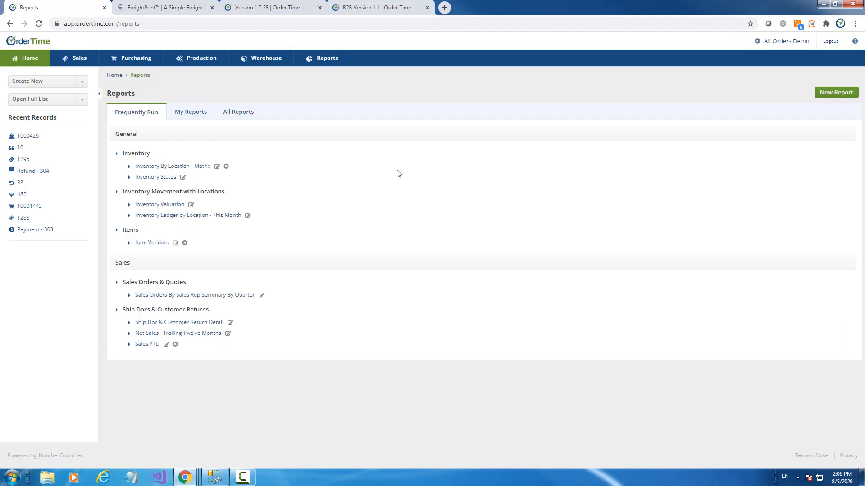
{"action": "left_click", "coordinate": [151, 347]}
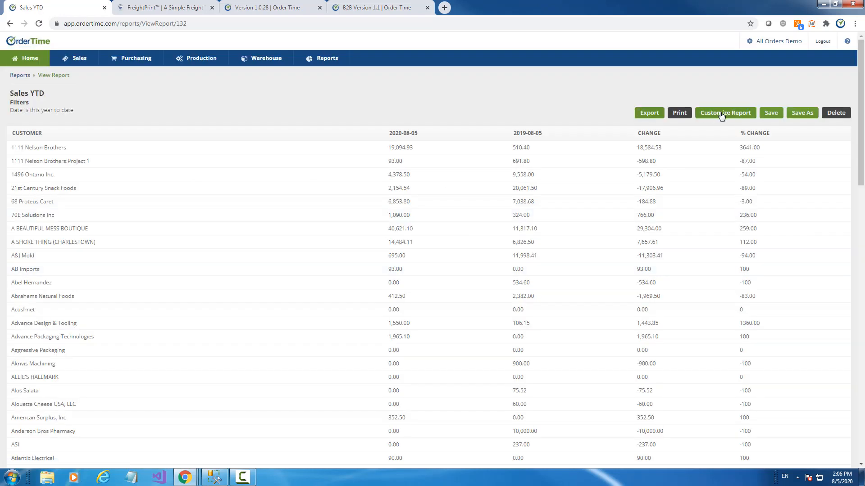
{"action": "left_click", "coordinate": [721, 114]}
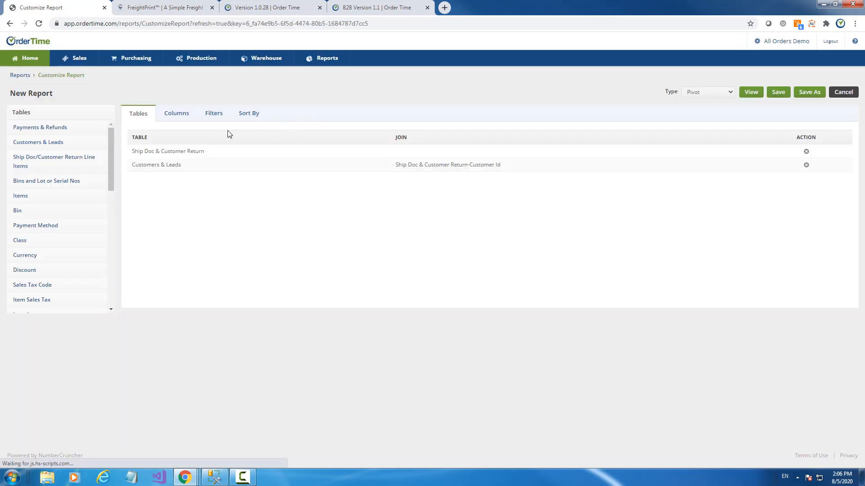
{"action": "left_click", "coordinate": [176, 115]}
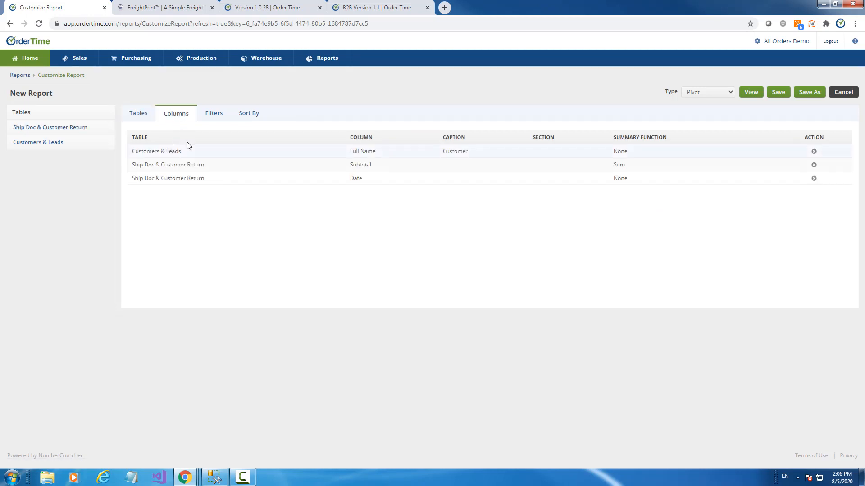
{"action": "left_click", "coordinate": [158, 152]}
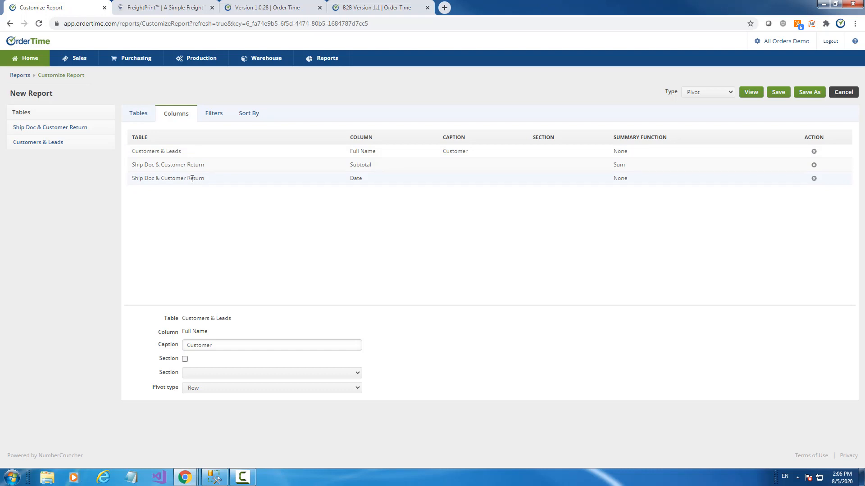
{"action": "left_click", "coordinate": [193, 165]}
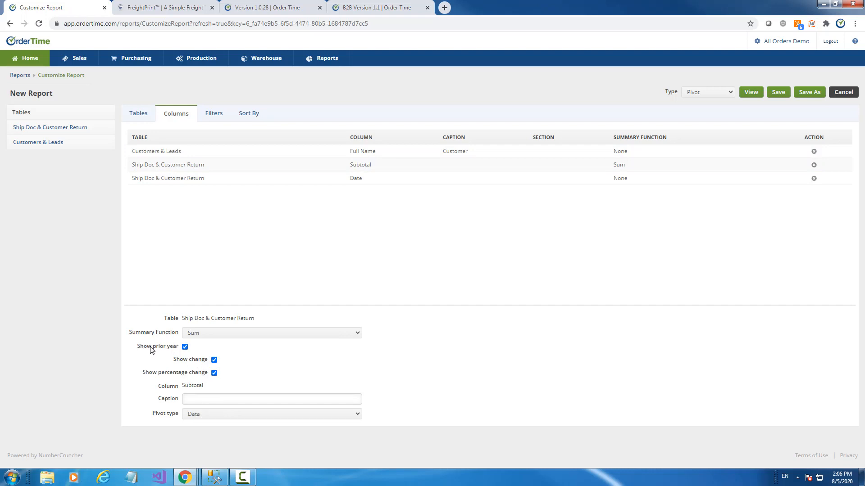
{"action": "left_click", "coordinate": [185, 347]}
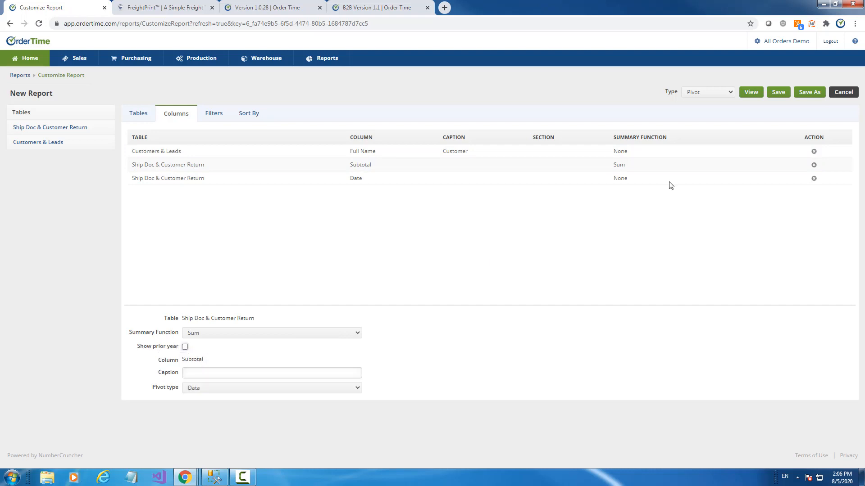
{"action": "left_click", "coordinate": [749, 99]}
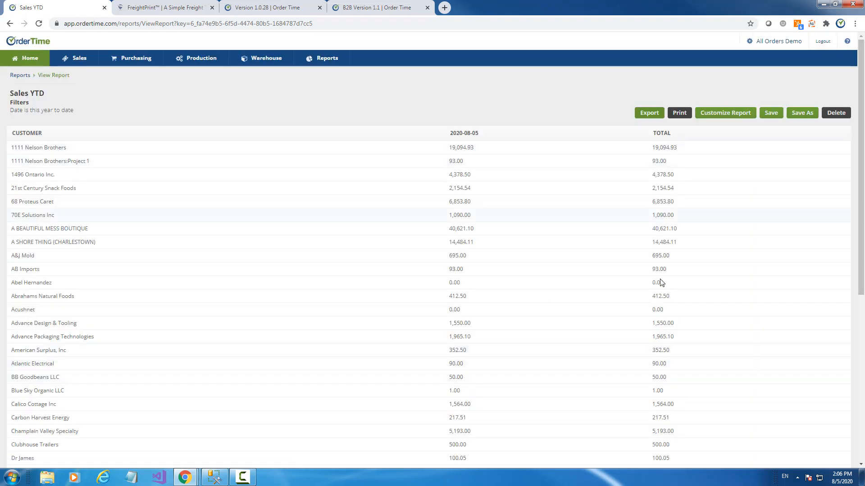
{"action": "left_click", "coordinate": [737, 120]}
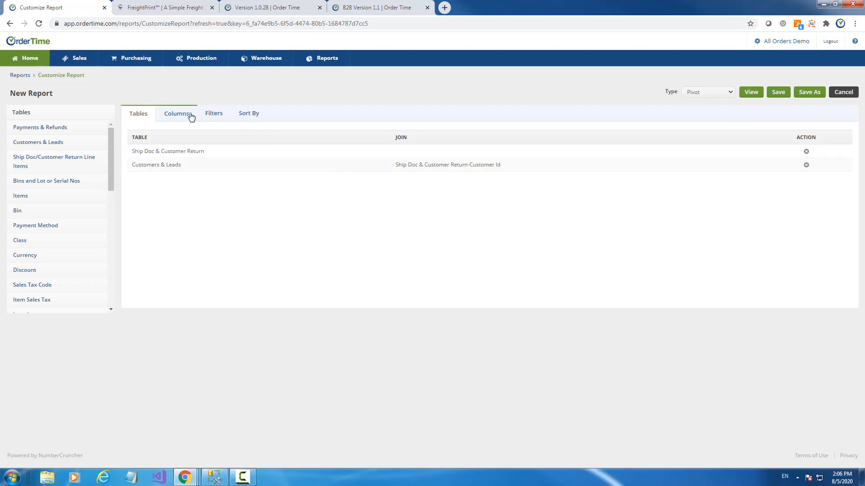
{"action": "left_click", "coordinate": [177, 115]}
{"action": "left_click", "coordinate": [218, 166]}
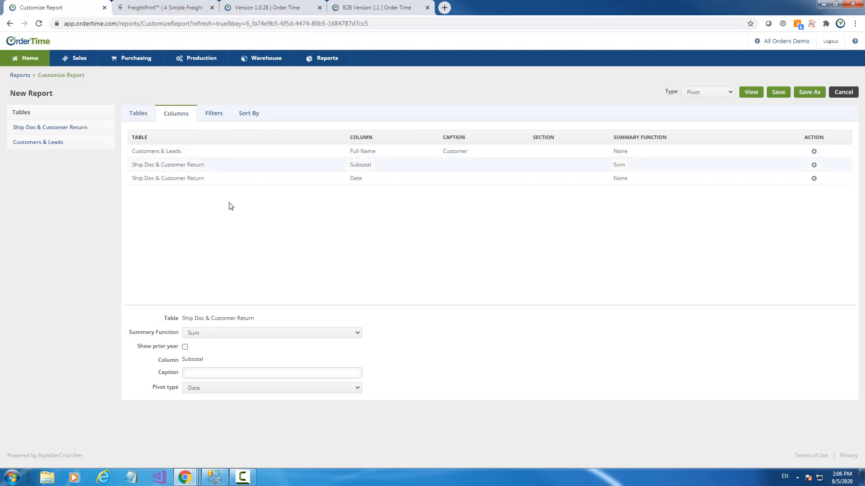
{"action": "left_click", "coordinate": [185, 347]}
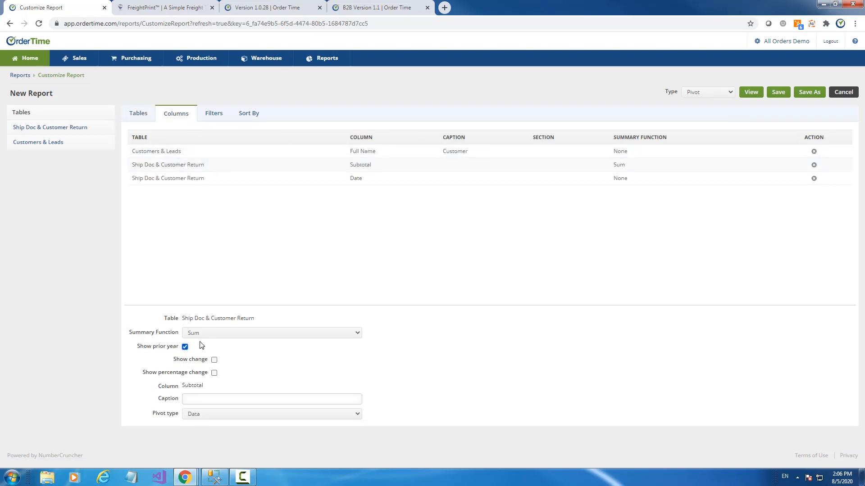
{"action": "left_click", "coordinate": [215, 359]}
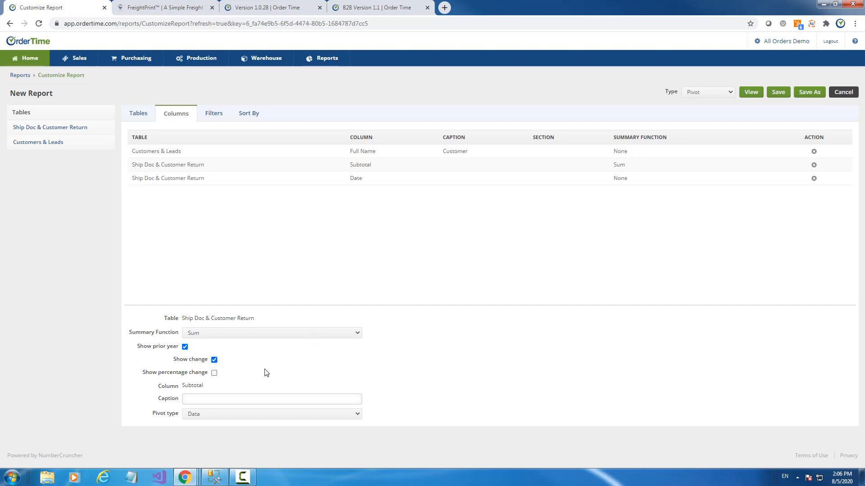
{"action": "left_click", "coordinate": [214, 373]}
{"action": "left_click", "coordinate": [751, 93]}
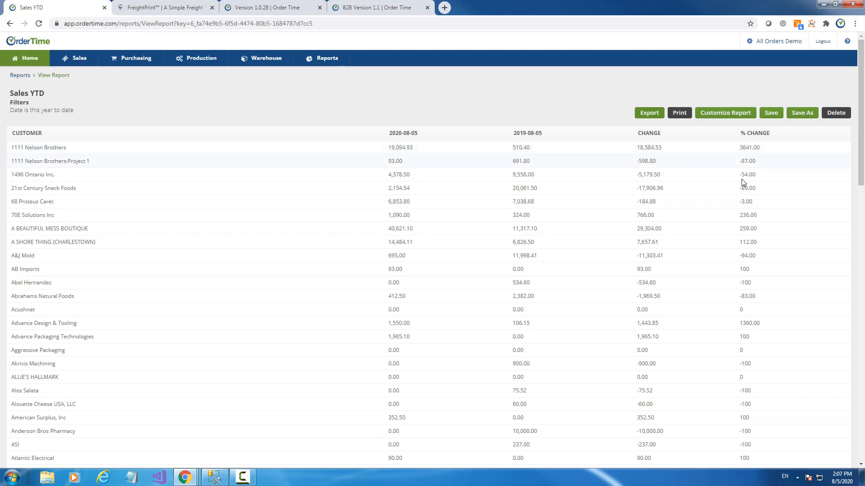
{"action": "scroll", "coordinate": [685, 184], "scroll_direction": "down", "scroll_amount": 5}
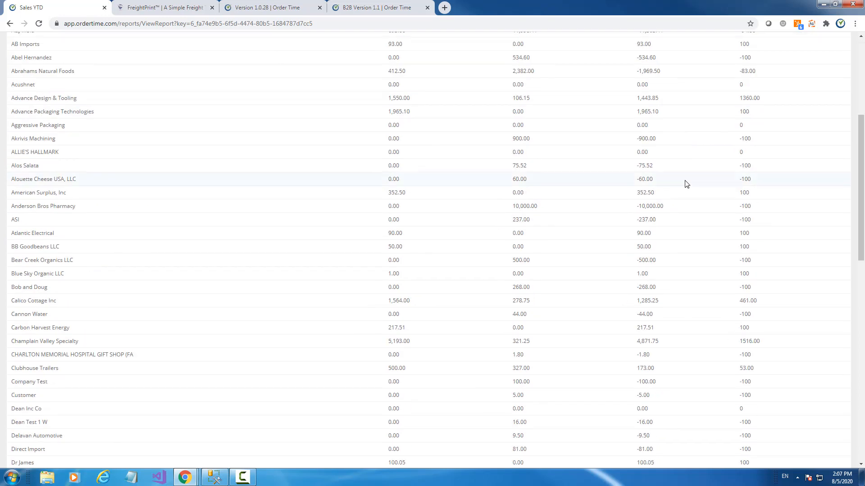
{"action": "scroll", "coordinate": [677, 190], "scroll_direction": "up", "scroll_amount": 5}
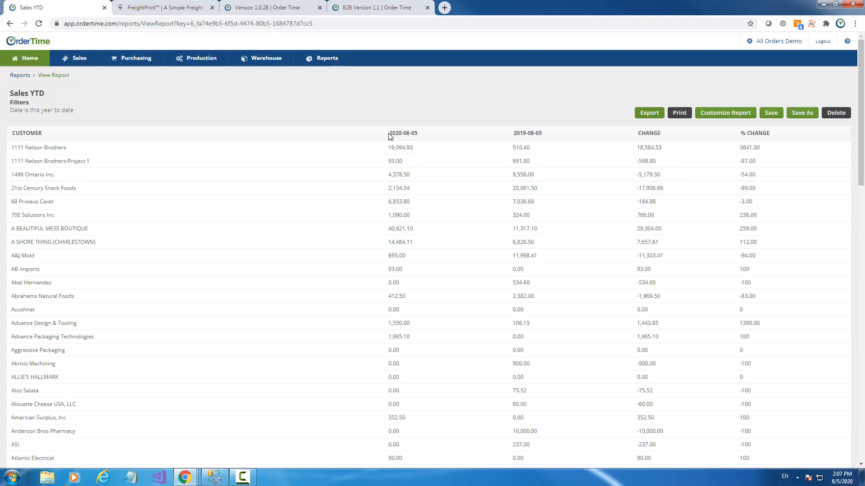
{"action": "left_click_drag", "start_coordinate": [390, 136], "coordinate": [597, 138]}
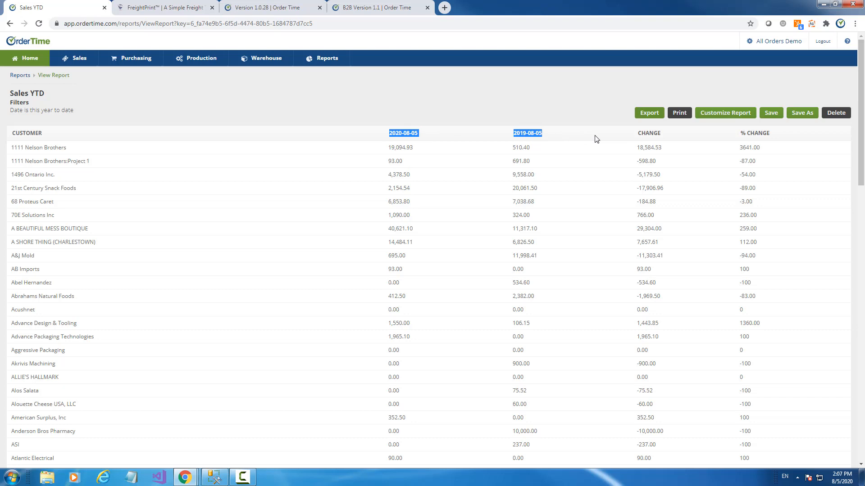
{"action": "left_click", "coordinate": [394, 133]}
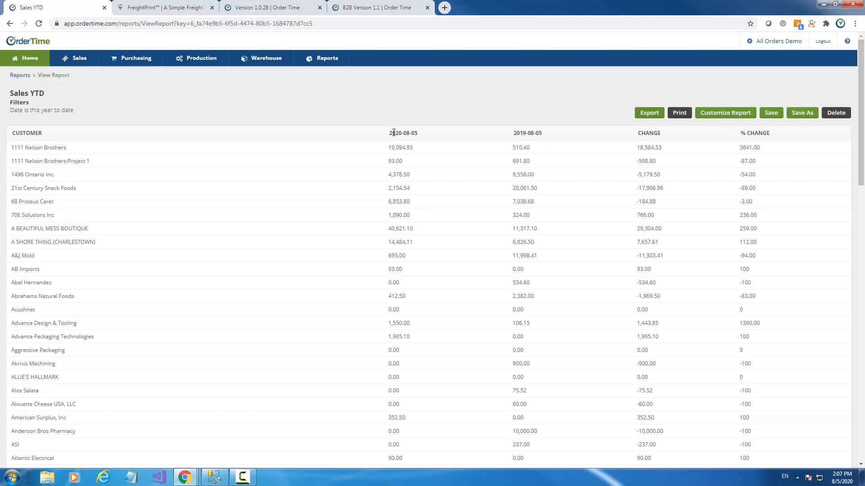
- Open the customization settings of the Inventory Ledger by Location - This Month report
{"action": "left_click", "coordinate": [780, 45]}
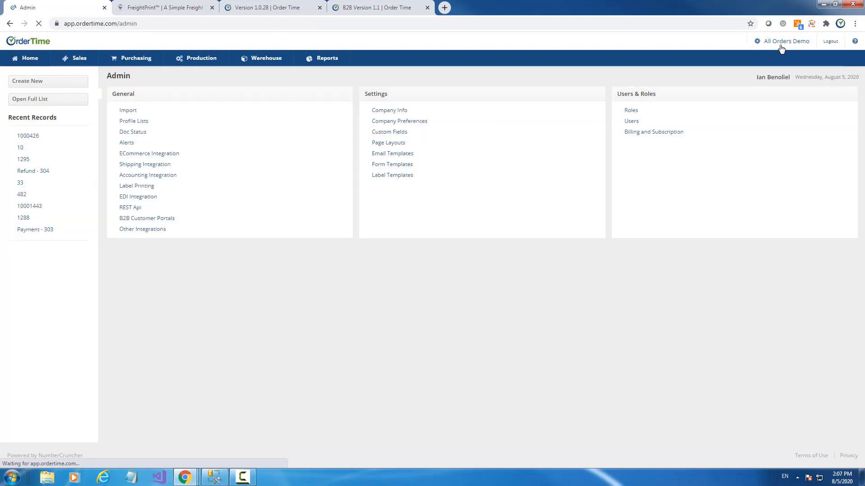
{"action": "left_click", "coordinate": [325, 65]}
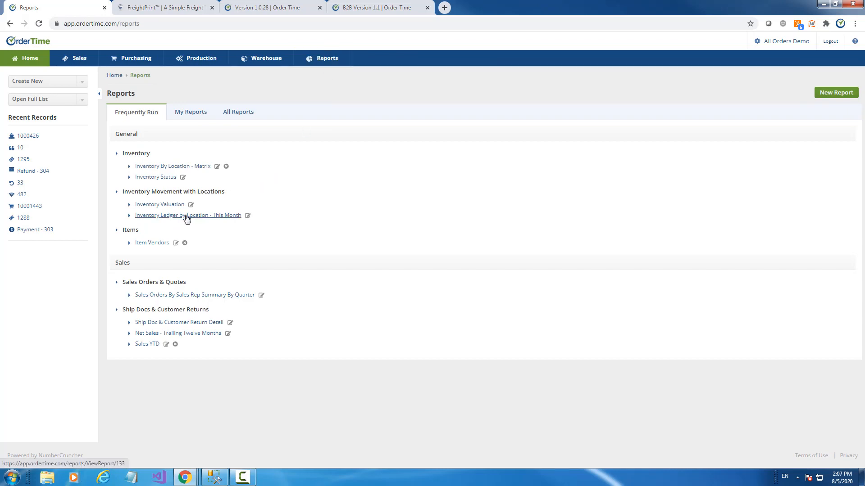
{"action": "left_click", "coordinate": [186, 216]}
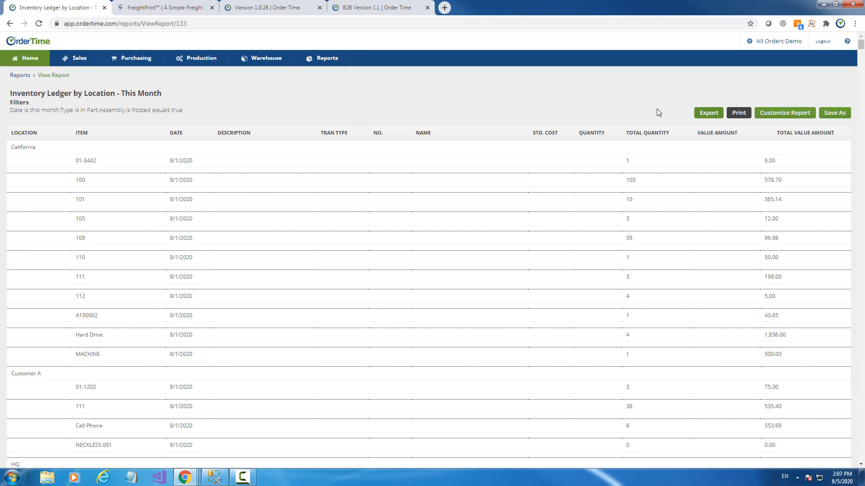
{"action": "left_click", "coordinate": [781, 116]}
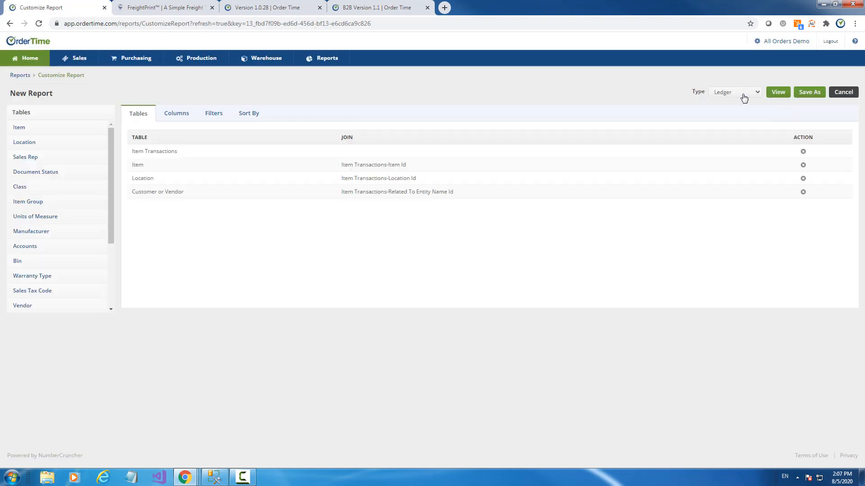
- Confirm the report type is Ledger, then return to the reports list
{"action": "left_click", "coordinate": [743, 95]}
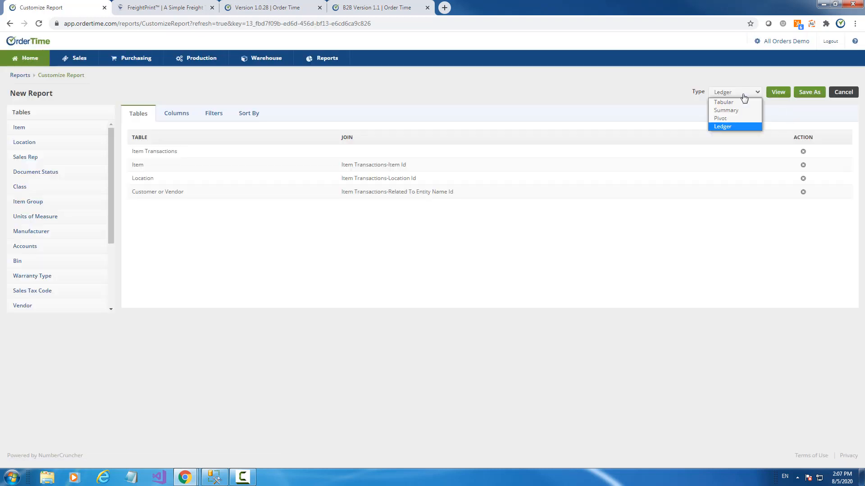
{"action": "left_click", "coordinate": [743, 95]}
{"action": "left_click", "coordinate": [733, 94]}
{"action": "left_click", "coordinate": [733, 93]}
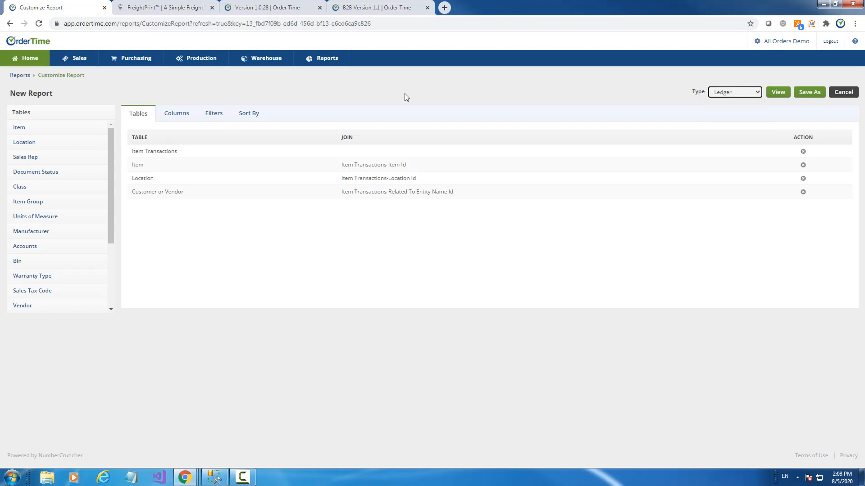
{"action": "left_click", "coordinate": [20, 75]}
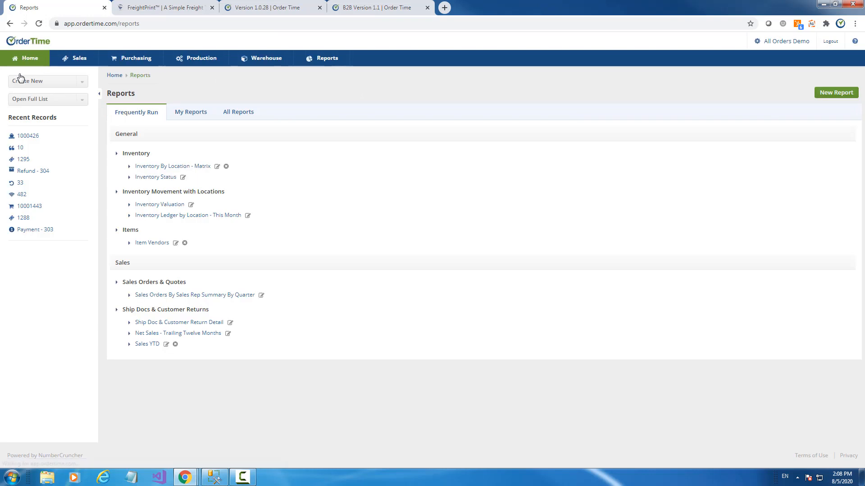
- Start creating a new report, then back out to the reports list
{"action": "left_click", "coordinate": [849, 93]}
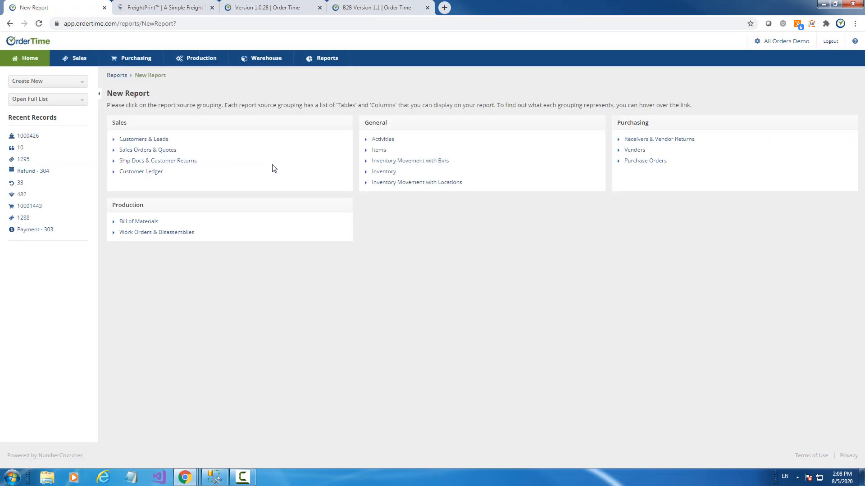
{"action": "left_click", "coordinate": [141, 174]}
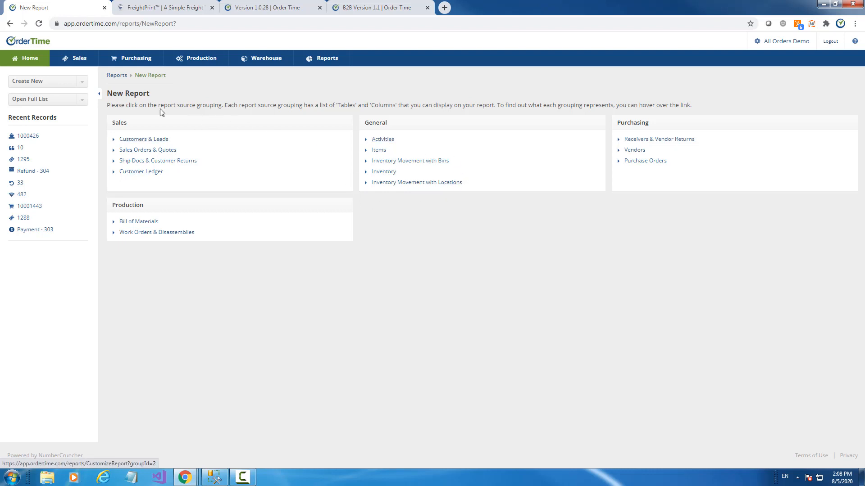
{"action": "left_click", "coordinate": [9, 23]}
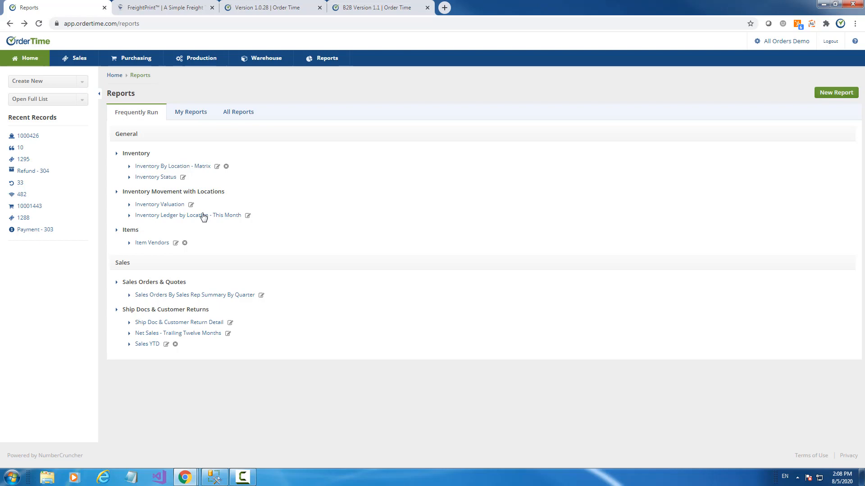
- Open the Inventory Ledger by Location - This Month report, review it, and open Customize Report
{"action": "left_click", "coordinate": [204, 217]}
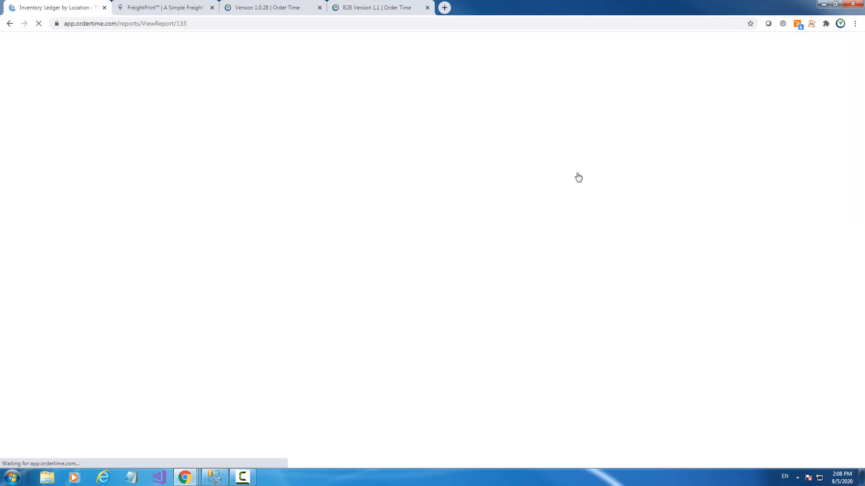
{"action": "scroll", "coordinate": [656, 214], "scroll_direction": "down", "scroll_amount": 5}
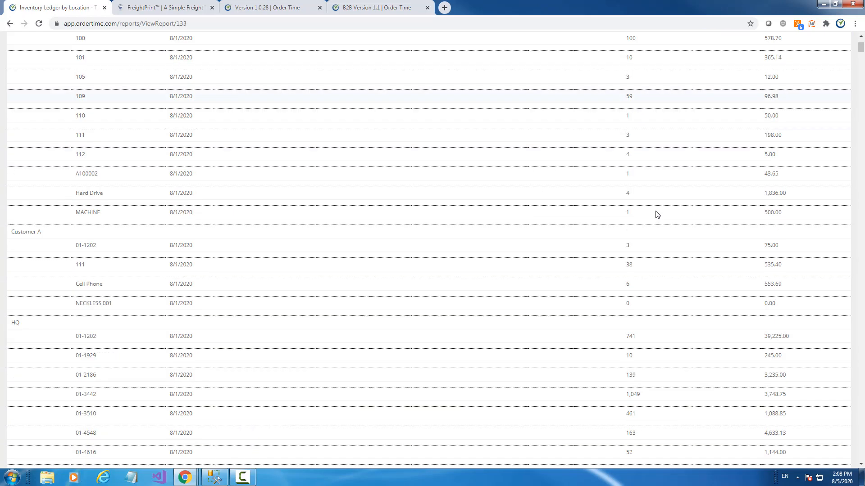
{"action": "scroll", "coordinate": [657, 215], "scroll_direction": "down", "scroll_amount": 15}
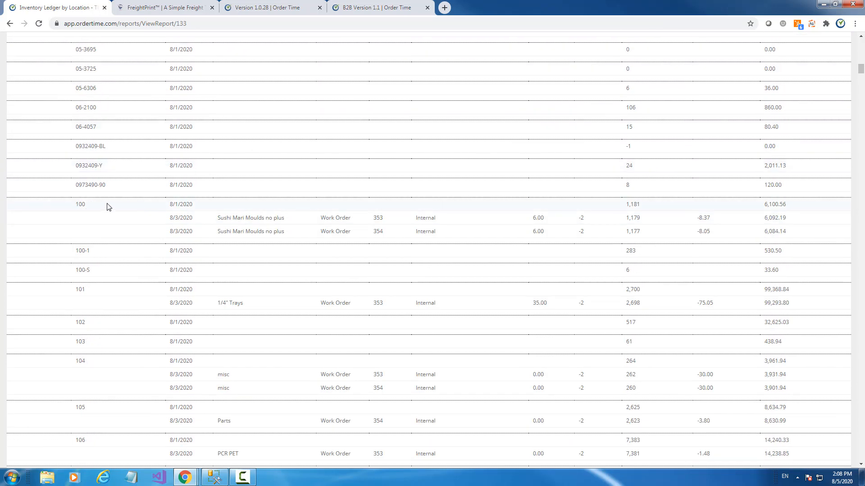
{"action": "scroll", "coordinate": [555, 193], "scroll_direction": "up", "scroll_amount": 18}
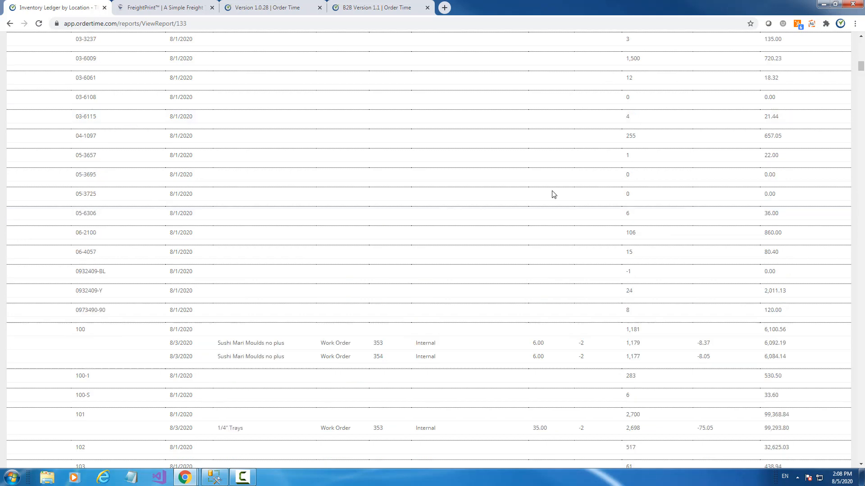
{"action": "scroll", "coordinate": [747, 126], "scroll_direction": "up", "scroll_amount": 7}
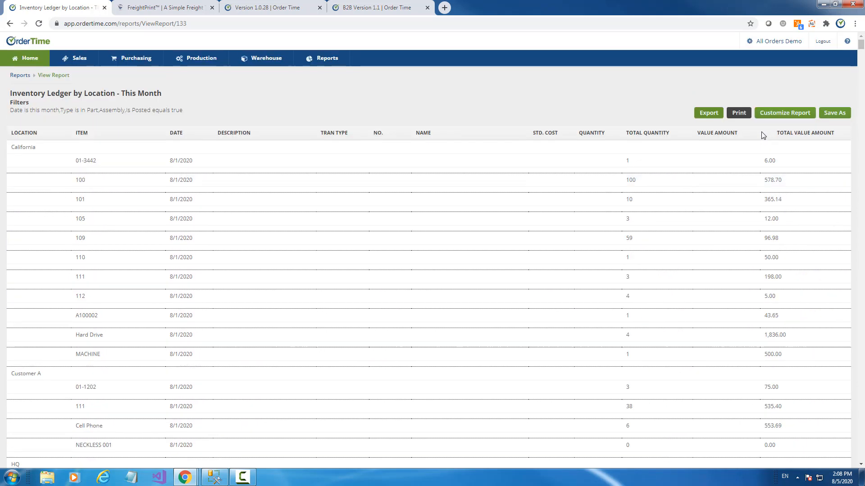
{"action": "left_click", "coordinate": [778, 114]}
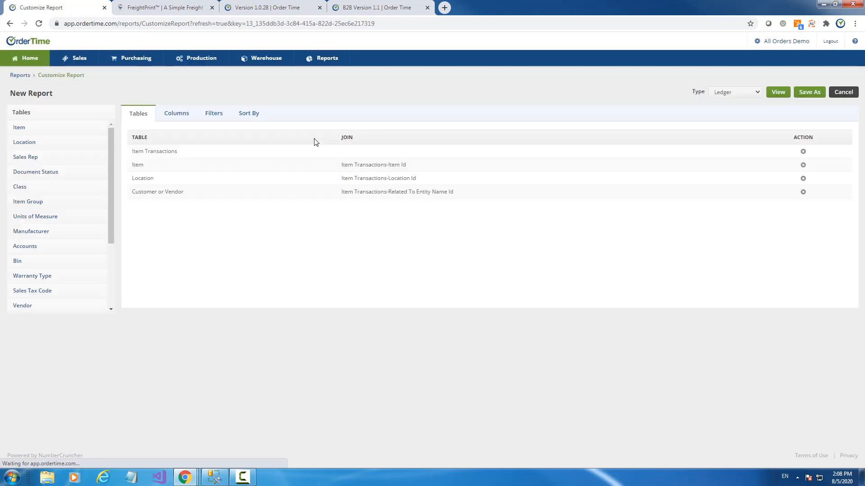
- Add an Item Transactions Item Id filter set to 100 and run the ledger report
{"action": "left_click", "coordinate": [208, 116]}
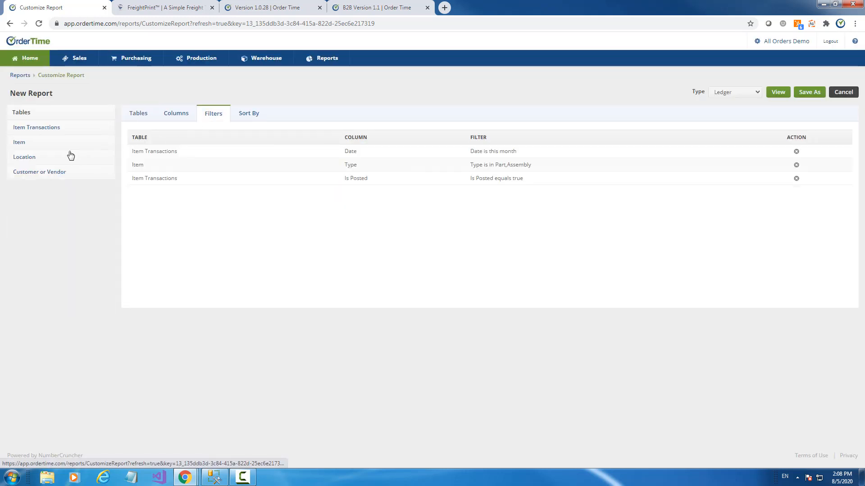
{"action": "left_click", "coordinate": [21, 144]}
{"action": "scroll", "coordinate": [45, 203], "scroll_direction": "down", "scroll_amount": 6}
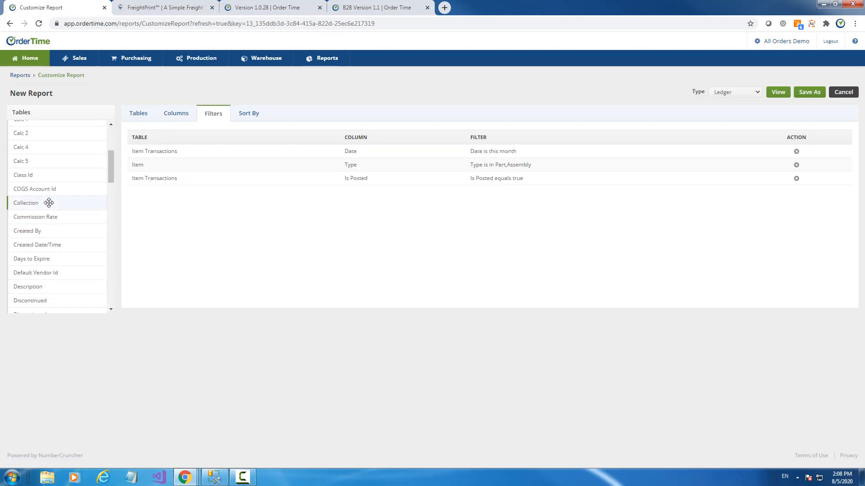
{"action": "scroll", "coordinate": [48, 202], "scroll_direction": "down", "scroll_amount": 2}
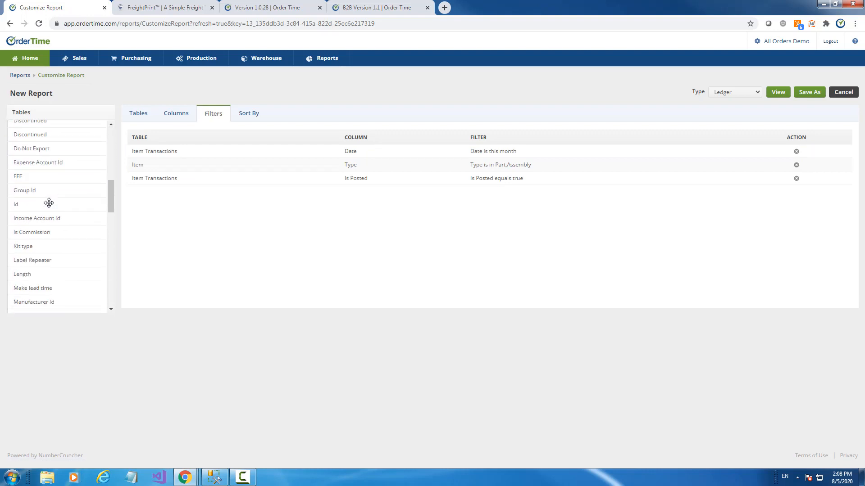
{"action": "scroll", "coordinate": [48, 203], "scroll_direction": "up", "scroll_amount": 8}
{"action": "left_click", "coordinate": [52, 129]}
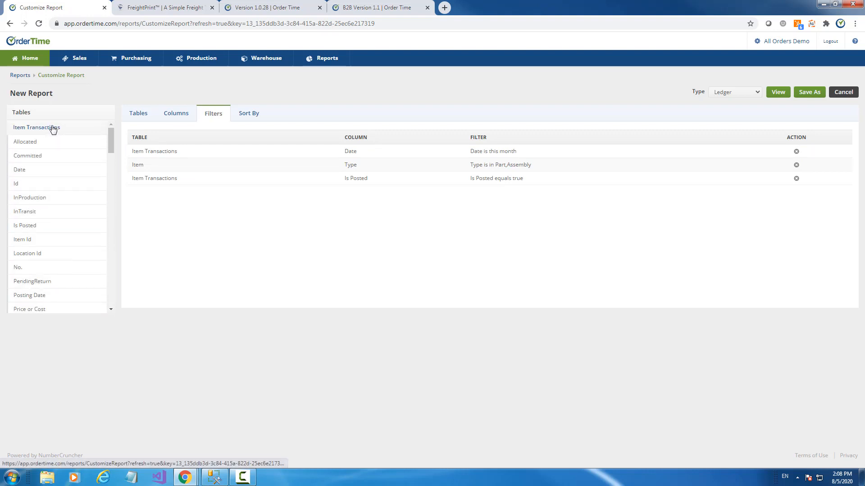
{"action": "left_click_drag", "start_coordinate": [45, 240], "coordinate": [162, 198]}
{"action": "left_click", "coordinate": [315, 351]}
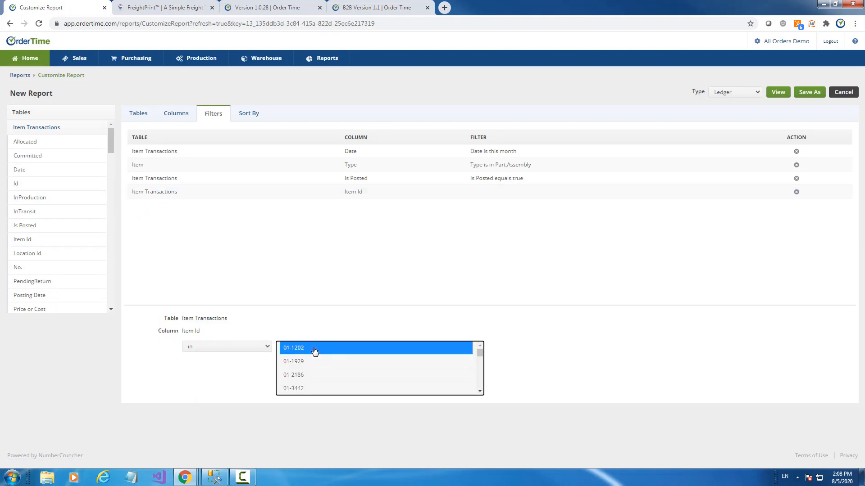
{"action": "key", "text": "1"}
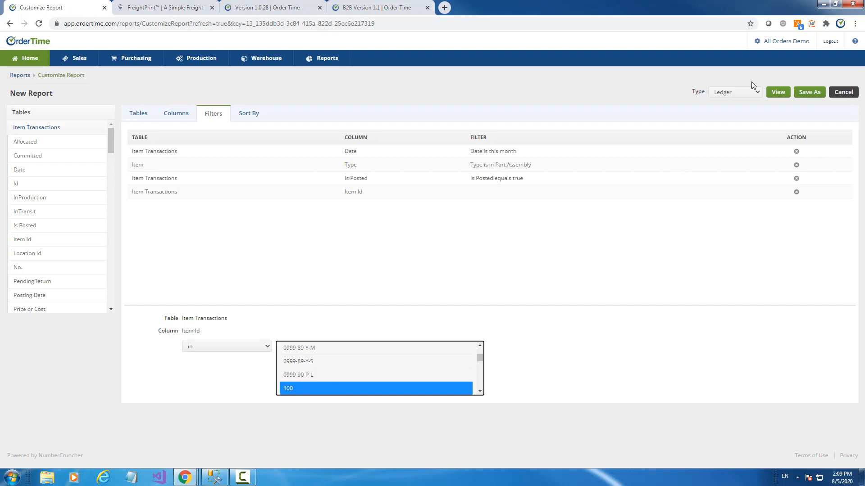
{"action": "left_click", "coordinate": [779, 92]}
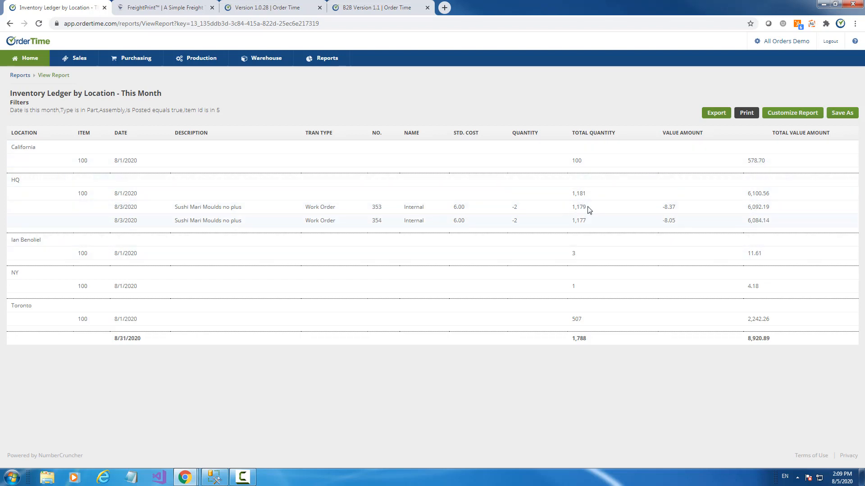
- After reviewing the item 100 results, reopen the ledger report's customization page
{"action": "left_click", "coordinate": [792, 113]}
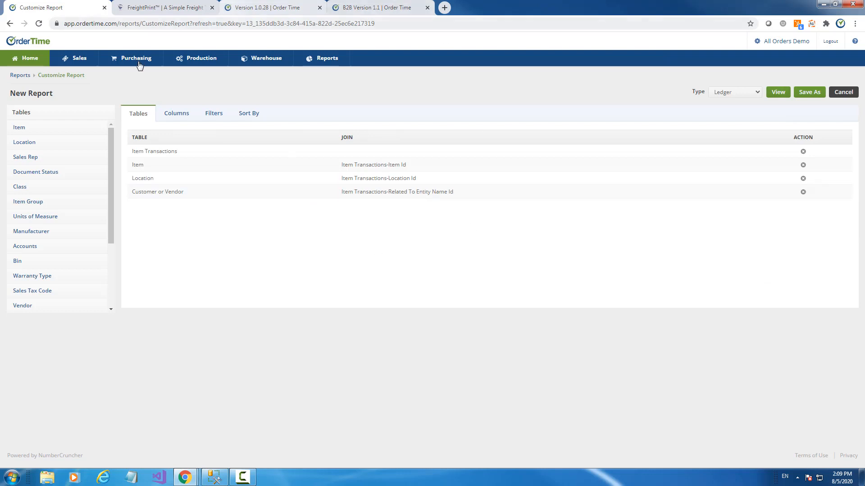
- Keep the report type as Ledger and compare the Location and Item Name / Number column settings
{"action": "left_click", "coordinate": [728, 98]}
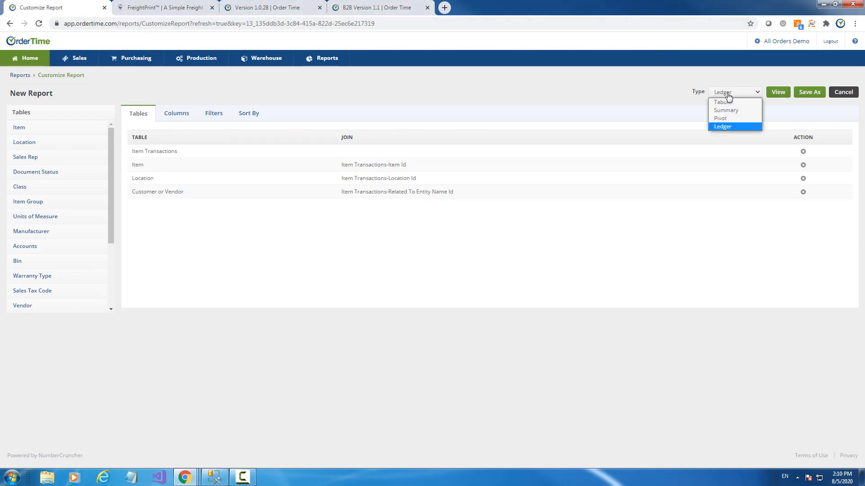
{"action": "left_click", "coordinate": [730, 93]}
{"action": "left_click", "coordinate": [181, 118]}
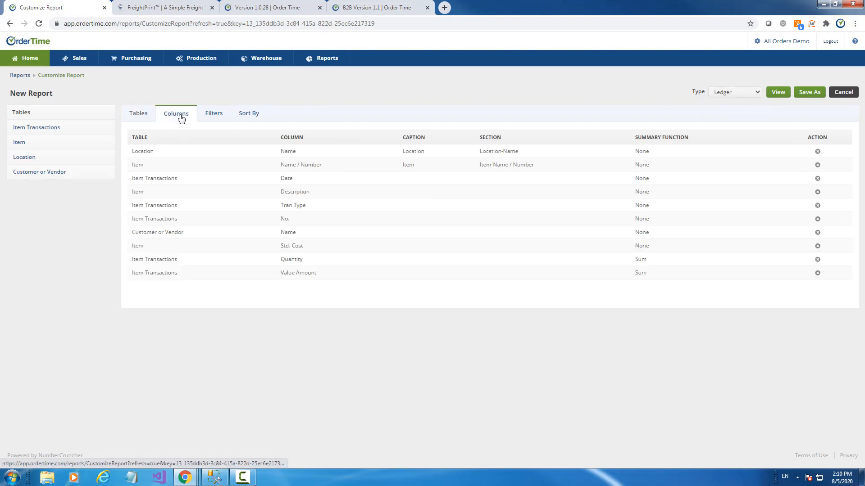
{"action": "left_click", "coordinate": [292, 150]}
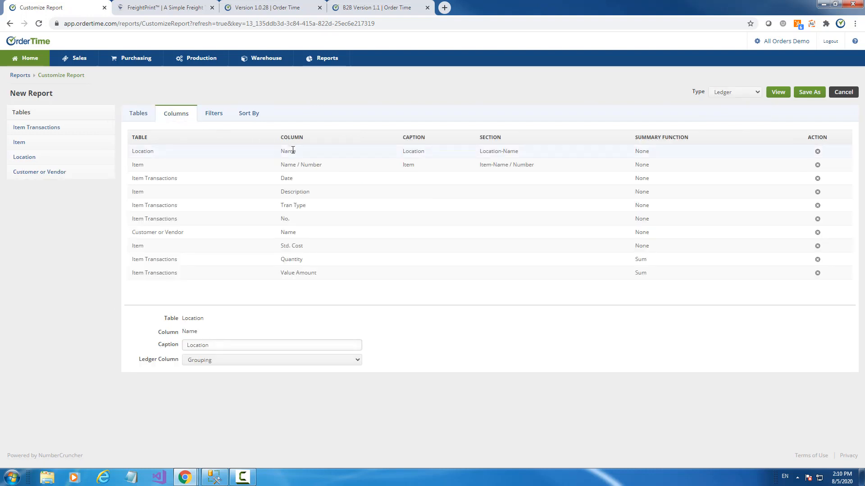
{"action": "left_click", "coordinate": [302, 164]}
{"action": "left_click", "coordinate": [295, 151]}
{"action": "left_click", "coordinate": [299, 165]}
{"action": "left_click", "coordinate": [297, 151]}
{"action": "left_click", "coordinate": [298, 166]}
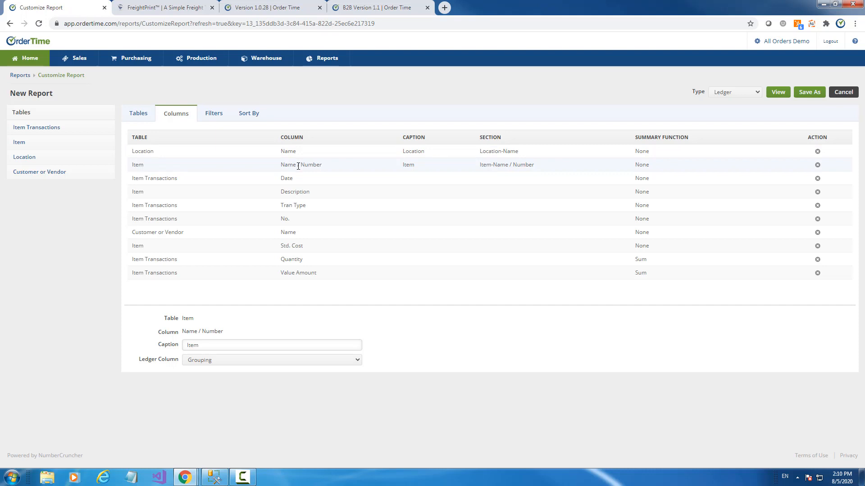
- Review Date, Description, Tran Type, No., Name, Std. Cost and Quantity ledger column settings, then show sorting
{"action": "left_click", "coordinate": [300, 179]}
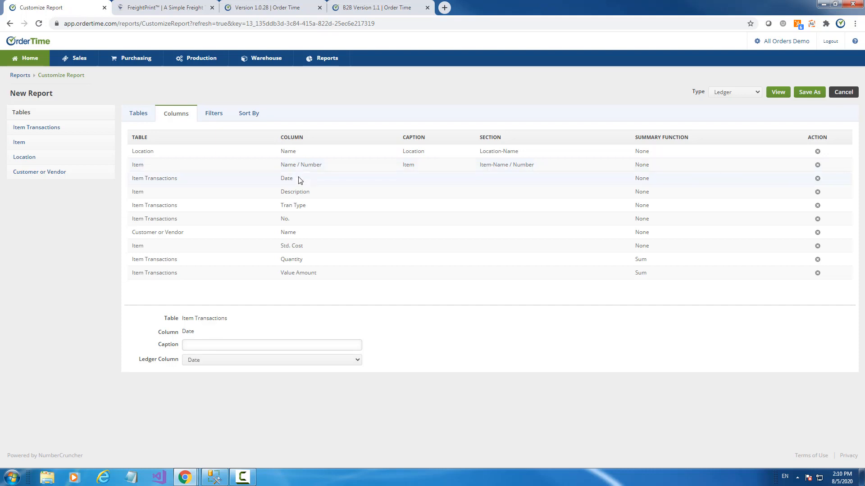
{"action": "left_click", "coordinate": [315, 151]}
{"action": "left_click", "coordinate": [303, 181]}
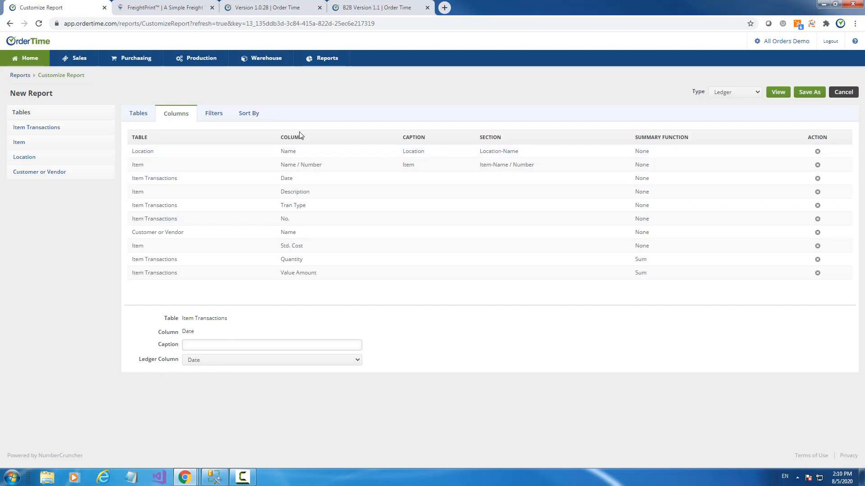
{"action": "left_click", "coordinate": [289, 151]}
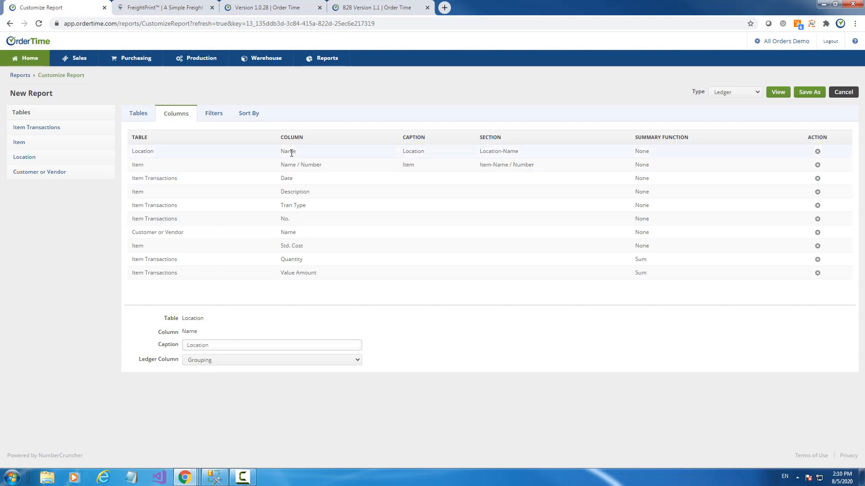
{"action": "left_click", "coordinate": [292, 178]}
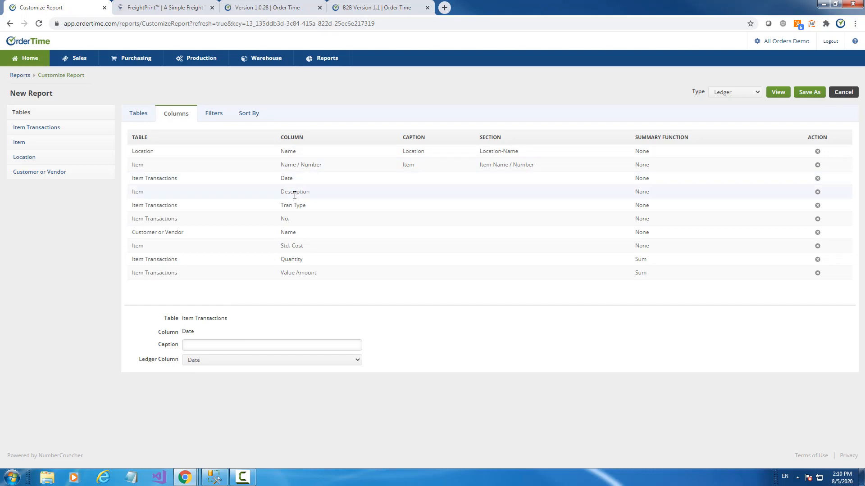
{"action": "left_click", "coordinate": [295, 194]}
{"action": "left_click", "coordinate": [299, 206]}
{"action": "left_click", "coordinate": [291, 221]}
{"action": "left_click", "coordinate": [293, 234]}
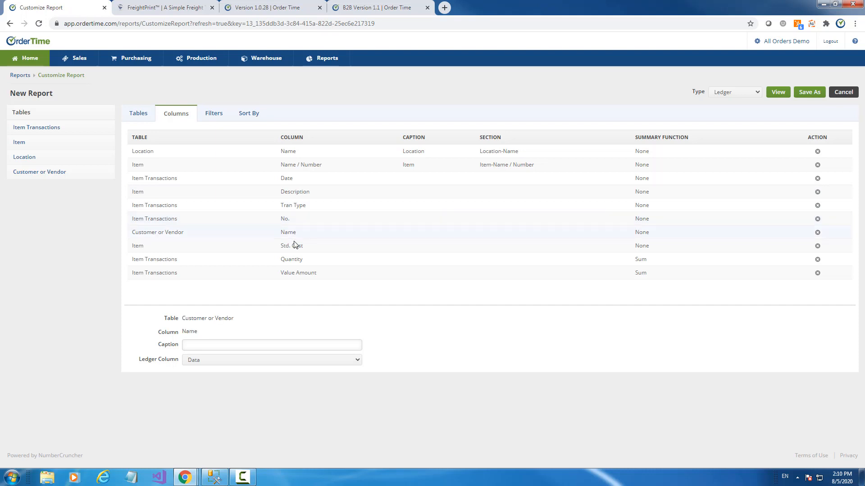
{"action": "left_click", "coordinate": [294, 246]}
{"action": "left_click", "coordinate": [293, 261]}
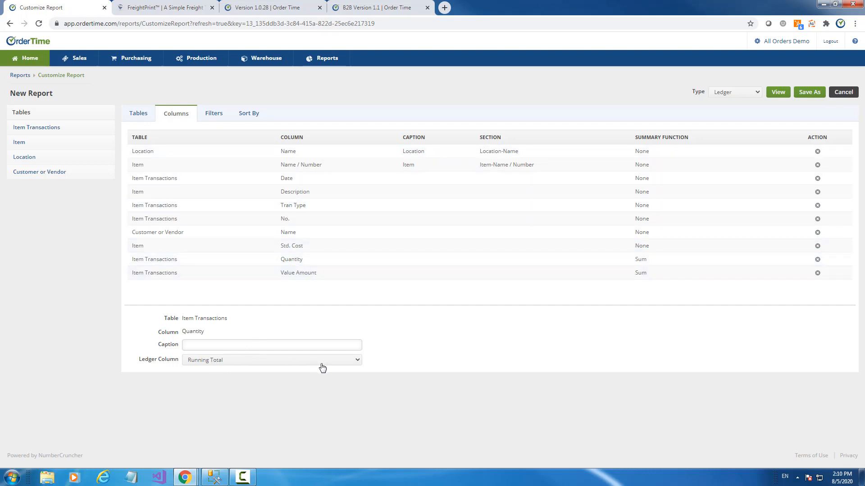
{"action": "left_click", "coordinate": [220, 118]}
{"action": "left_click", "coordinate": [246, 117]}
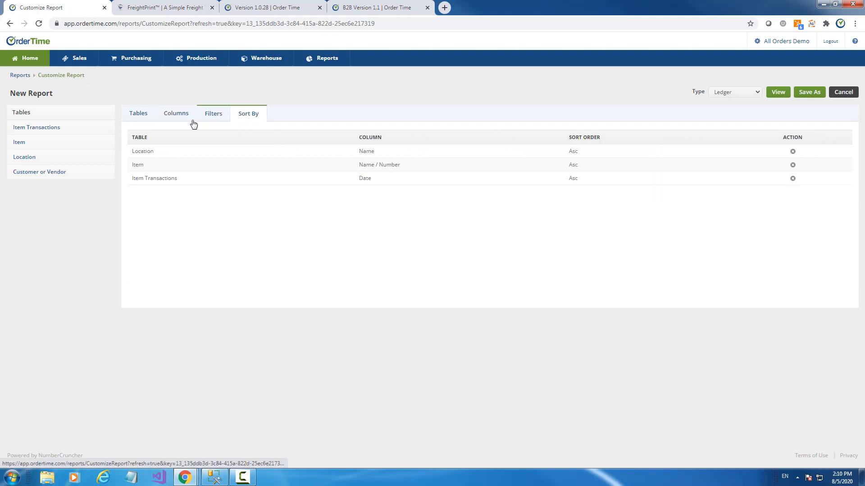
- Check the joined tables and columns, run the report, and return to customizing it
{"action": "left_click", "coordinate": [138, 118]}
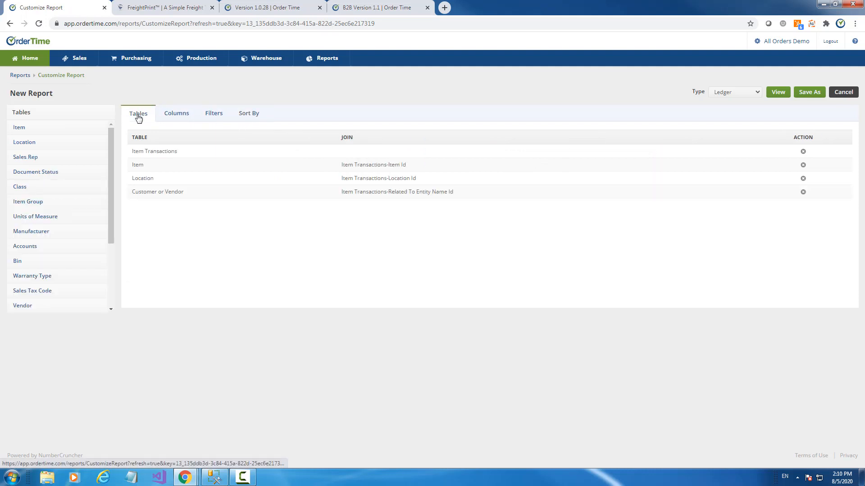
{"action": "left_click", "coordinate": [179, 118]}
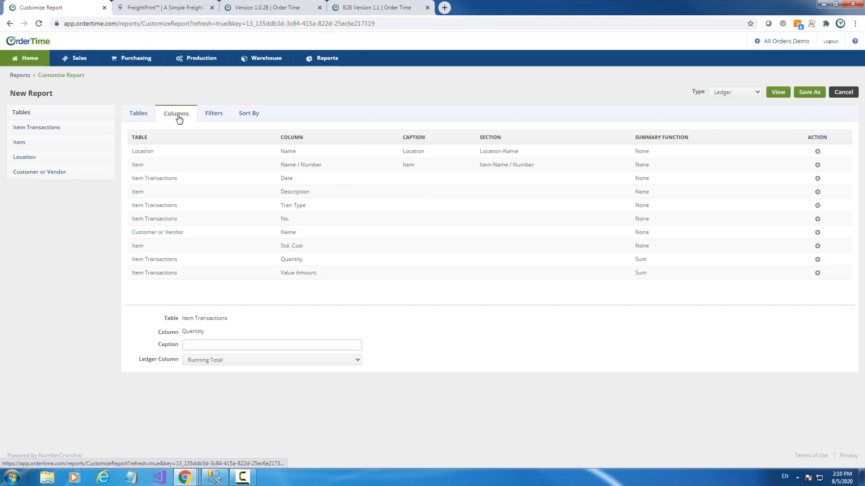
{"action": "left_click", "coordinate": [780, 92]}
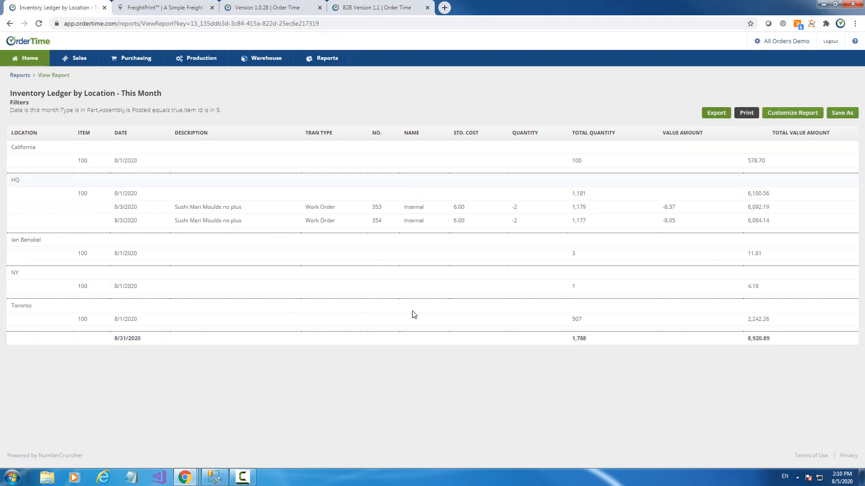
{"action": "left_click", "coordinate": [783, 115]}
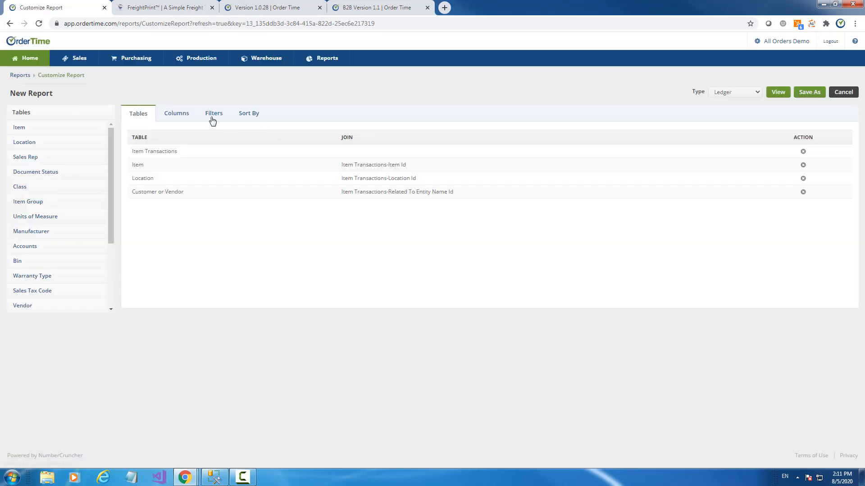
- Change the Date filter from this month to This year to date and rerun the report
{"action": "left_click", "coordinate": [212, 120]}
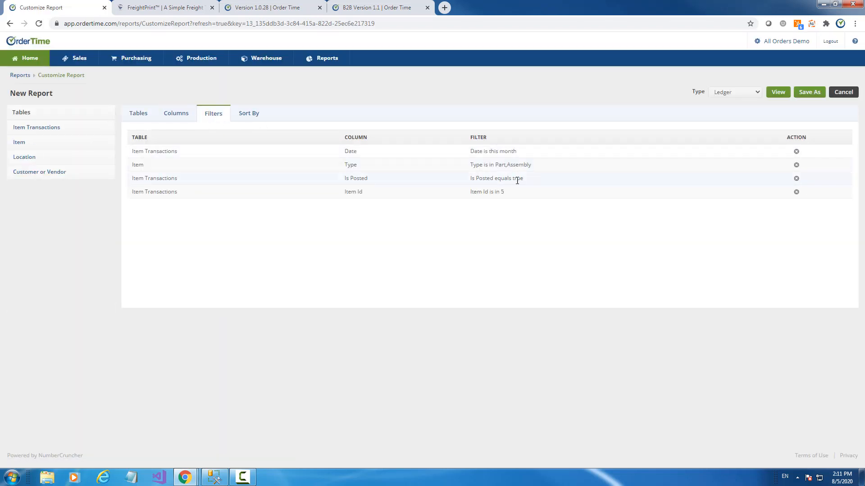
{"action": "left_click", "coordinate": [520, 152]}
{"action": "left_click", "coordinate": [237, 348]}
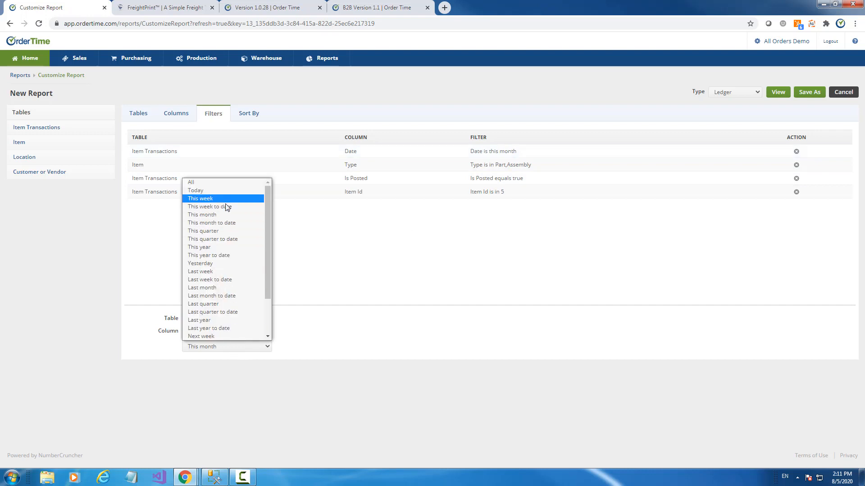
{"action": "left_click", "coordinate": [220, 256]}
{"action": "left_click", "coordinate": [779, 94]}
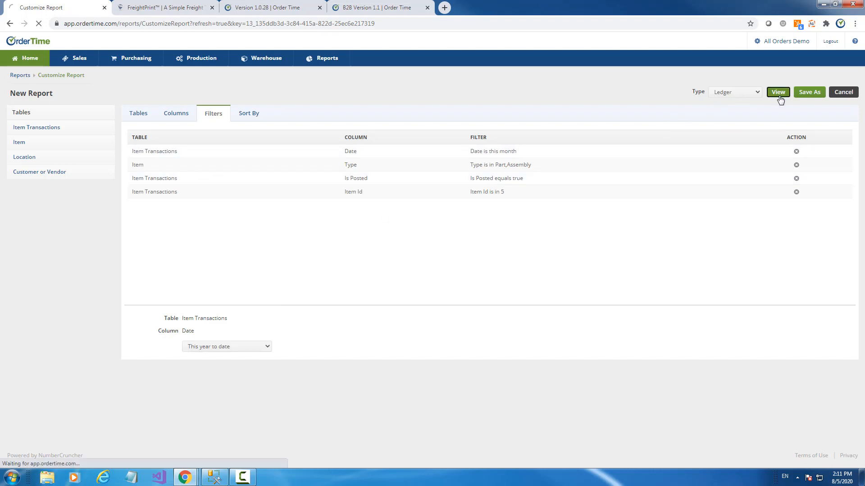
{"action": "scroll", "coordinate": [735, 195], "scroll_direction": "down", "scroll_amount": 8}
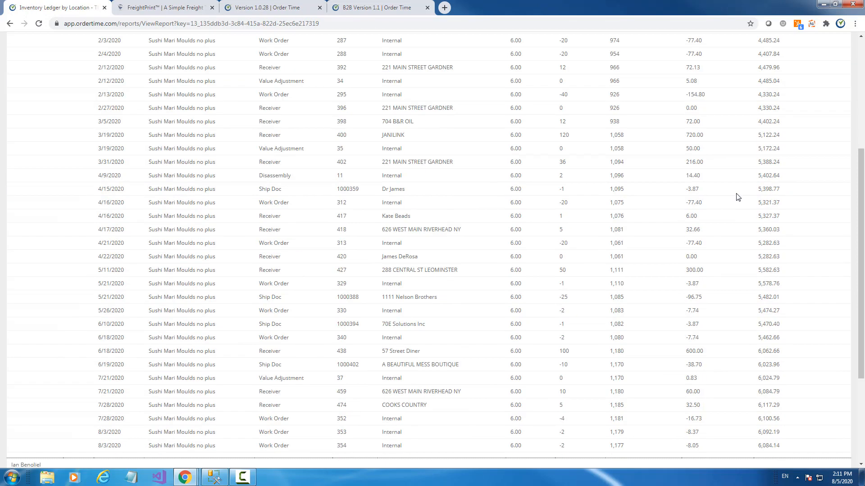
{"action": "scroll", "coordinate": [647, 280], "scroll_direction": "up", "scroll_amount": 10}
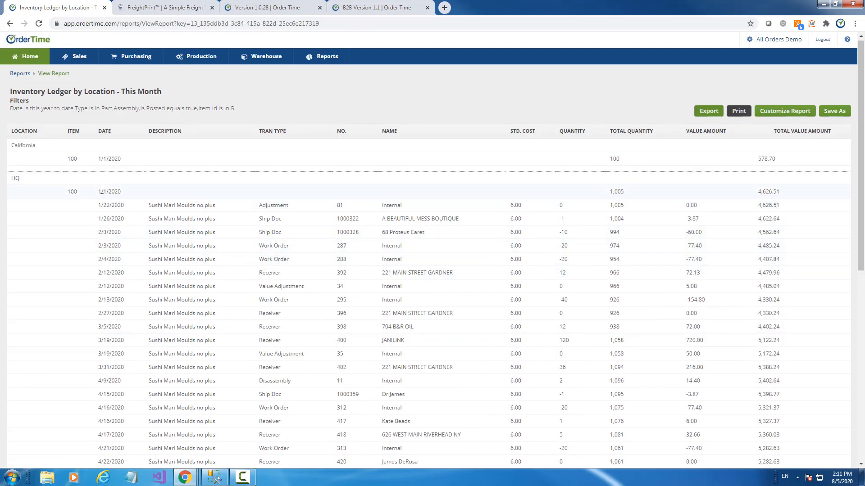
{"action": "left_click_drag", "start_coordinate": [101, 191], "coordinate": [196, 197]}
{"action": "scroll", "coordinate": [569, 225], "scroll_direction": "down", "scroll_amount": 5}
{"action": "scroll", "coordinate": [585, 226], "scroll_direction": "down", "scroll_amount": 3}
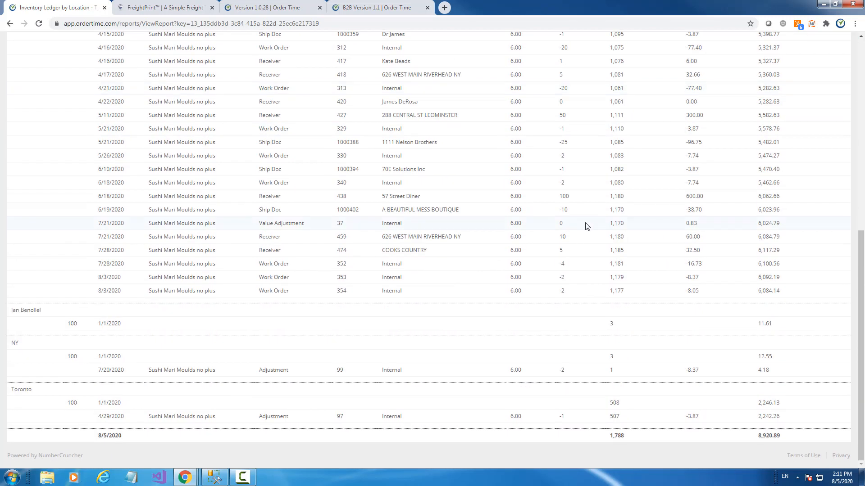
{"action": "scroll", "coordinate": [585, 225], "scroll_direction": "up", "scroll_amount": 3}
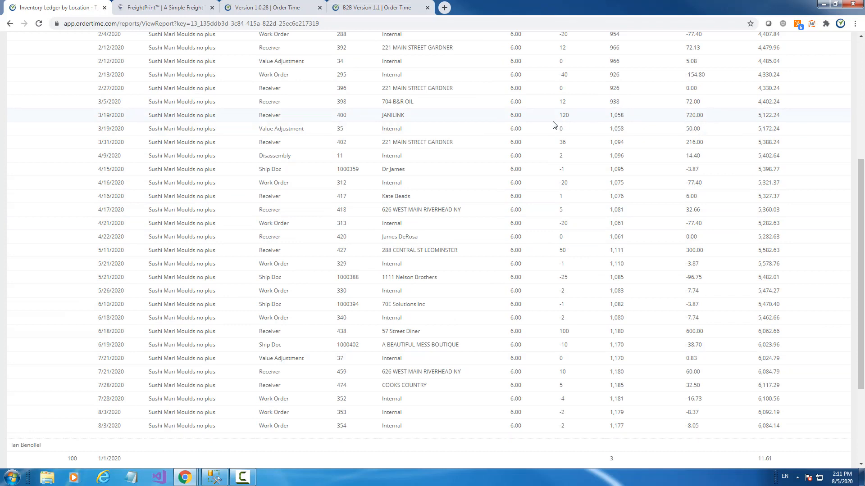
{"action": "scroll", "coordinate": [631, 209], "scroll_direction": "down", "scroll_amount": 3}
{"action": "scroll", "coordinate": [689, 193], "scroll_direction": "up", "scroll_amount": 6}
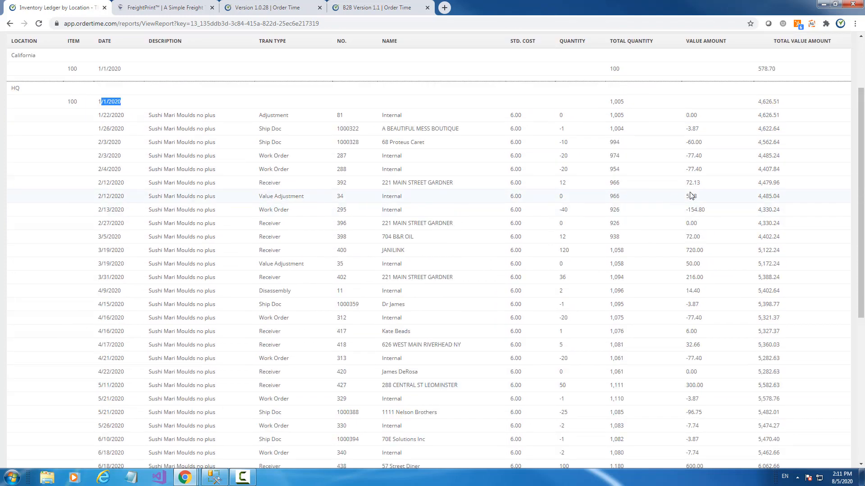
{"action": "scroll", "coordinate": [782, 356], "scroll_direction": "down", "scroll_amount": 3}
{"action": "scroll", "coordinate": [782, 358], "scroll_direction": "down", "scroll_amount": 1}
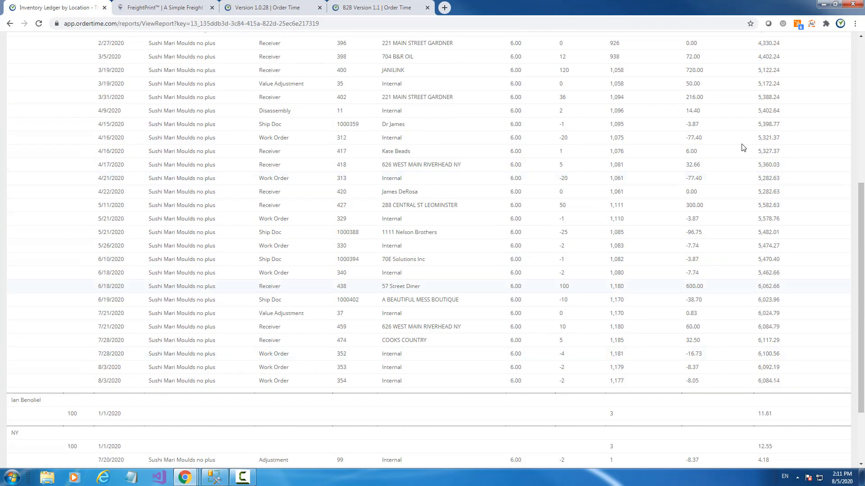
{"action": "scroll", "coordinate": [760, 205], "scroll_direction": "down", "scroll_amount": 2}
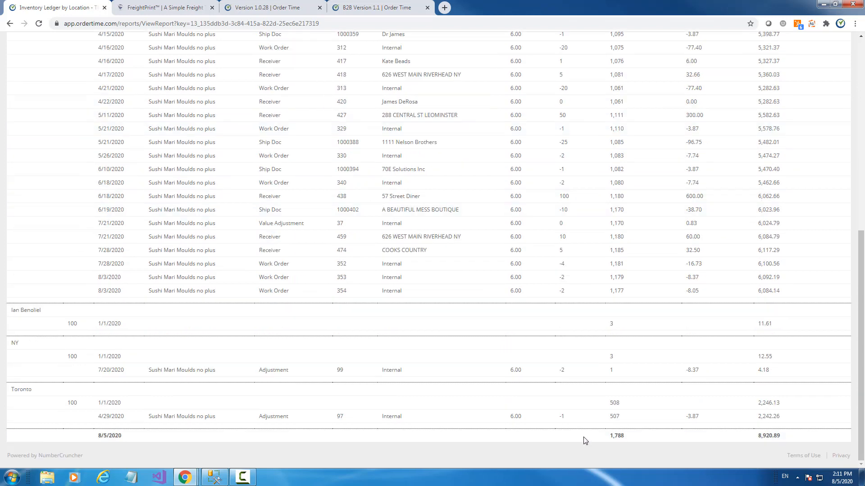
{"action": "scroll", "coordinate": [732, 387], "scroll_direction": "up", "scroll_amount": 3}
{"action": "scroll", "coordinate": [731, 387], "scroll_direction": "up", "scroll_amount": 4}
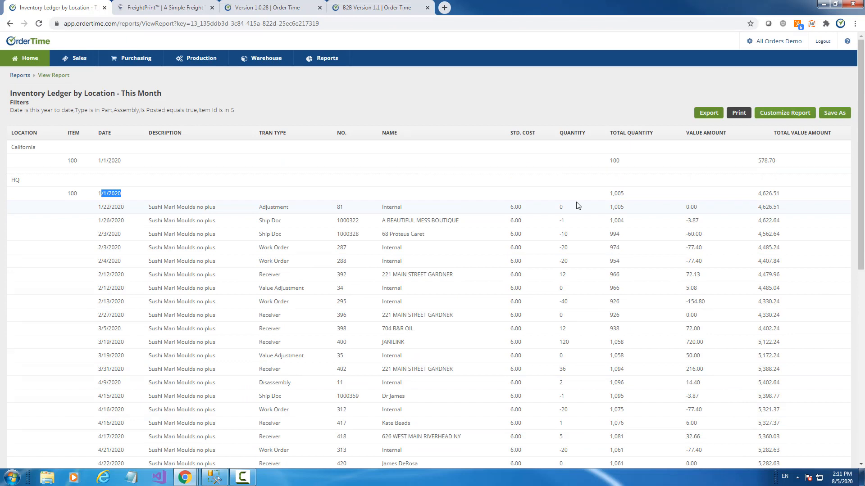
- Browse Knowledgebase > Release Notes & Troubleshooting to the Version 1.0.28 release notes and read them
{"action": "left_click", "coordinate": [264, 10]}
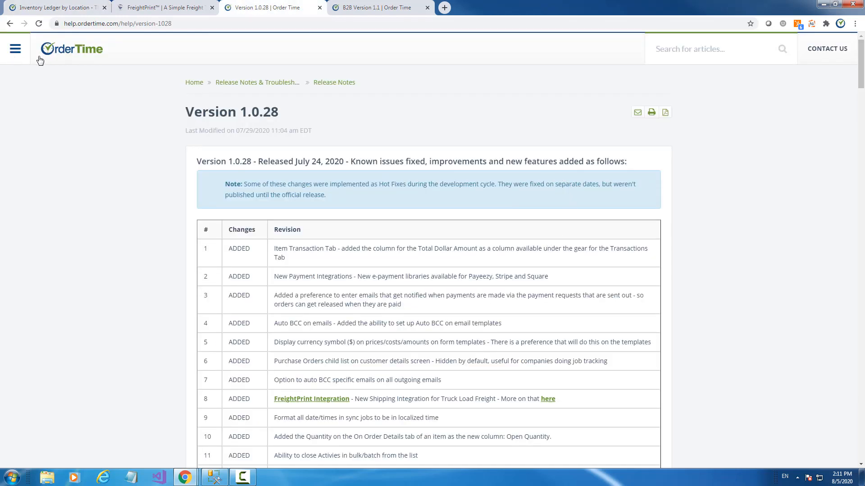
{"action": "left_click", "coordinate": [66, 53]}
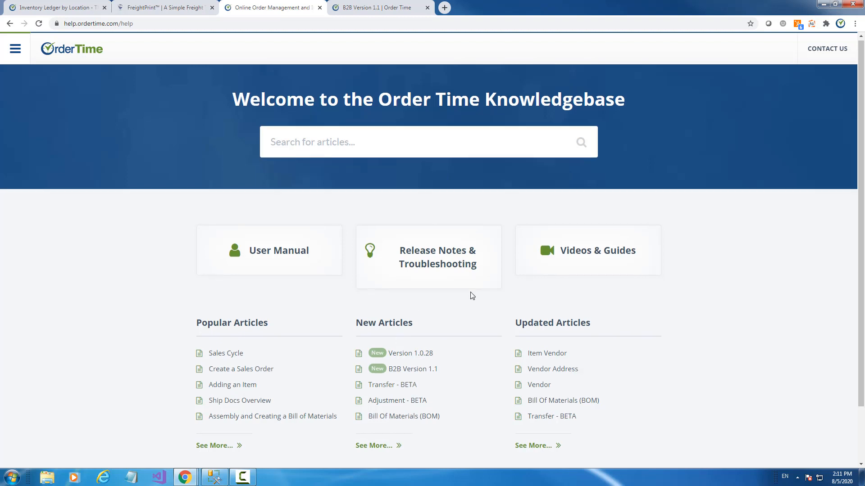
{"action": "scroll", "coordinate": [396, 252], "scroll_direction": "down", "scroll_amount": 2}
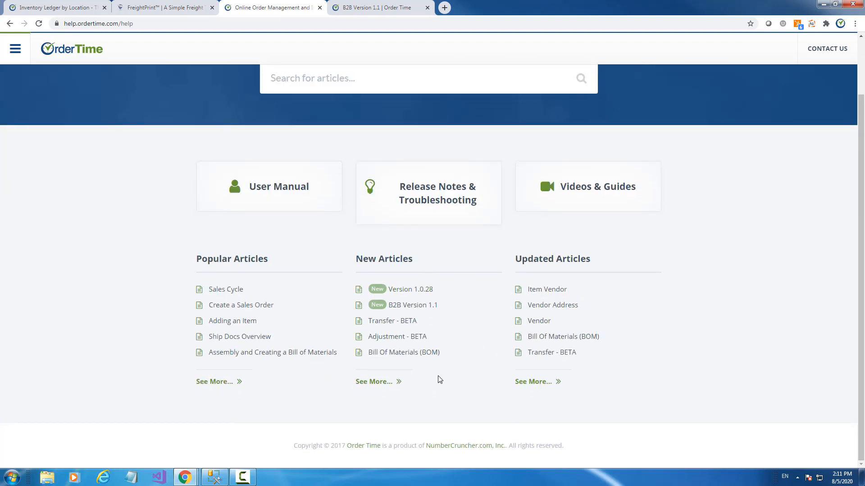
{"action": "left_click", "coordinate": [7, 26]}
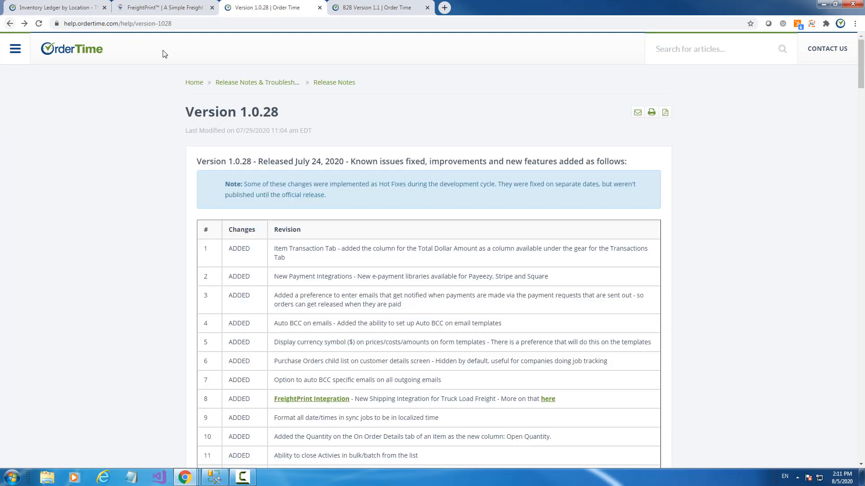
{"action": "left_click", "coordinate": [247, 87]}
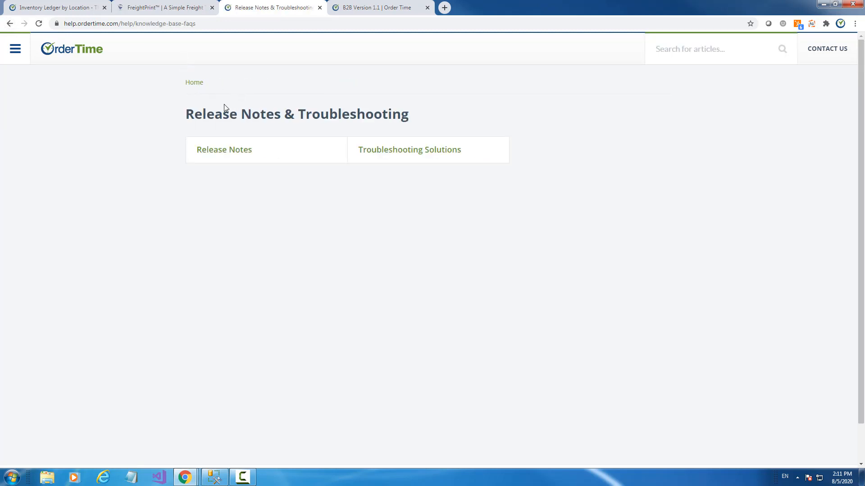
{"action": "left_click", "coordinate": [193, 84]}
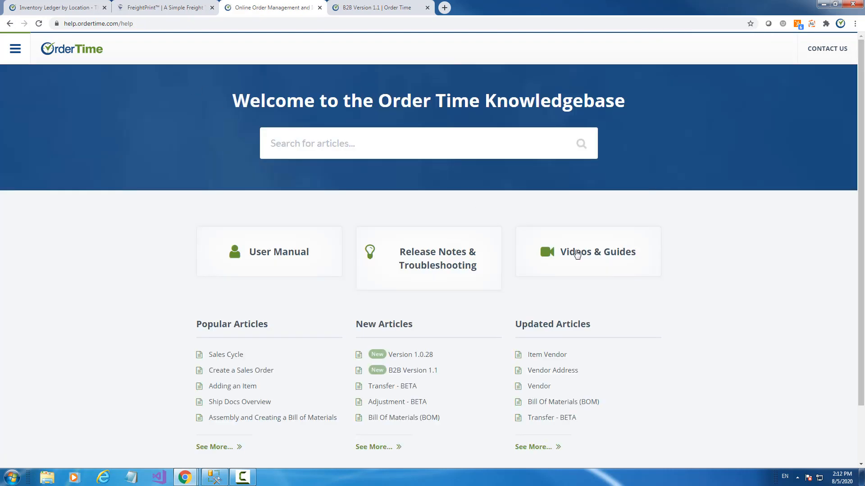
{"action": "left_click", "coordinate": [438, 263]}
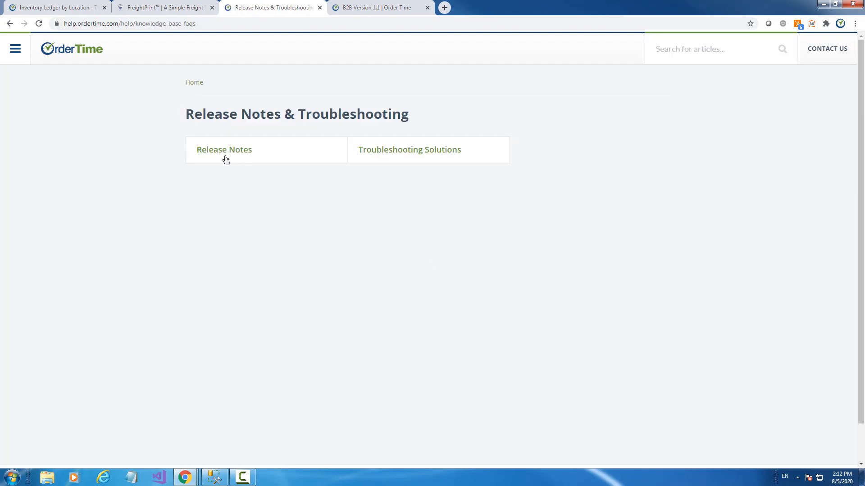
{"action": "left_click", "coordinate": [220, 153]}
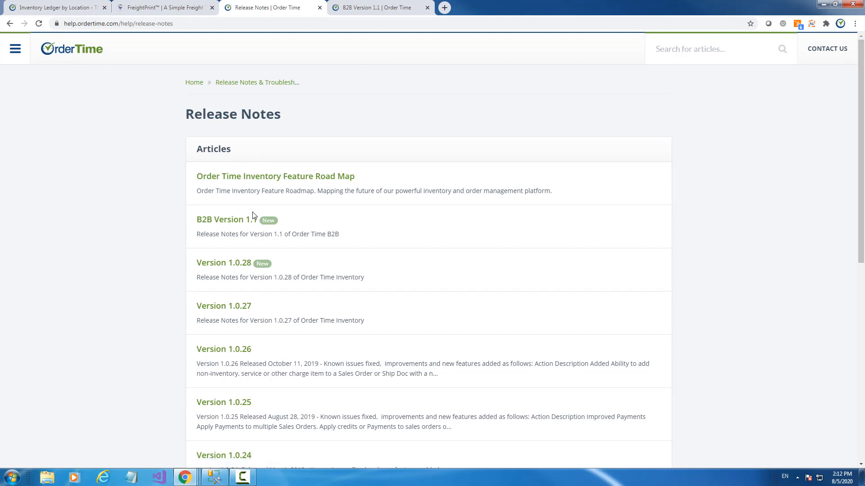
{"action": "left_click", "coordinate": [230, 268]}
{"action": "scroll", "coordinate": [489, 222], "scroll_direction": "down", "scroll_amount": 2}
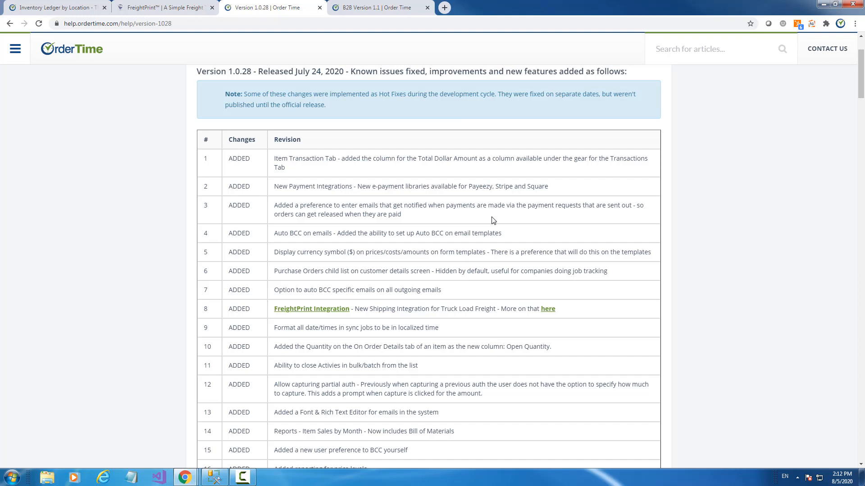
{"action": "scroll", "coordinate": [493, 221], "scroll_direction": "down", "scroll_amount": 3}
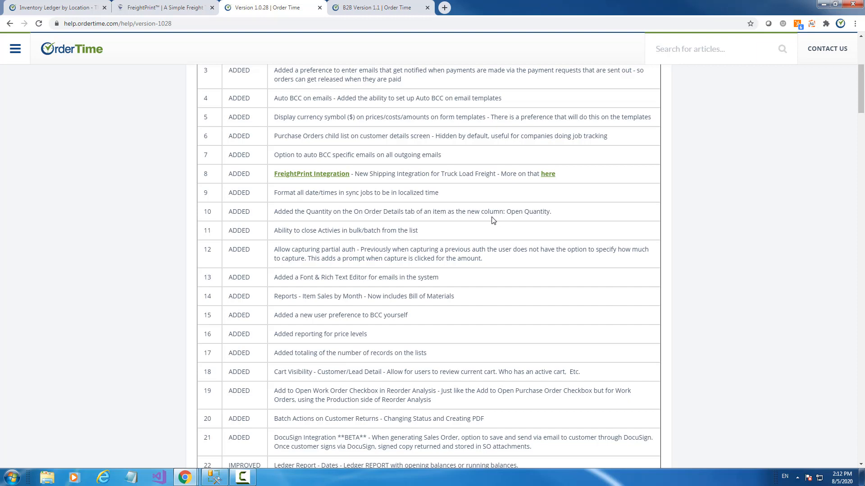
- Switch back to the Inventory Ledger report tab and go to the Order Time Home page
{"action": "left_click", "coordinate": [70, 8]}
{"action": "left_click", "coordinate": [32, 66]}
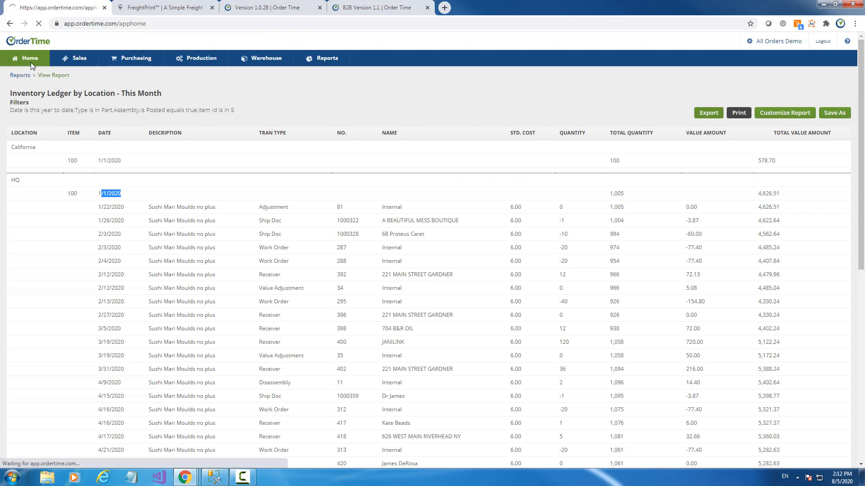
{"action": "left_click", "coordinate": [27, 99]}
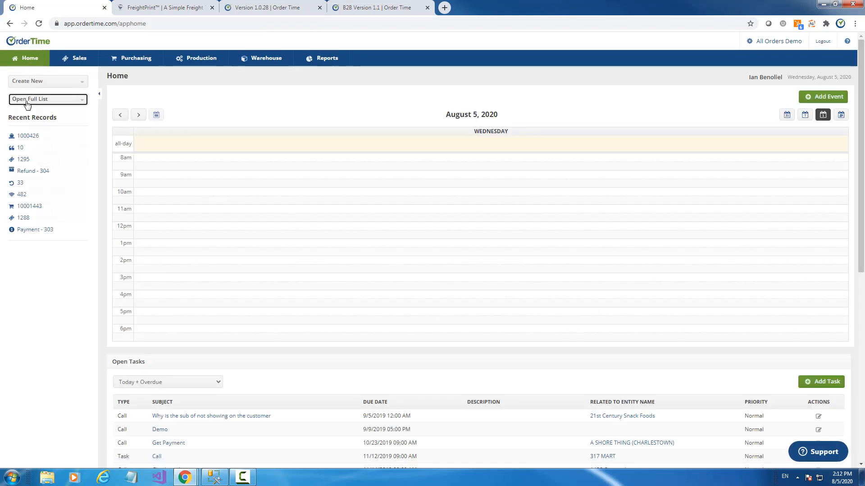
{"action": "scroll", "coordinate": [39, 150], "scroll_direction": "down", "scroll_amount": 3}
- Open the Customer Returns list, then the Activities list from Full List
{"action": "scroll", "coordinate": [39, 153], "scroll_direction": "up", "scroll_amount": 3}
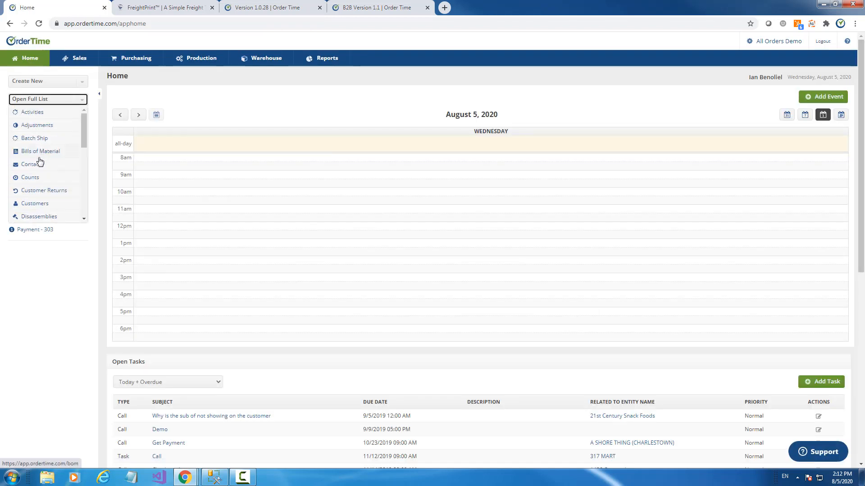
{"action": "left_click", "coordinate": [37, 191]}
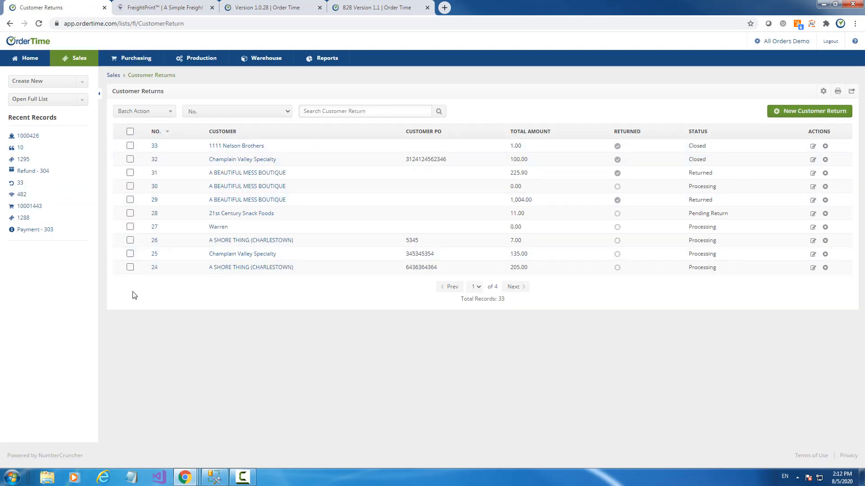
{"action": "left_click", "coordinate": [84, 103]}
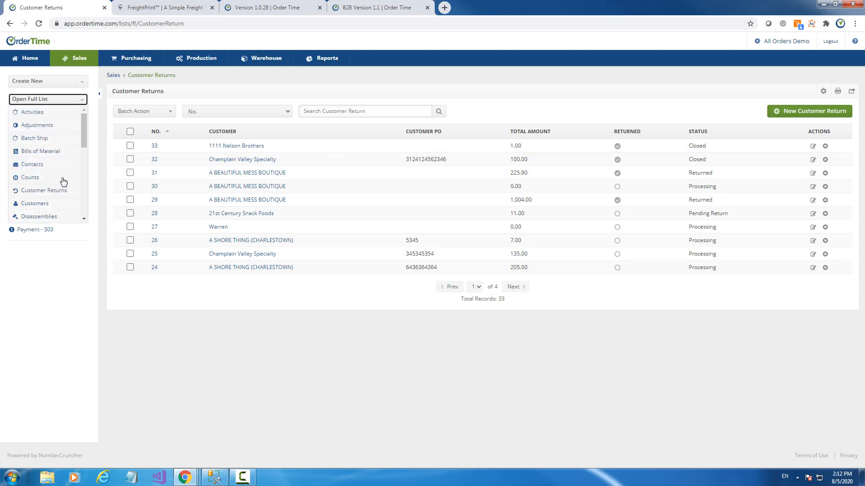
{"action": "left_click", "coordinate": [40, 116]}
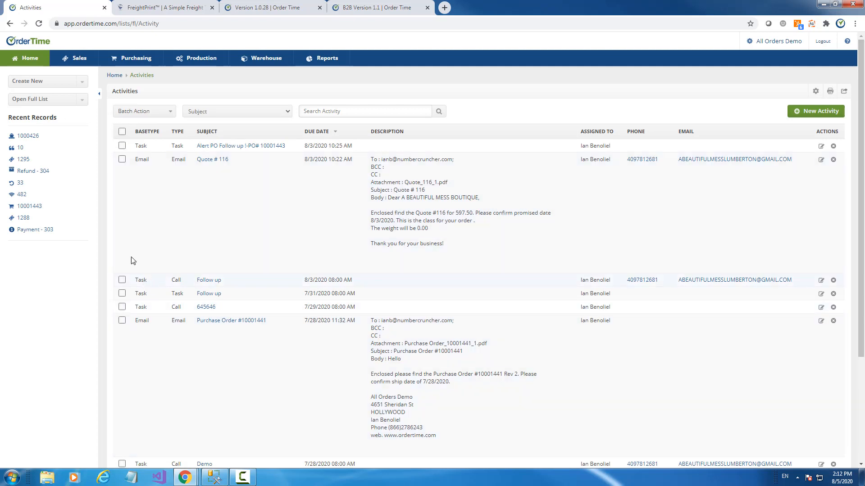
- Batch-change the Alert PO Follow up and Follow up call activities to Closed, then return Home
{"action": "left_click", "coordinate": [122, 145]}
{"action": "left_click", "coordinate": [122, 280]}
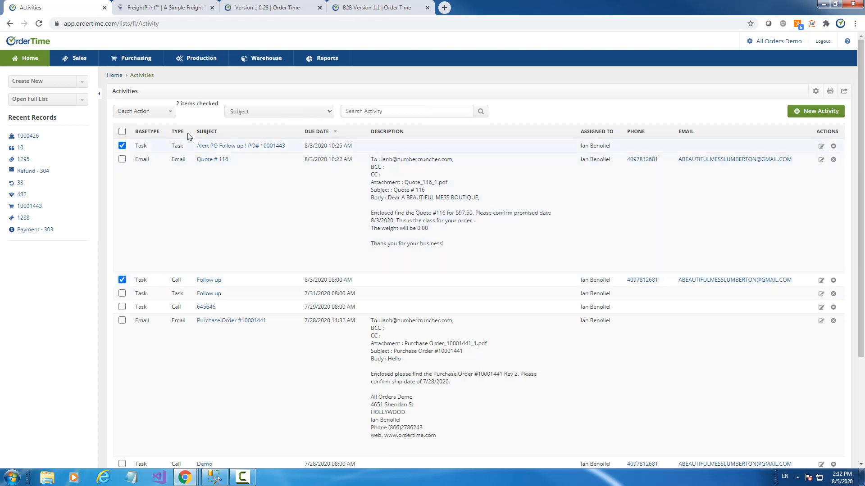
{"action": "left_click", "coordinate": [168, 112]}
{"action": "mouse_move", "coordinate": [159, 125]}
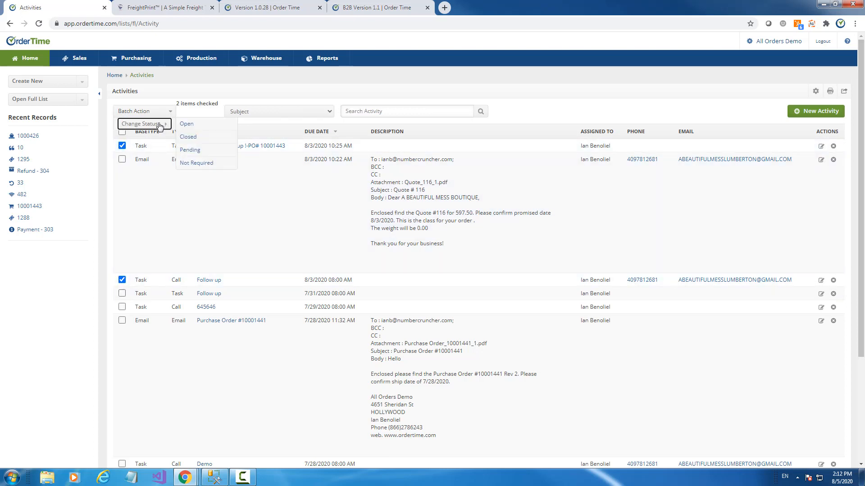
{"action": "left_click", "coordinate": [198, 135]}
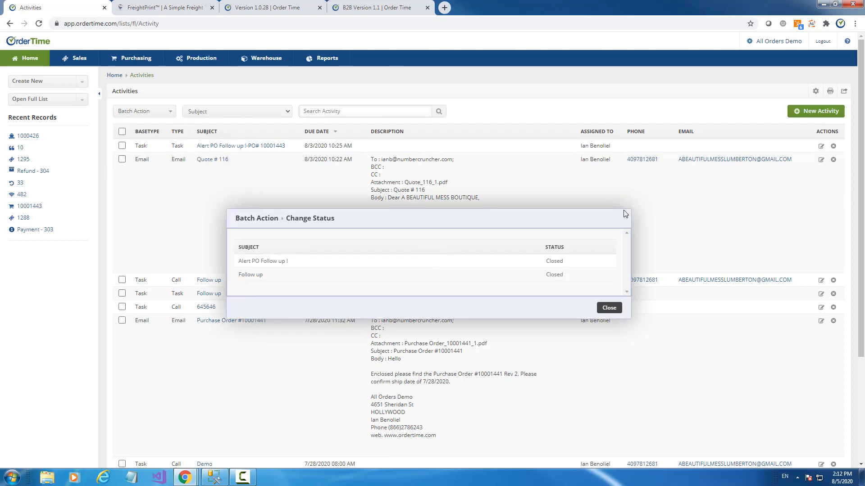
{"action": "left_click", "coordinate": [609, 308]}
{"action": "left_click", "coordinate": [21, 64]}
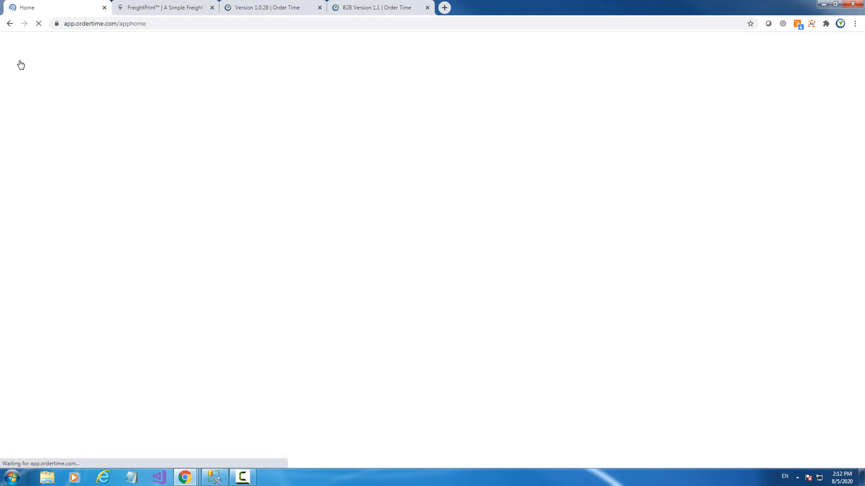
- Open the full Activities list from the record lists
{"action": "scroll", "coordinate": [545, 272], "scroll_direction": "down", "scroll_amount": 8}
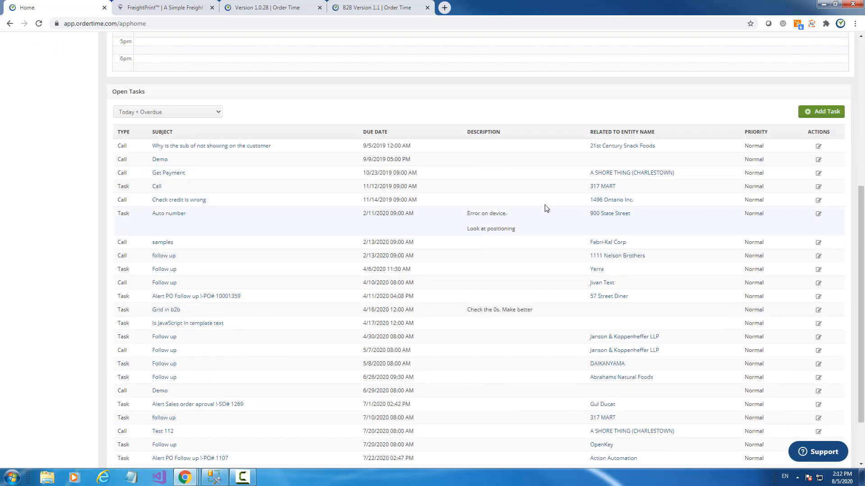
{"action": "scroll", "coordinate": [465, 133], "scroll_direction": "down", "scroll_amount": 2}
{"action": "scroll", "coordinate": [432, 133], "scroll_direction": "up", "scroll_amount": 5}
{"action": "scroll", "coordinate": [429, 137], "scroll_direction": "down", "scroll_amount": 5}
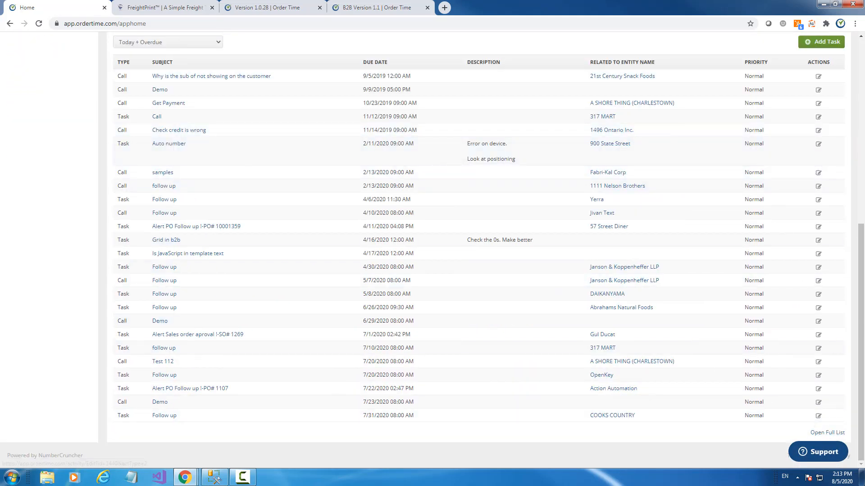
{"action": "scroll", "coordinate": [511, 215], "scroll_direction": "up", "scroll_amount": 8}
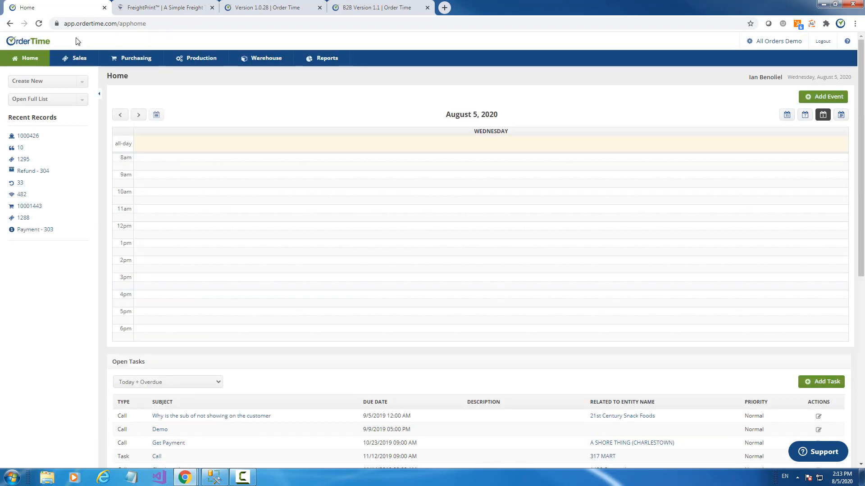
{"action": "left_click", "coordinate": [39, 100]}
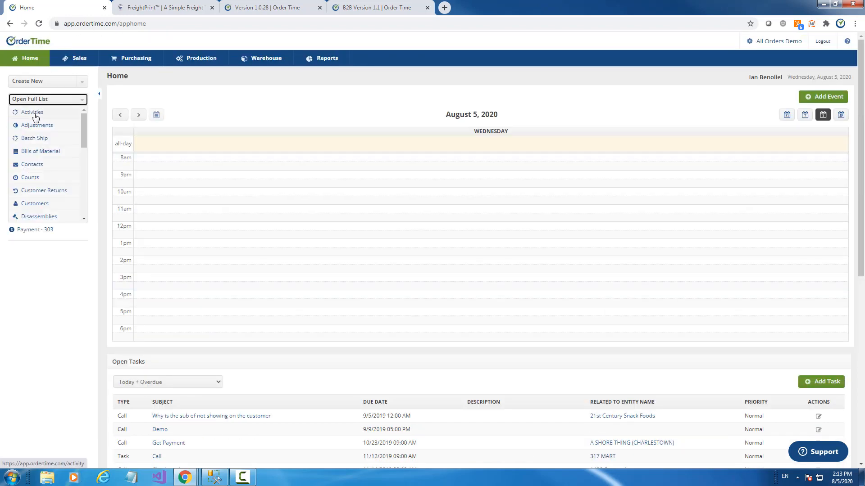
{"action": "left_click", "coordinate": [35, 118]}
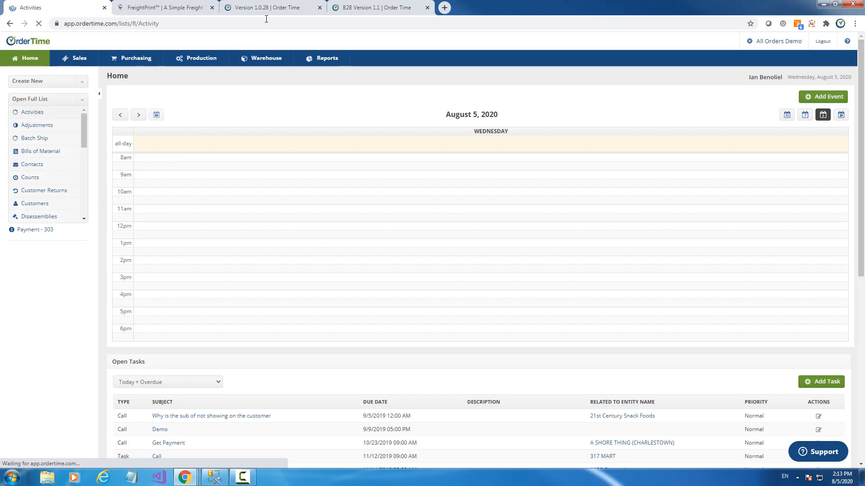
- Browse through the Activities list, then go to the Sales overview with its trailing-12-month charts
{"action": "left_click_drag", "start_coordinate": [266, 8], "coordinate": [863, 54]}
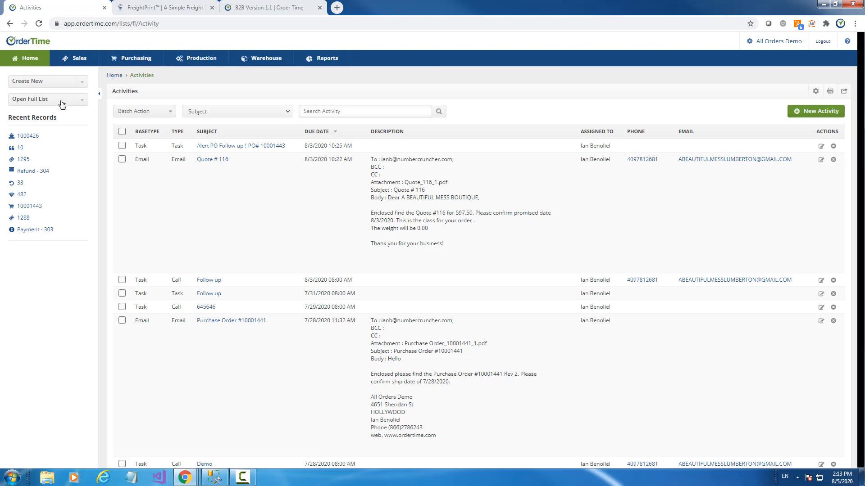
{"action": "left_click_drag", "start_coordinate": [861, 82], "coordinate": [860, 411]}
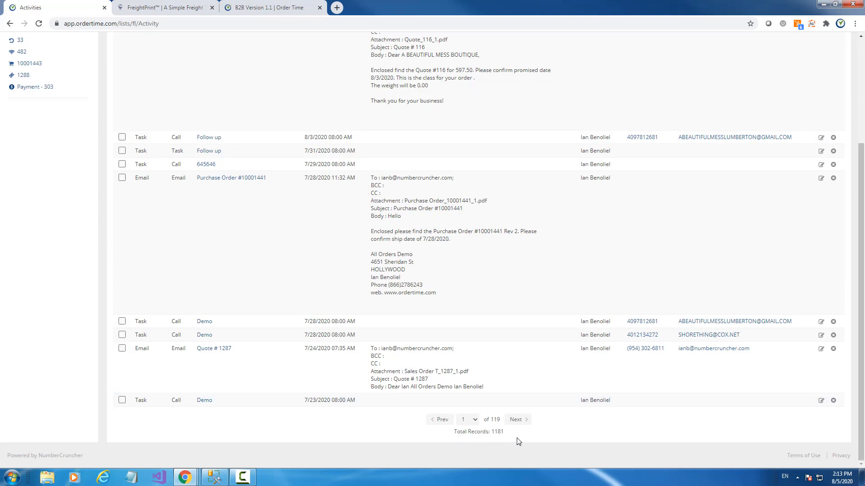
{"action": "scroll", "coordinate": [677, 285], "scroll_direction": "up", "scroll_amount": 4}
{"action": "scroll", "coordinate": [675, 285], "scroll_direction": "down", "scroll_amount": 4}
{"action": "scroll", "coordinate": [673, 286], "scroll_direction": "up", "scroll_amount": 4}
{"action": "scroll", "coordinate": [672, 285], "scroll_direction": "down", "scroll_amount": 4}
{"action": "scroll", "coordinate": [519, 338], "scroll_direction": "up", "scroll_amount": 4}
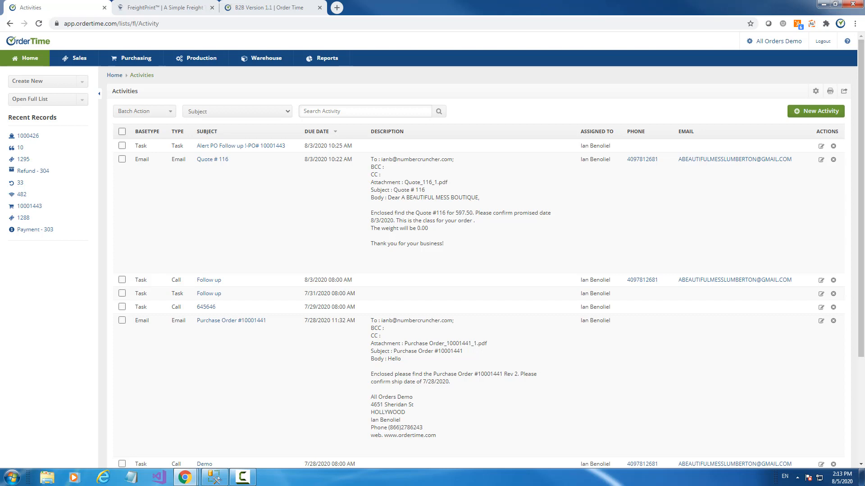
{"action": "left_click", "coordinate": [72, 66]}
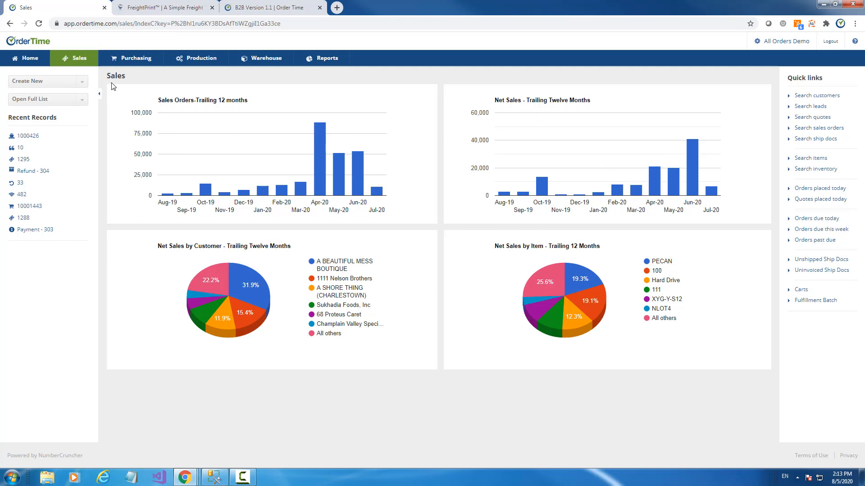
- Collapse and restore the Sales dashboard's side panel, then return to the Home page
{"action": "left_click", "coordinate": [99, 94]}
{"action": "mouse_move", "coordinate": [664, 195]}
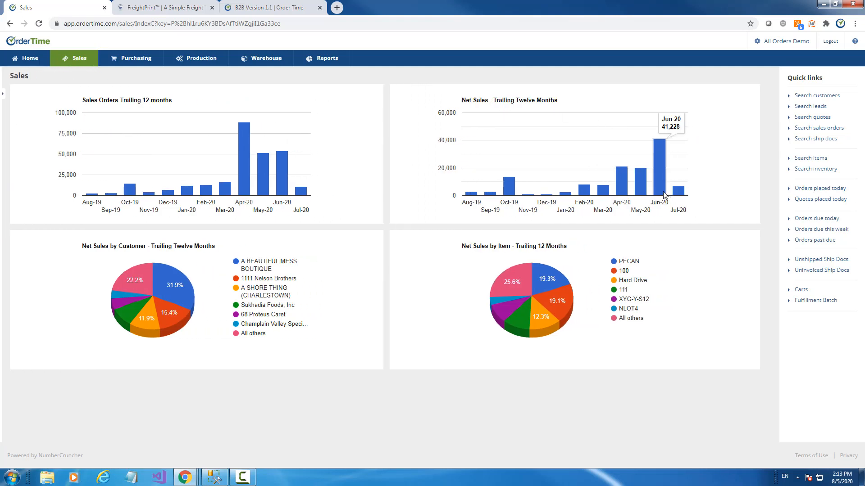
{"action": "left_click", "coordinate": [2, 97]}
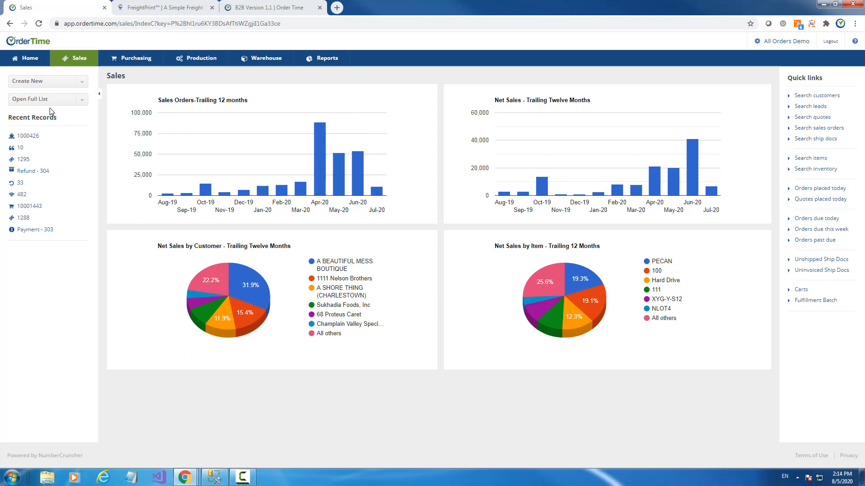
{"action": "left_click", "coordinate": [28, 58]}
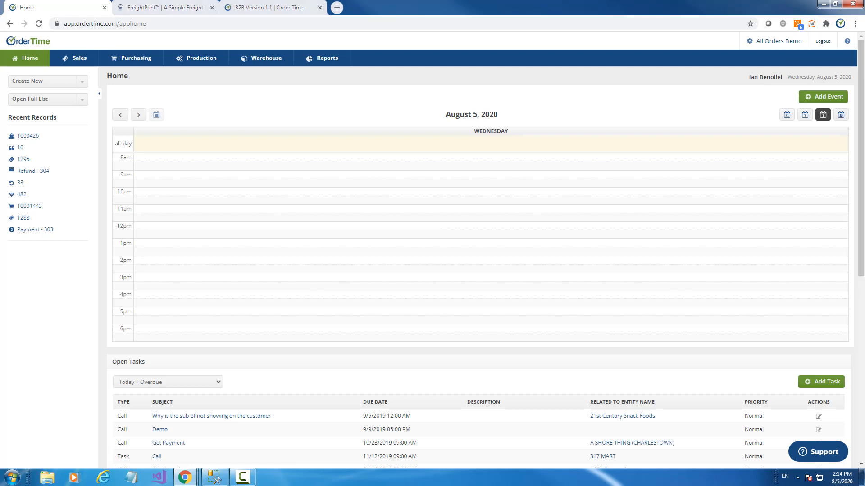
- Open sales order 1295 from the Sales Orders list, then go to the Admin page
{"action": "left_click", "coordinate": [34, 100]}
{"action": "scroll", "coordinate": [41, 144], "scroll_direction": "down", "scroll_amount": 5}
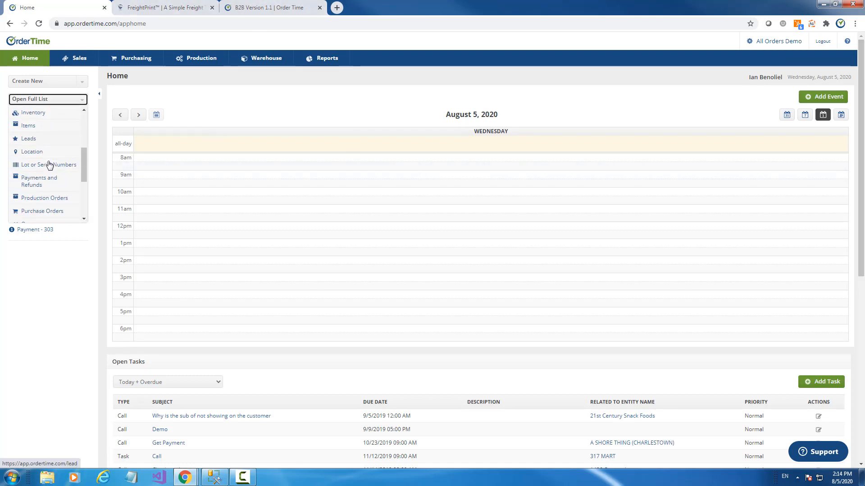
{"action": "scroll", "coordinate": [51, 169], "scroll_direction": "down", "scroll_amount": 1}
{"action": "left_click", "coordinate": [39, 187]}
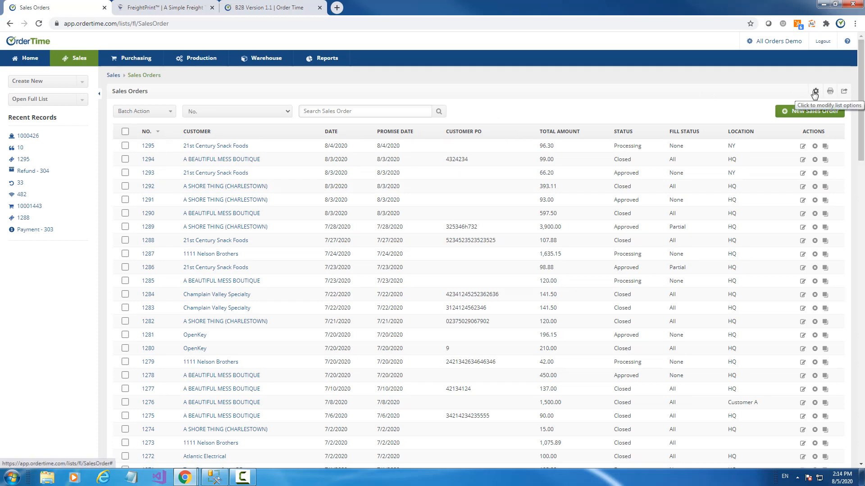
{"action": "left_click", "coordinate": [148, 147]}
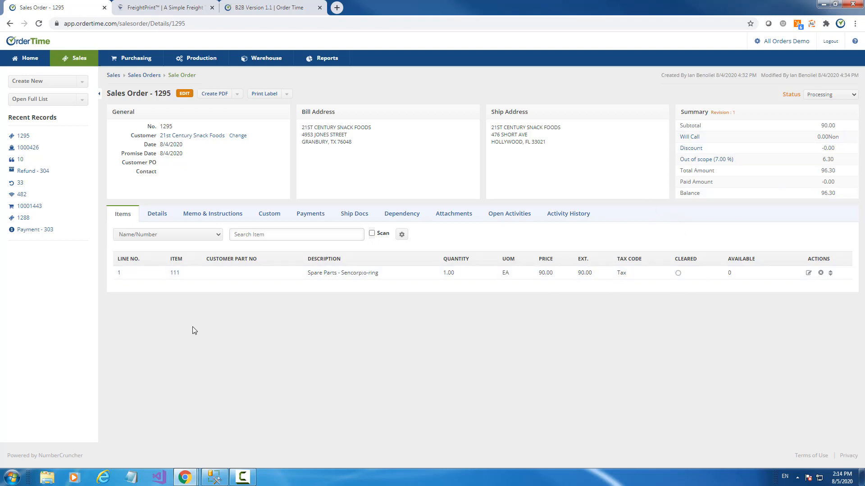
{"action": "left_click", "coordinate": [771, 43]}
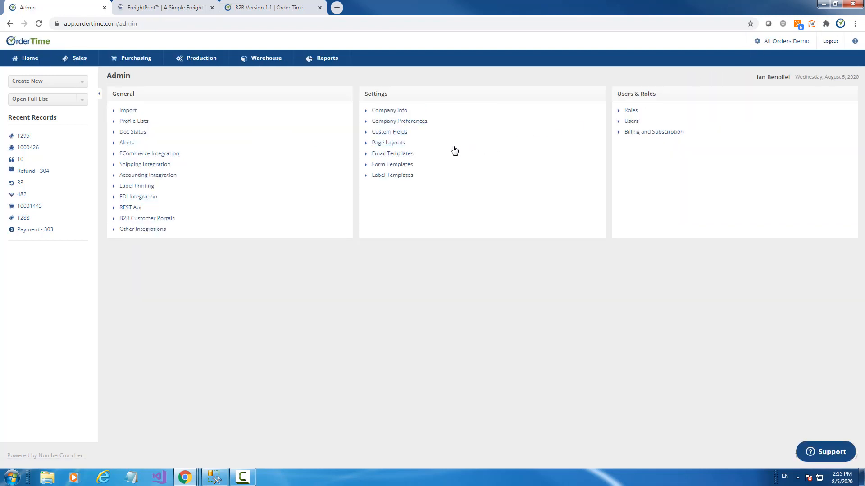
- Filter page layouts to Transactions and Details, then open the Sales Order details layout for editing
{"action": "left_click", "coordinate": [382, 145]}
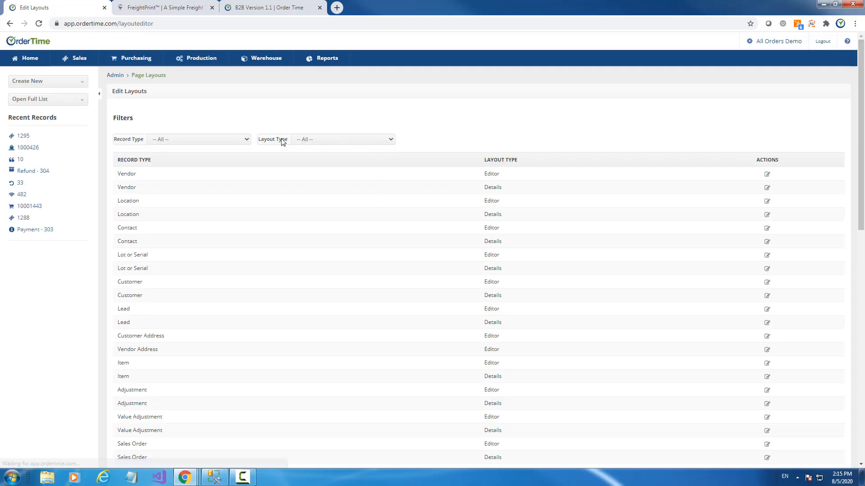
{"action": "left_click", "coordinate": [191, 141]}
{"action": "left_click", "coordinate": [169, 166]}
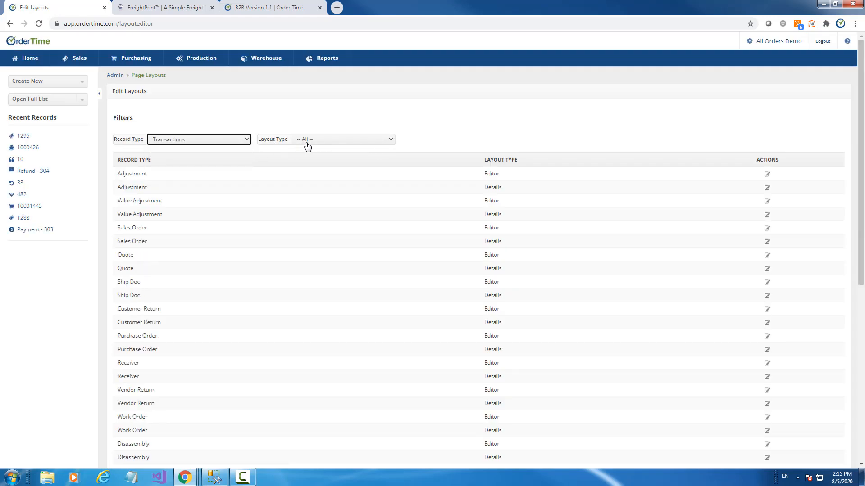
{"action": "left_click", "coordinate": [306, 141]}
{"action": "left_click", "coordinate": [310, 165]}
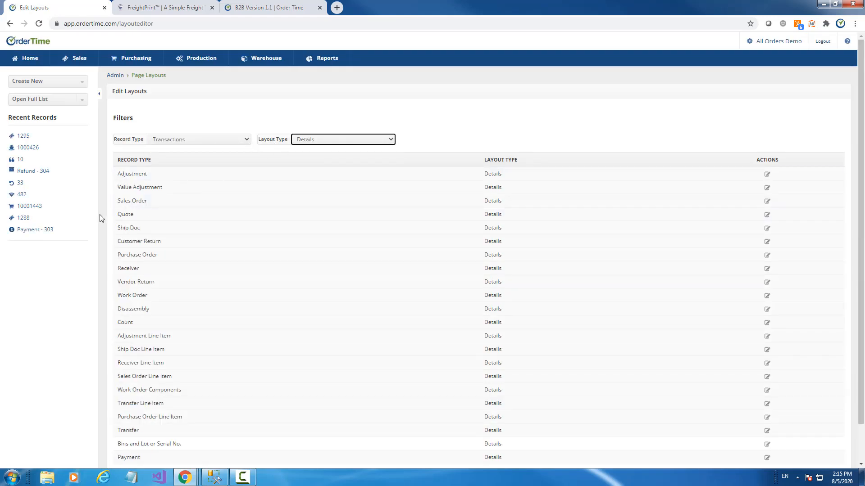
{"action": "left_click", "coordinate": [767, 202]}
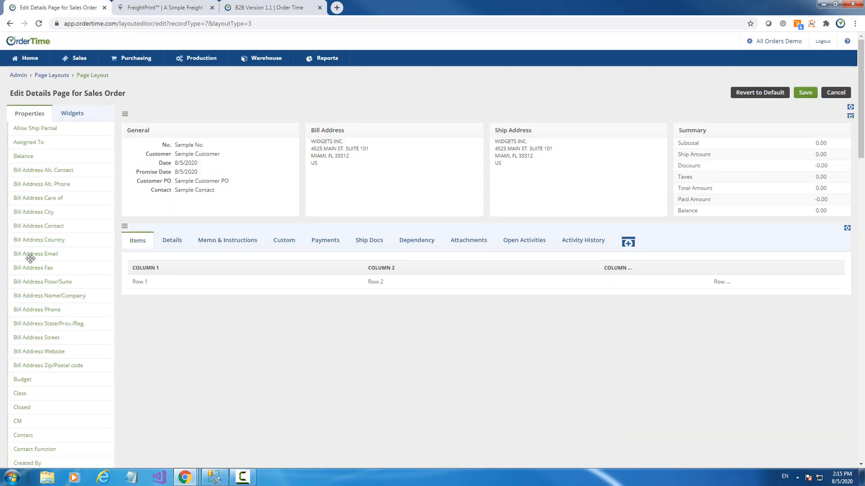
- Drag Total Margin into the Summary section, save the layout, and go back Home
{"action": "scroll", "coordinate": [36, 257], "scroll_direction": "down", "scroll_amount": 5}
{"action": "scroll", "coordinate": [62, 247], "scroll_direction": "down", "scroll_amount": 6}
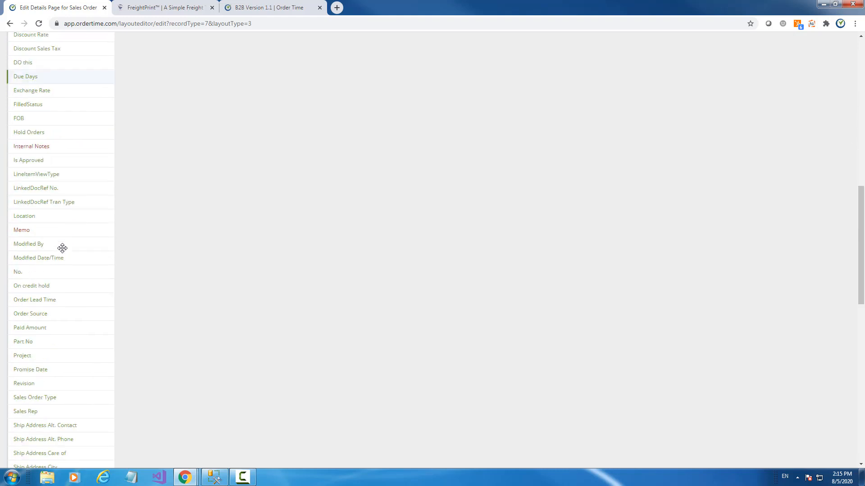
{"action": "scroll", "coordinate": [83, 333], "scroll_direction": "down", "scroll_amount": 3}
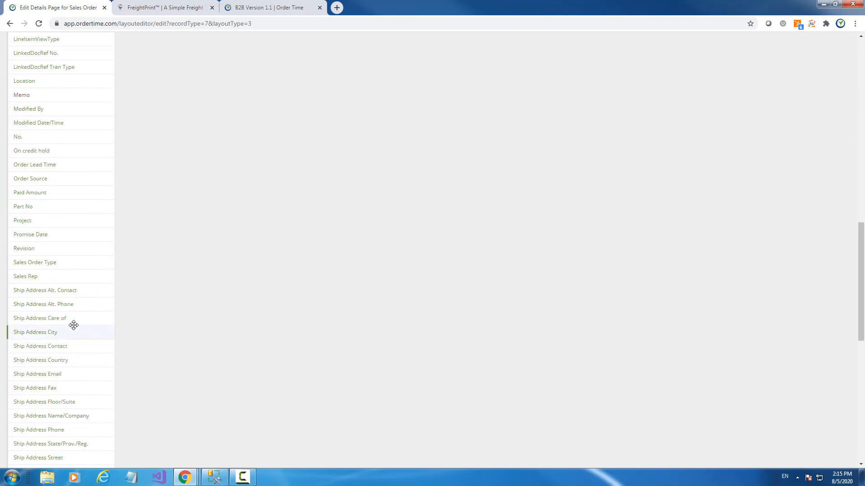
{"action": "scroll", "coordinate": [73, 325], "scroll_direction": "down", "scroll_amount": 6}
{"action": "scroll", "coordinate": [74, 293], "scroll_direction": "down", "scroll_amount": 3}
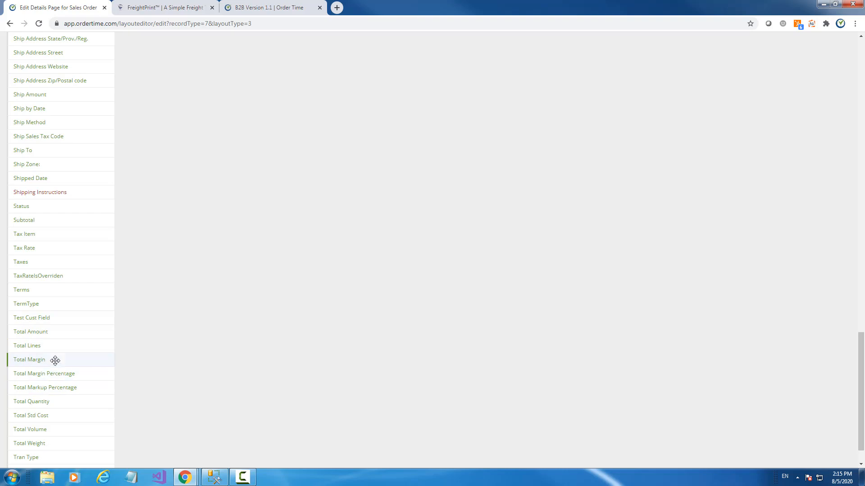
{"action": "left_click_drag", "start_coordinate": [55, 361], "coordinate": [750, 176]}
{"action": "scroll", "coordinate": [409, 229], "scroll_direction": "up", "scroll_amount": 18}
{"action": "scroll", "coordinate": [381, 234], "scroll_direction": "up", "scroll_amount": 6}
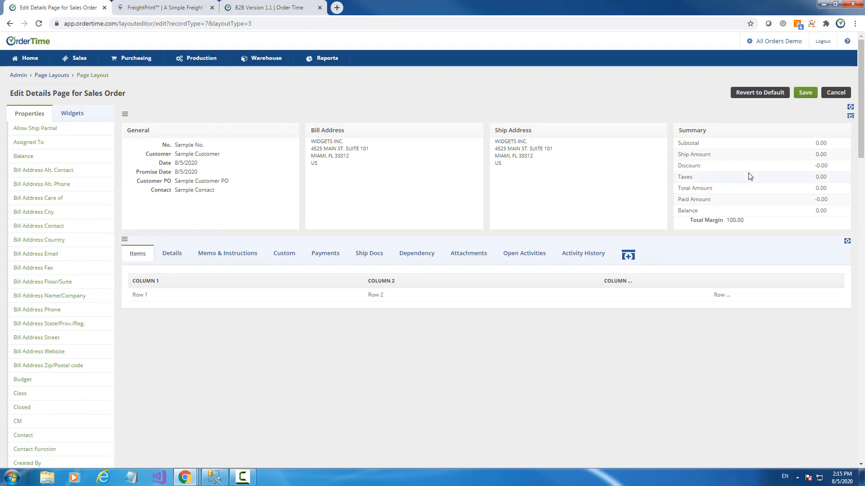
{"action": "left_click", "coordinate": [799, 94]}
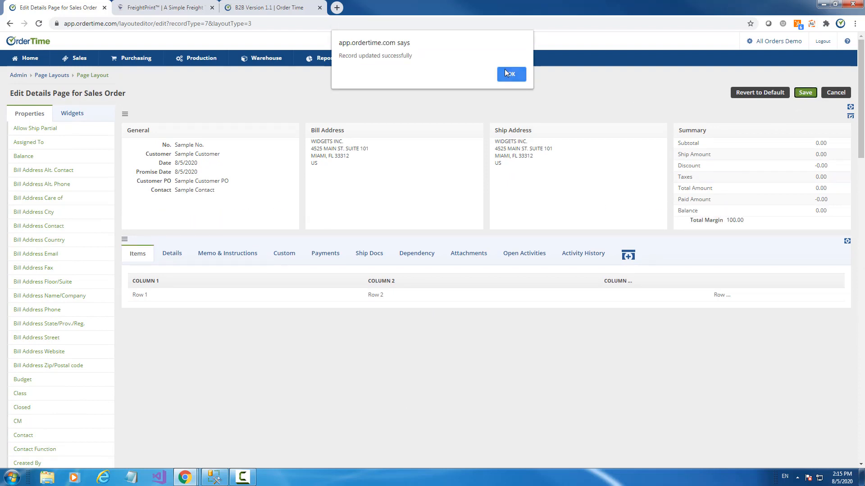
{"action": "left_click", "coordinate": [507, 74]}
{"action": "left_click", "coordinate": [18, 59]}
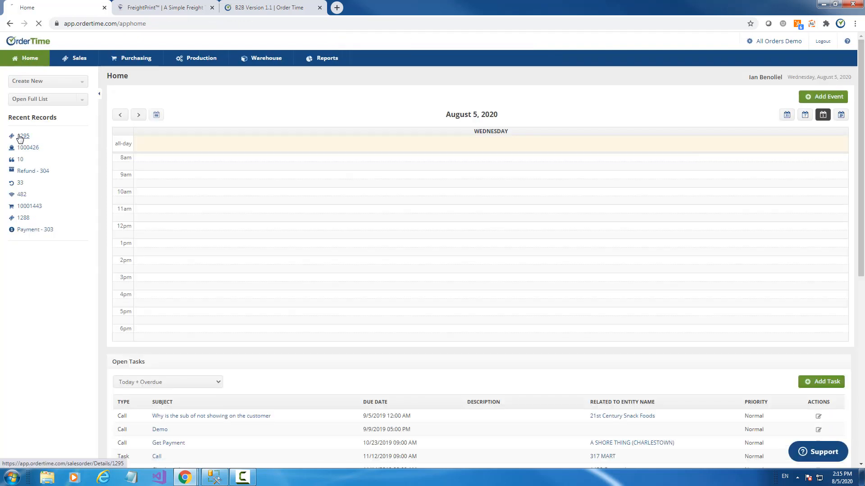
- Reopen sales order 1295 and add a Std. Cost column to its items grid
{"action": "left_click", "coordinate": [20, 136]}
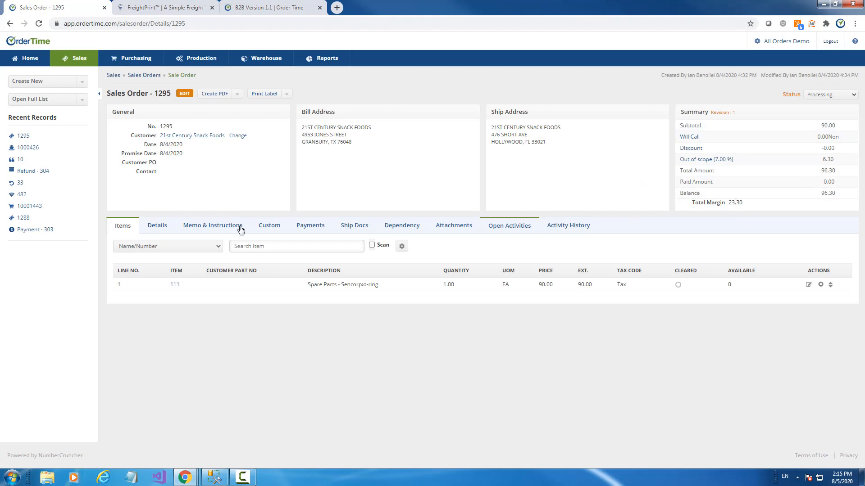
{"action": "left_click", "coordinate": [407, 253]}
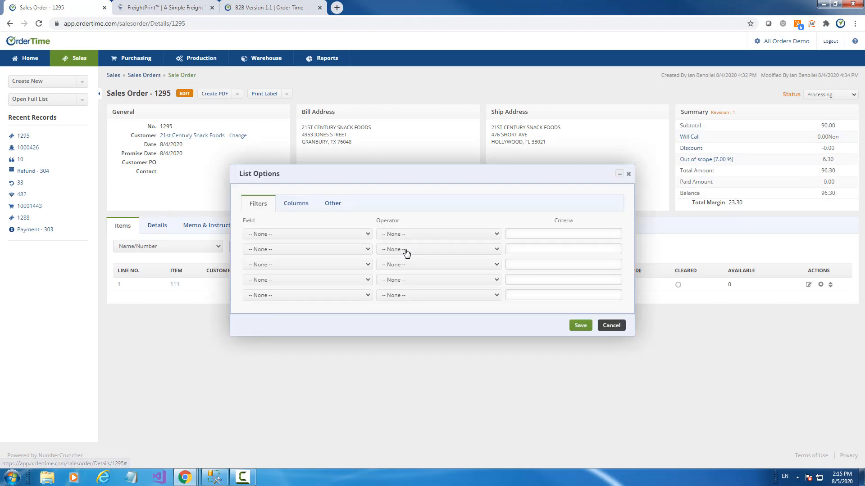
{"action": "left_click", "coordinate": [294, 203]}
{"action": "scroll", "coordinate": [315, 284], "scroll_direction": "down", "scroll_amount": 8}
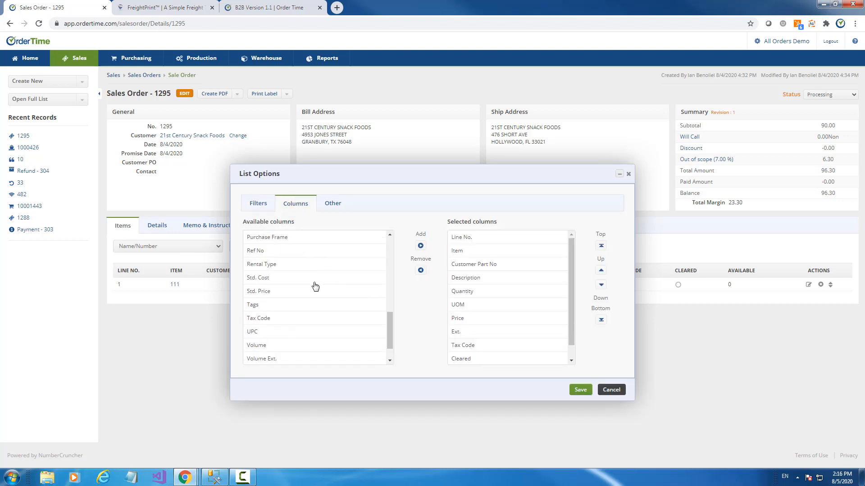
{"action": "left_click", "coordinate": [271, 278]}
{"action": "left_click", "coordinate": [421, 246]}
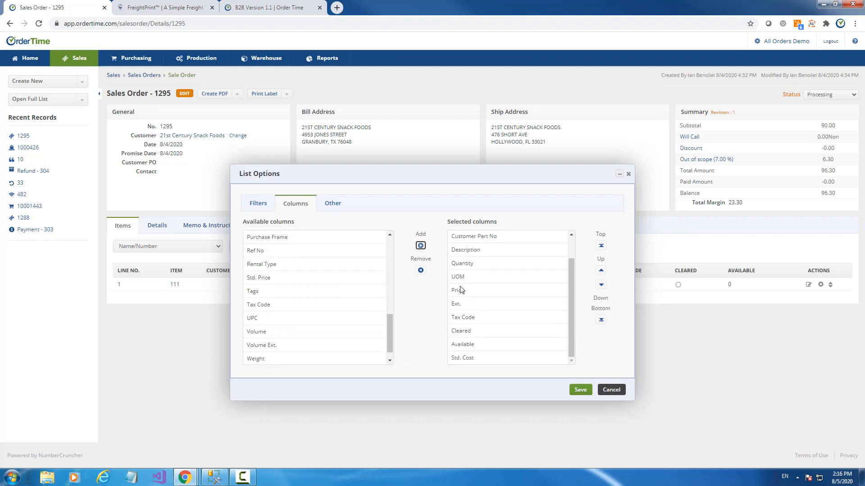
{"action": "left_click", "coordinate": [581, 390]}
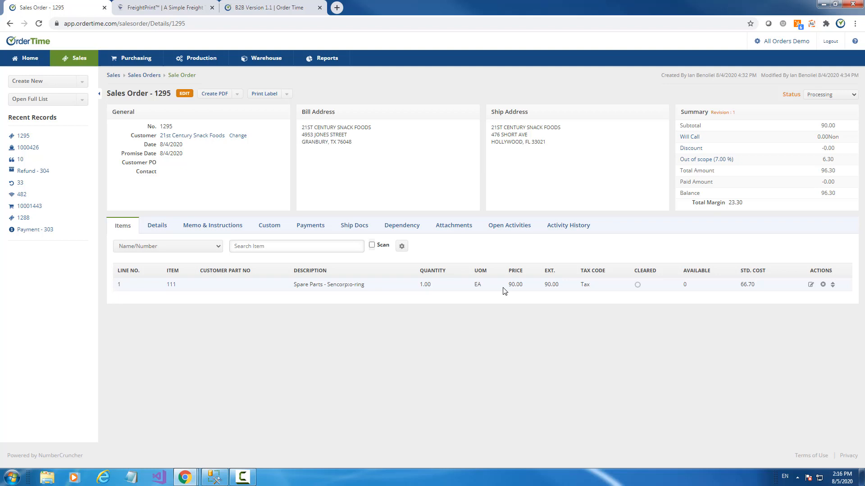
- Set order 1295's item line to quantity 2 at price 80.00, then show the B2B Version 1.1 release notes
{"action": "left_click", "coordinate": [432, 289]}
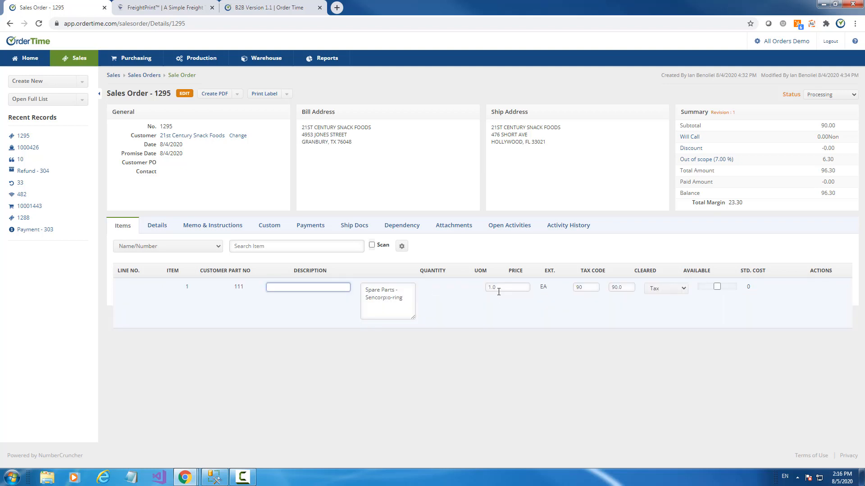
{"action": "left_click", "coordinate": [441, 428]}
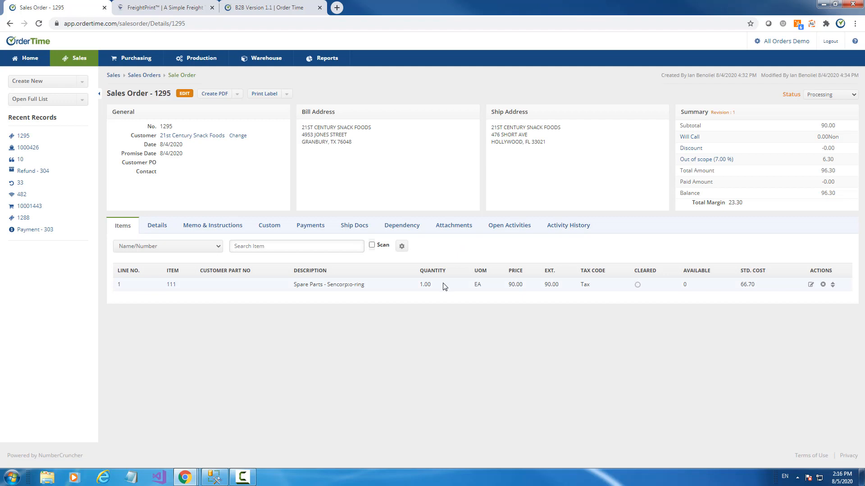
{"action": "left_click", "coordinate": [441, 285]}
{"action": "type", "text": "2"}
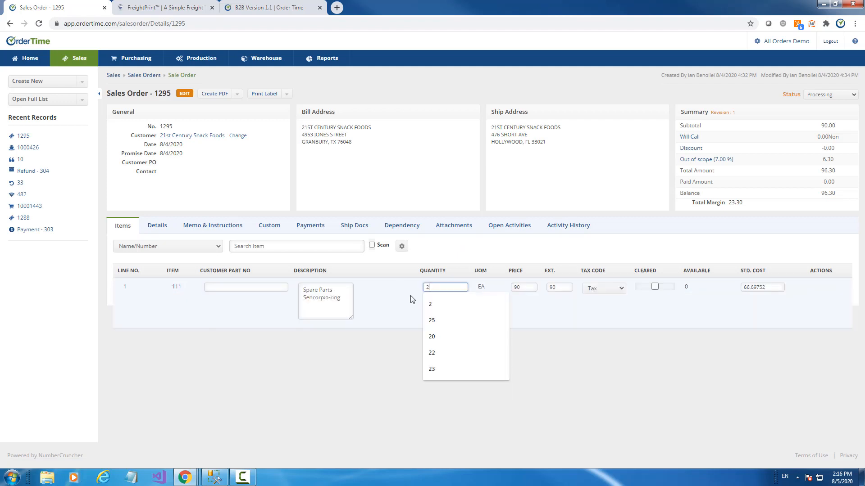
{"action": "left_click", "coordinate": [618, 401]}
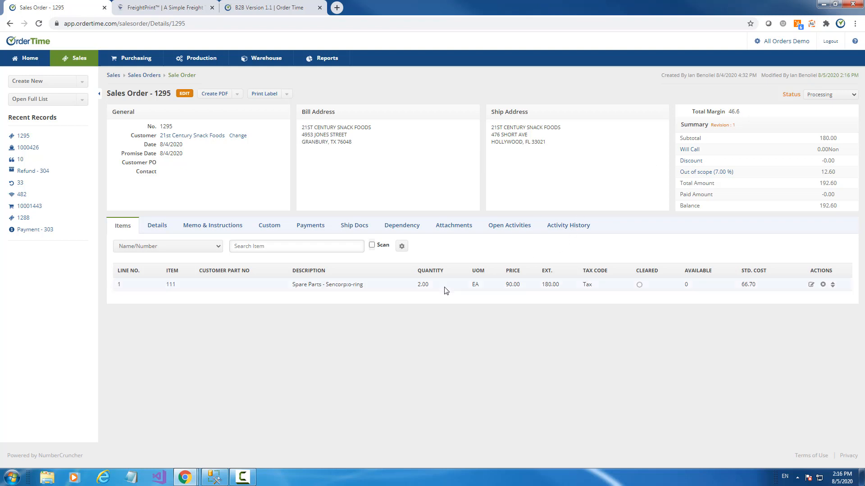
{"action": "left_click", "coordinate": [518, 286]}
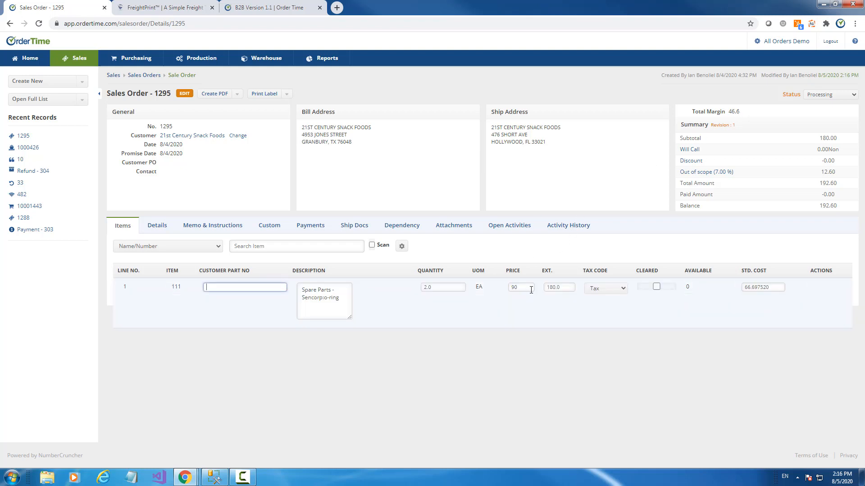
{"action": "type", "text": "80"}
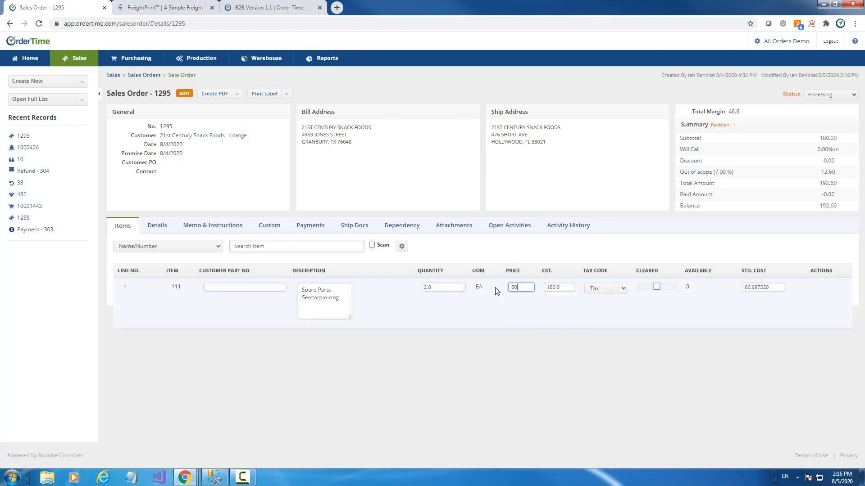
{"action": "left_click", "coordinate": [512, 390]}
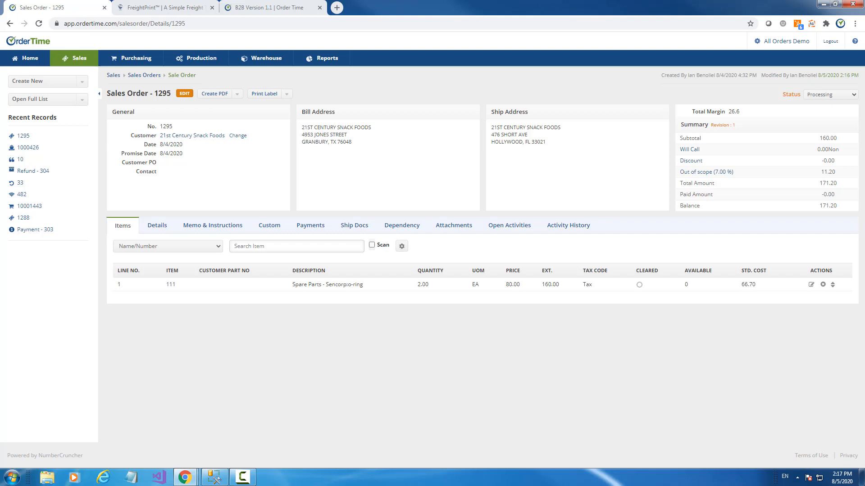
{"action": "left_click", "coordinate": [279, 6]}
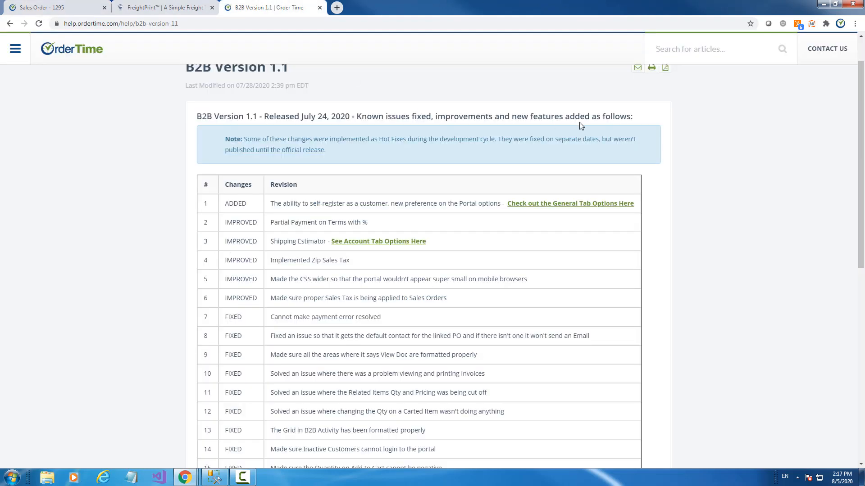
- Open the aodemo B2B portal's configuration and confirm Retail as the self-registration customer type
{"action": "scroll", "coordinate": [580, 126], "scroll_direction": "up", "scroll_amount": 1}
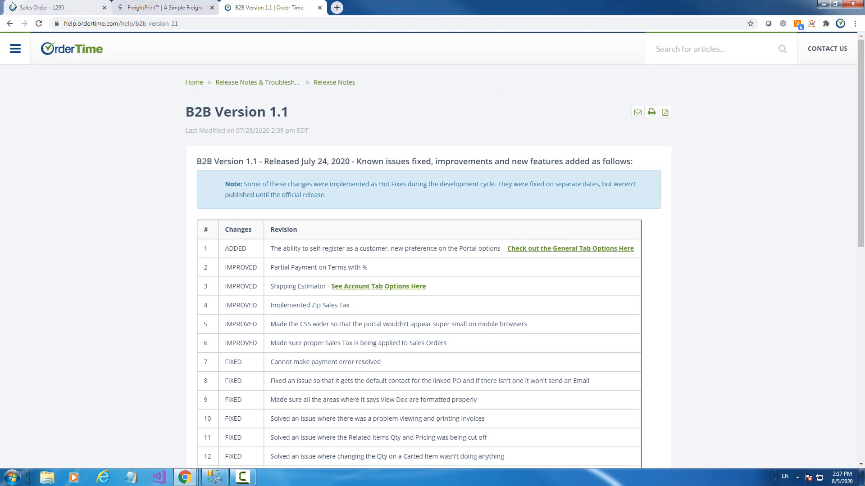
{"action": "left_click", "coordinate": [41, 11]}
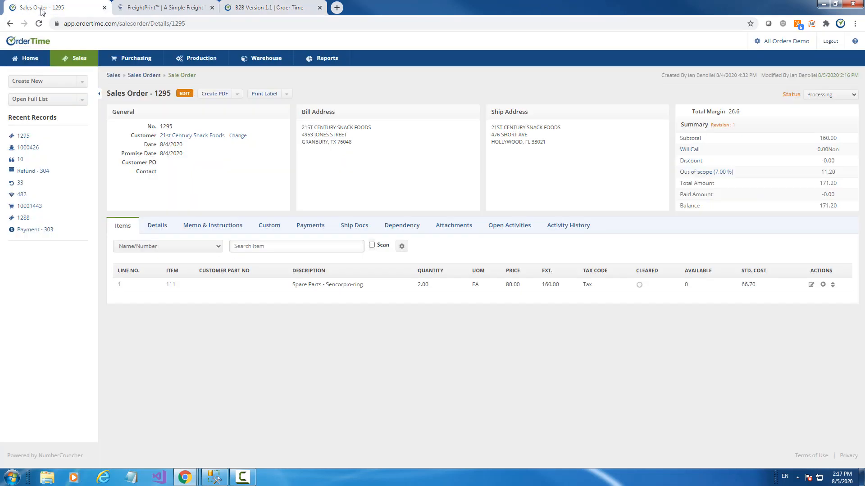
{"action": "left_click", "coordinate": [787, 41]}
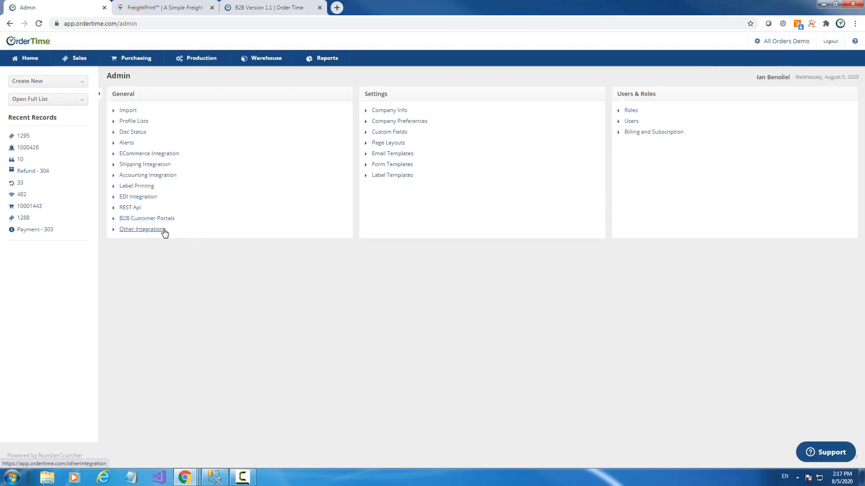
{"action": "left_click", "coordinate": [145, 220]}
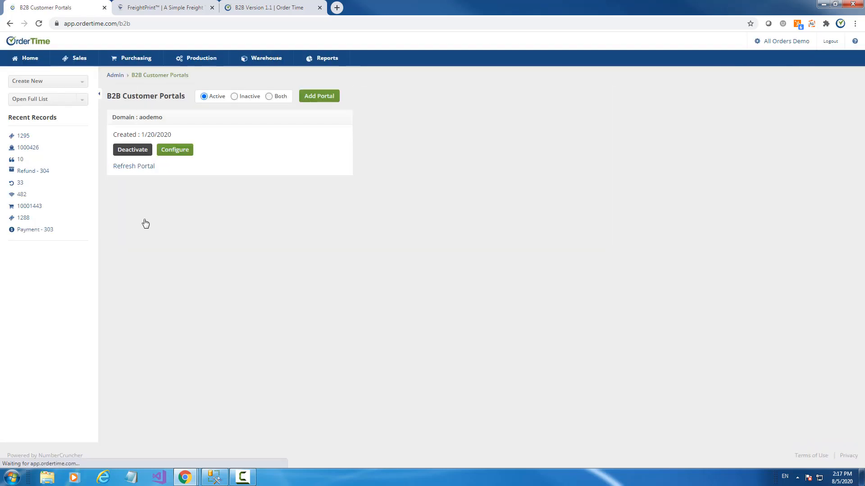
{"action": "left_click", "coordinate": [178, 152]}
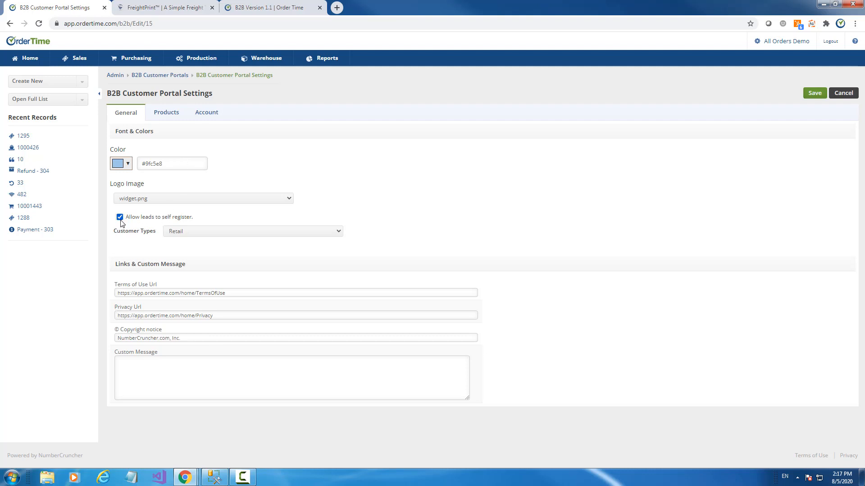
{"action": "left_click", "coordinate": [187, 231]}
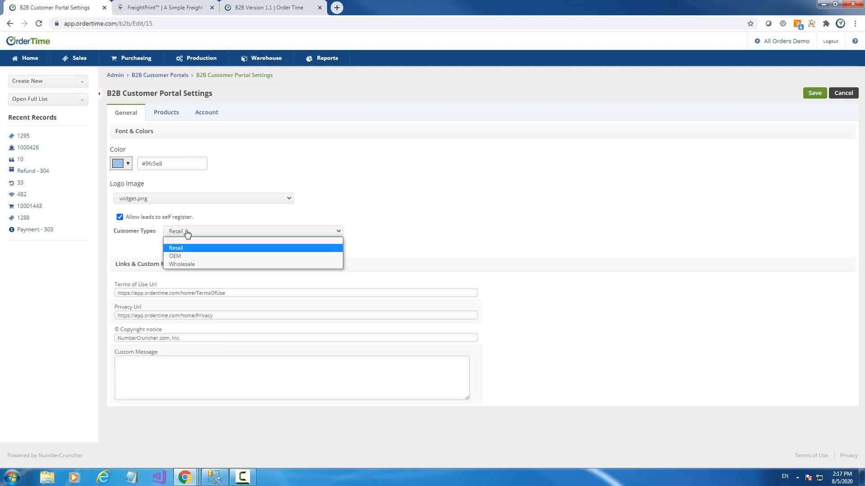
{"action": "left_click", "coordinate": [187, 232]}
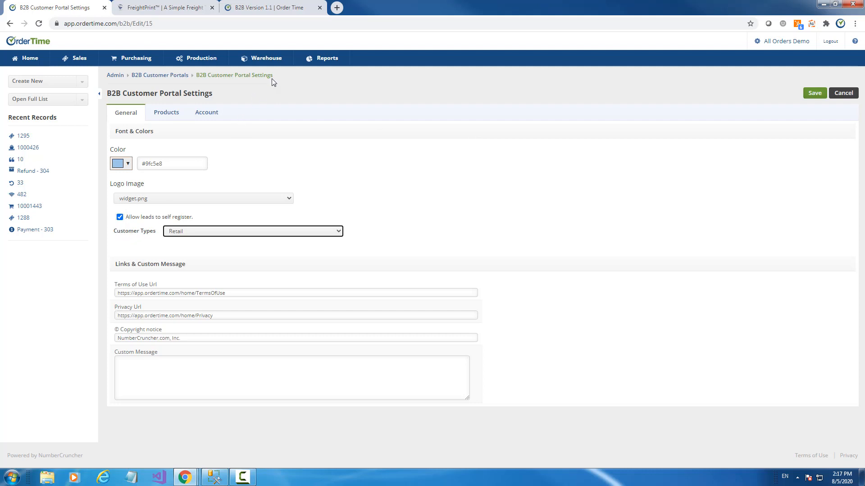
{"action": "right_click", "coordinate": [786, 41]}
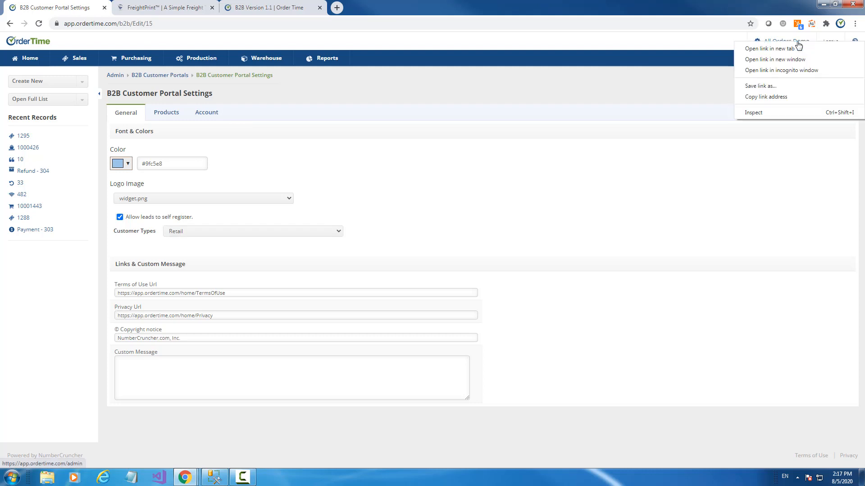
- Open the admin area in a new tab and load the OEM customer type from Profile Lists
{"action": "left_click", "coordinate": [785, 49]}
{"action": "left_click", "coordinate": [245, 8]}
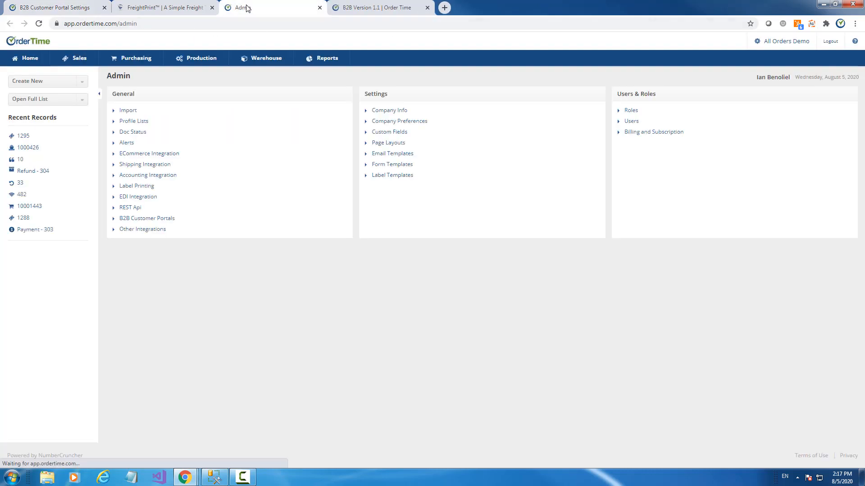
{"action": "left_click", "coordinate": [131, 122]}
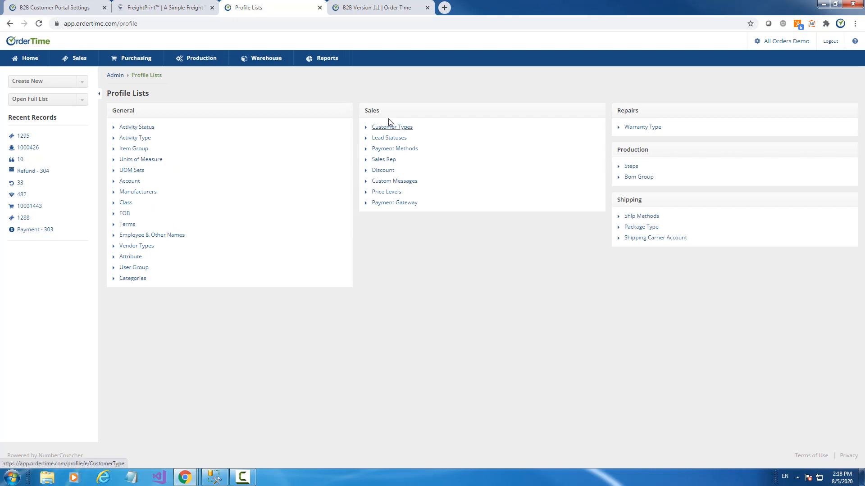
{"action": "left_click", "coordinate": [386, 130]}
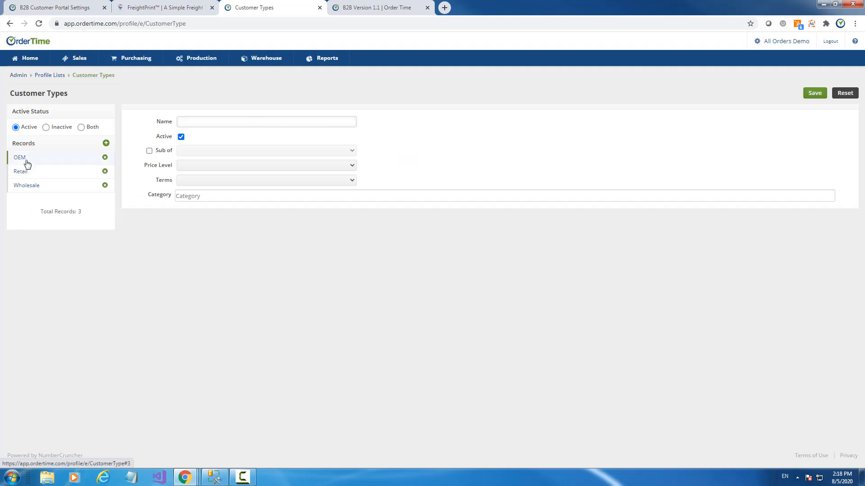
{"action": "left_click", "coordinate": [26, 162]}
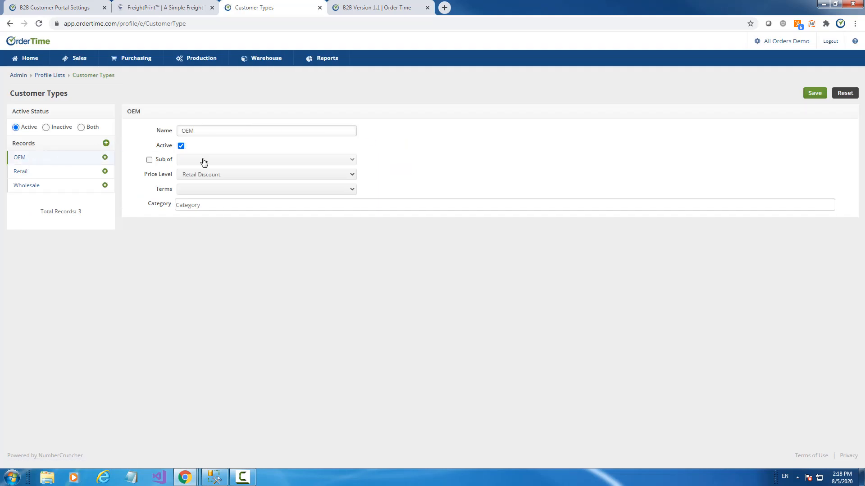
- Give the OEM customer type the Bars category and Due Now payment terms
{"action": "left_click", "coordinate": [194, 193]}
{"action": "left_click", "coordinate": [195, 193]}
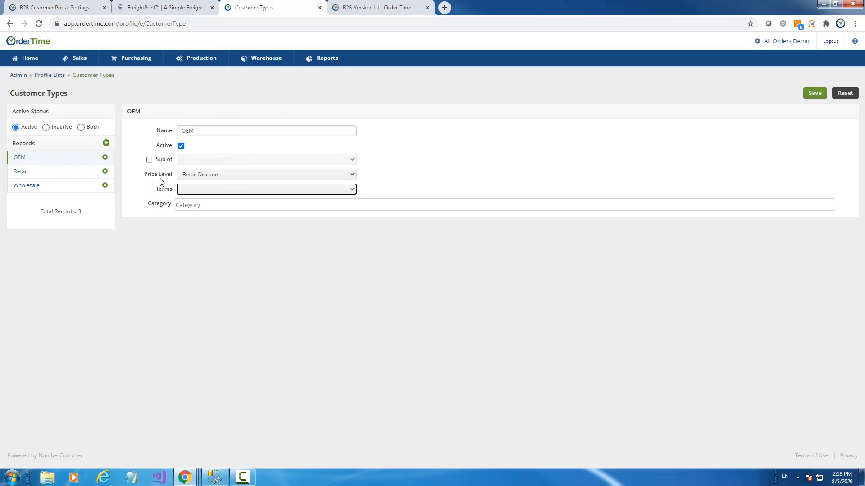
{"action": "double_click", "coordinate": [196, 130]}
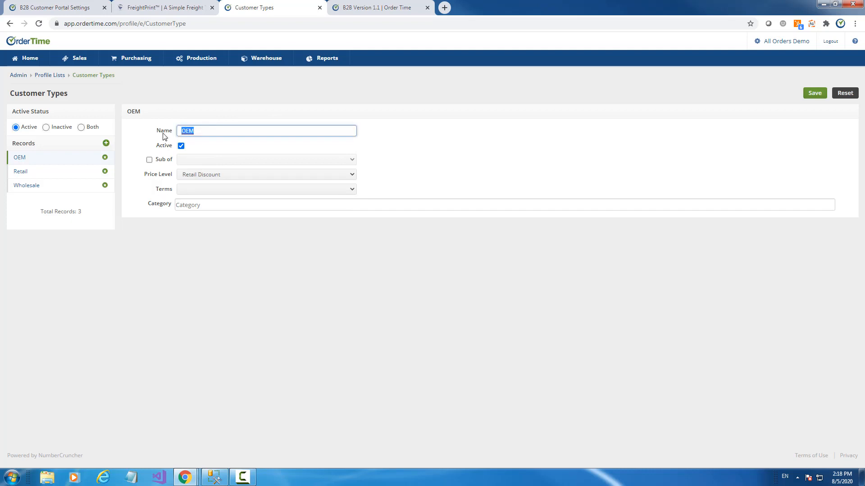
{"action": "left_click", "coordinate": [192, 194]}
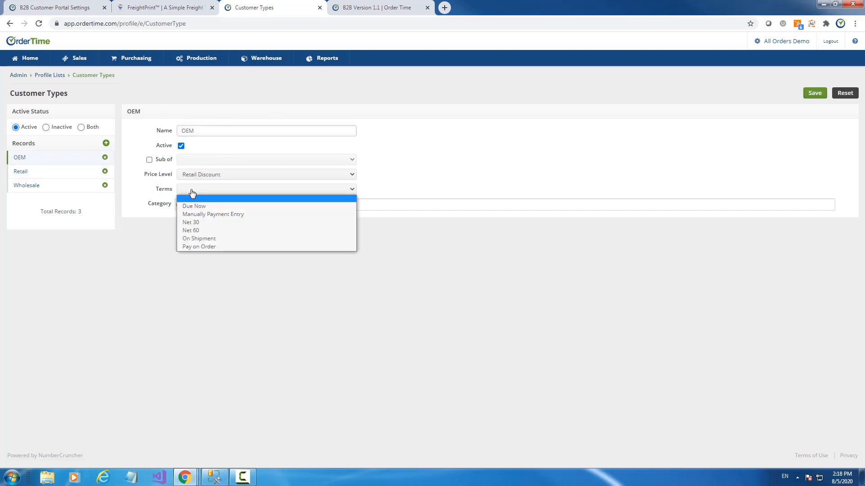
{"action": "left_click", "coordinate": [193, 197]}
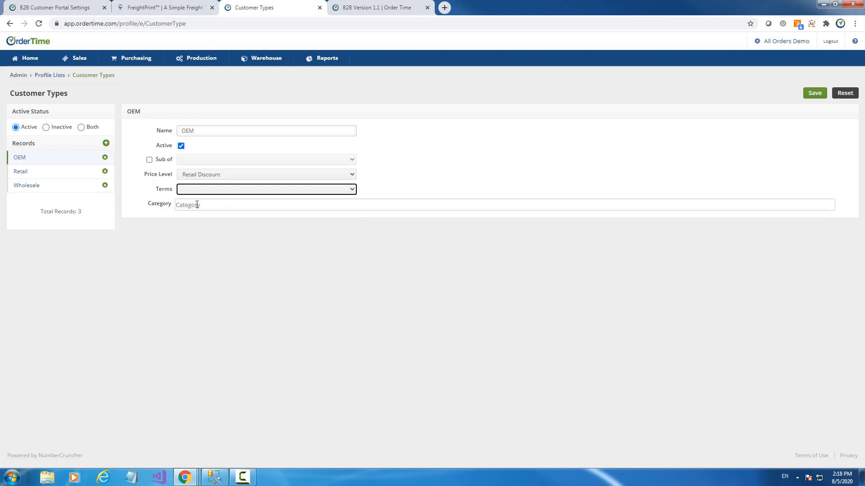
{"action": "left_click", "coordinate": [197, 205]}
{"action": "left_click", "coordinate": [190, 218]}
{"action": "left_click", "coordinate": [153, 267]}
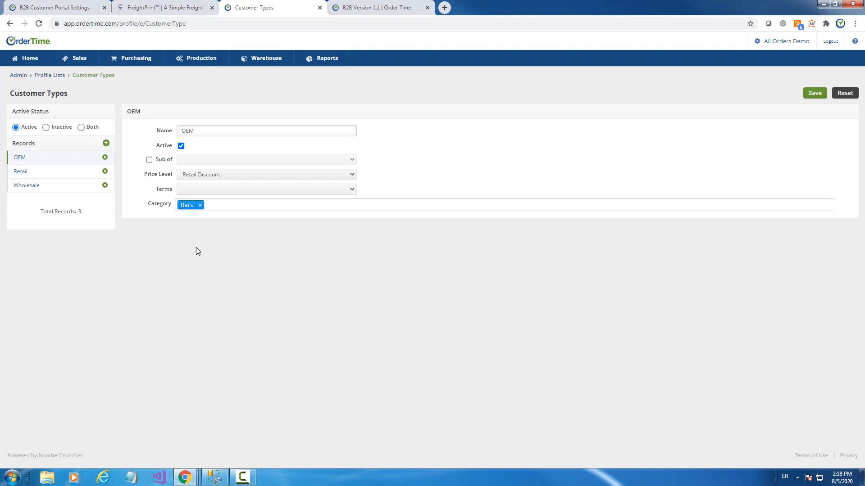
{"action": "left_click", "coordinate": [220, 192]}
{"action": "left_click", "coordinate": [202, 207]}
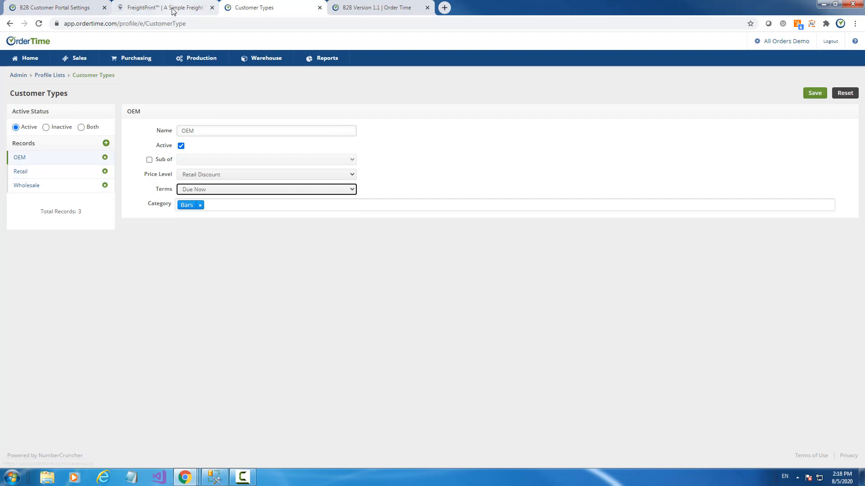
- Check that the portal's customer type remains Retail, then return to the OEM customer type
{"action": "left_click", "coordinate": [399, 10]}
{"action": "left_click", "coordinate": [72, 10]}
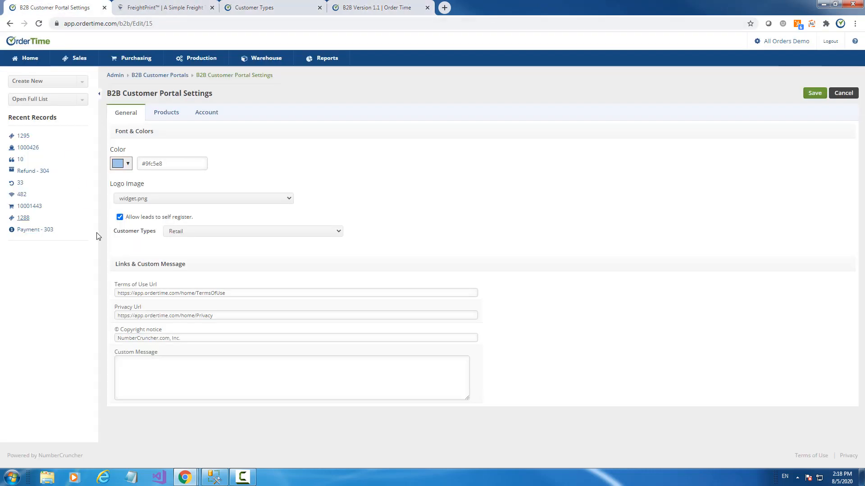
{"action": "left_click", "coordinate": [184, 233]}
{"action": "left_click", "coordinate": [183, 233]}
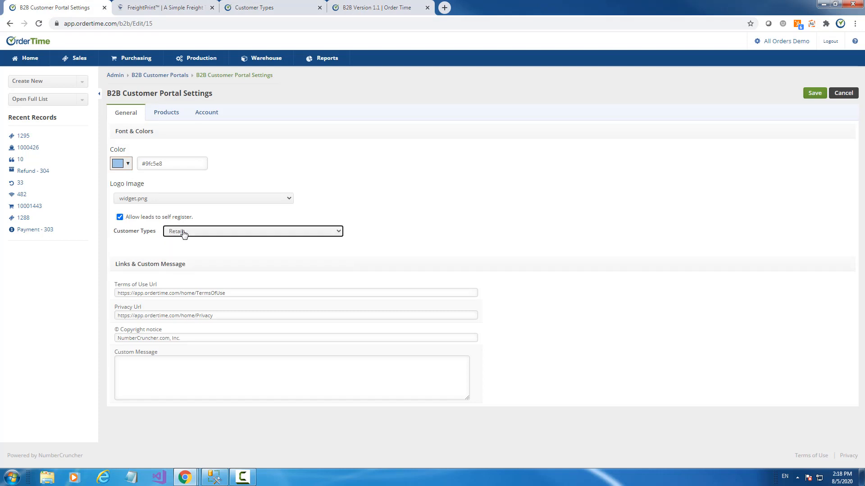
{"action": "left_click", "coordinate": [182, 233]}
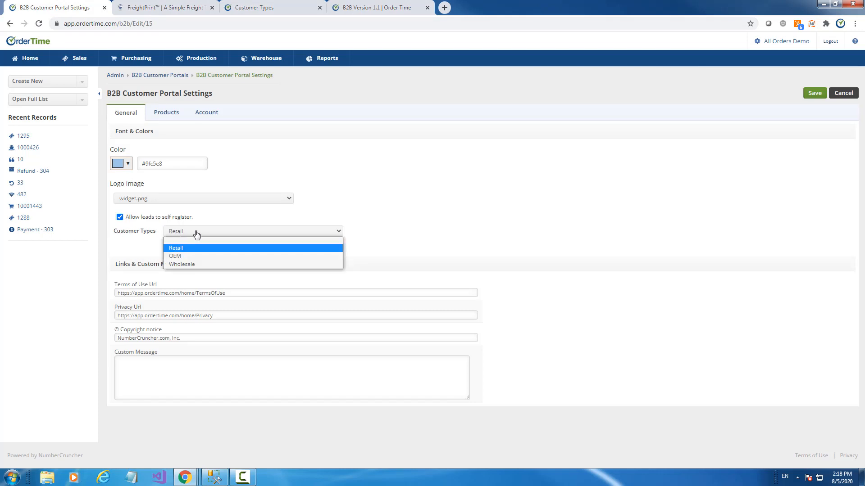
{"action": "left_click", "coordinate": [197, 234]}
{"action": "left_click", "coordinate": [252, 9]}
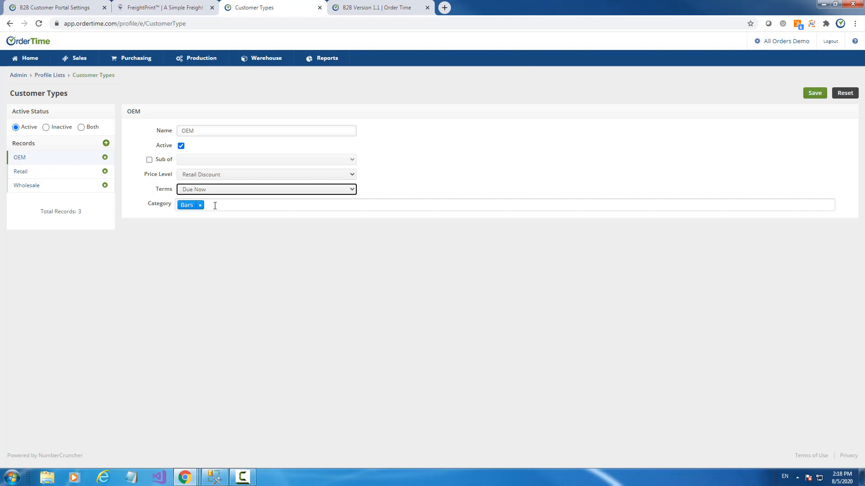
- Go to the aodemo customer portal in a new browser tab and log in
{"action": "left_click", "coordinate": [445, 8]}
{"action": "type", "text": "ao"}
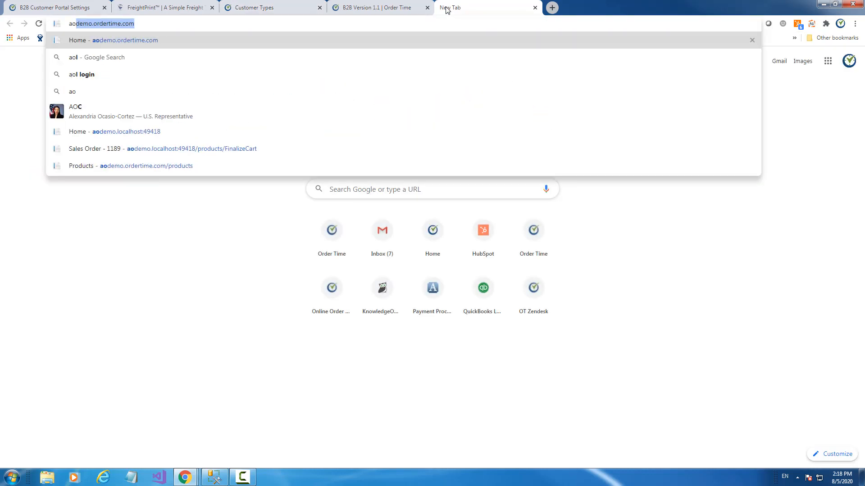
{"action": "key", "text": "Return"}
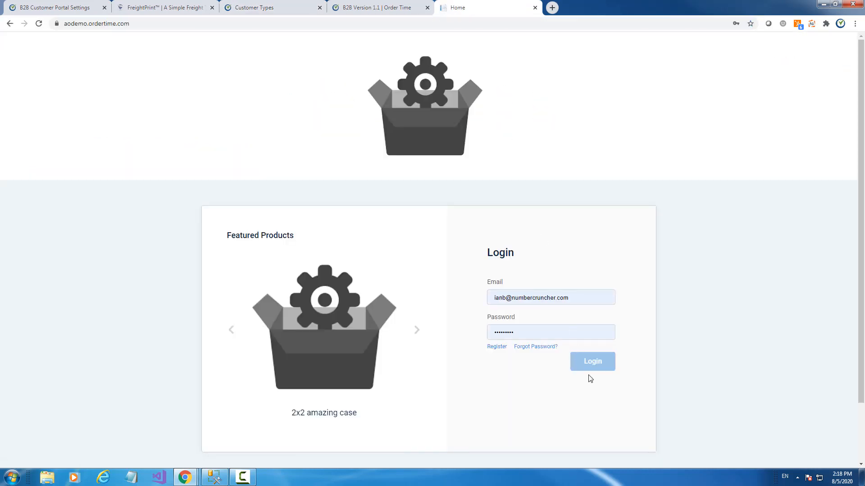
{"action": "left_click", "coordinate": [592, 369]}
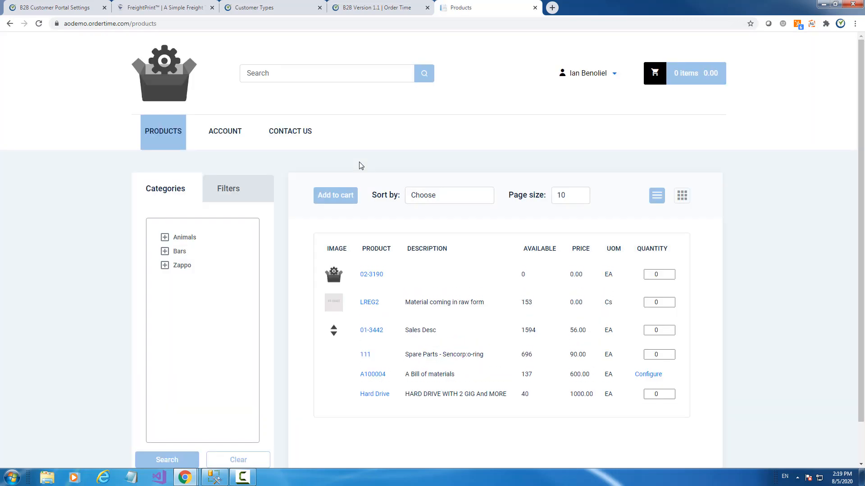
- Switch between the product Group filters and the category tree in the portal catalogue
{"action": "left_click", "coordinate": [237, 191]}
{"action": "scroll", "coordinate": [235, 215], "scroll_direction": "down", "scroll_amount": 4}
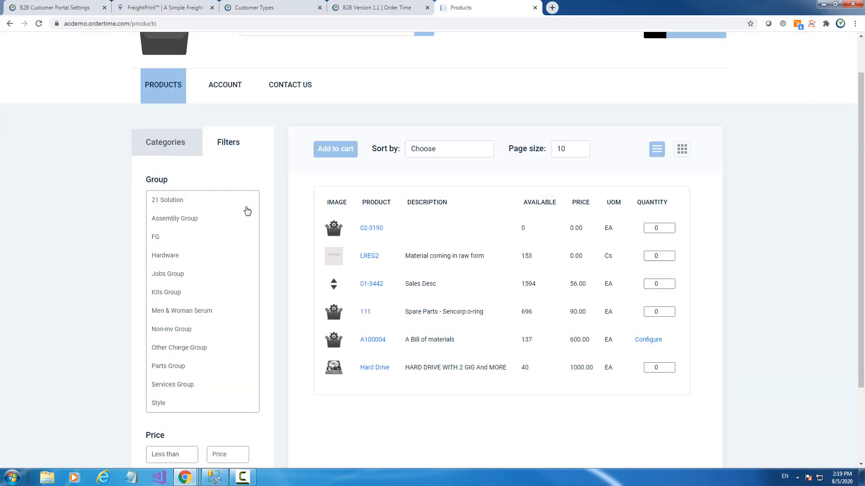
{"action": "scroll", "coordinate": [206, 102], "scroll_direction": "up", "scroll_amount": 4}
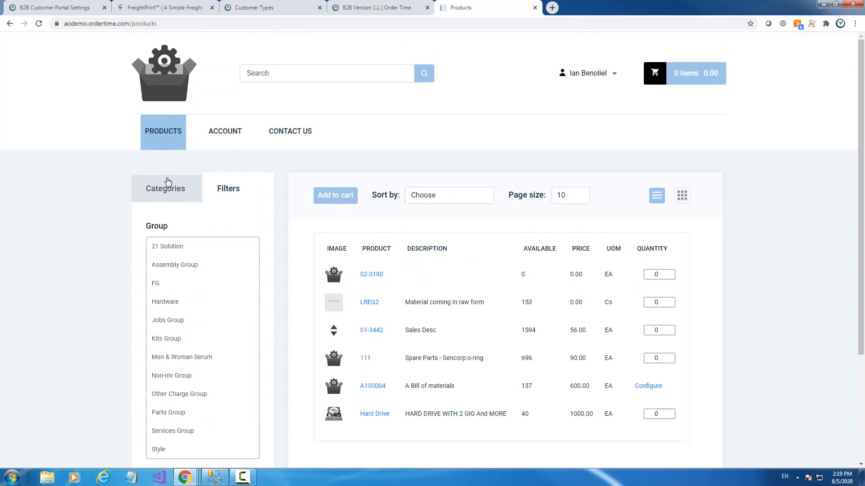
{"action": "left_click", "coordinate": [165, 188]}
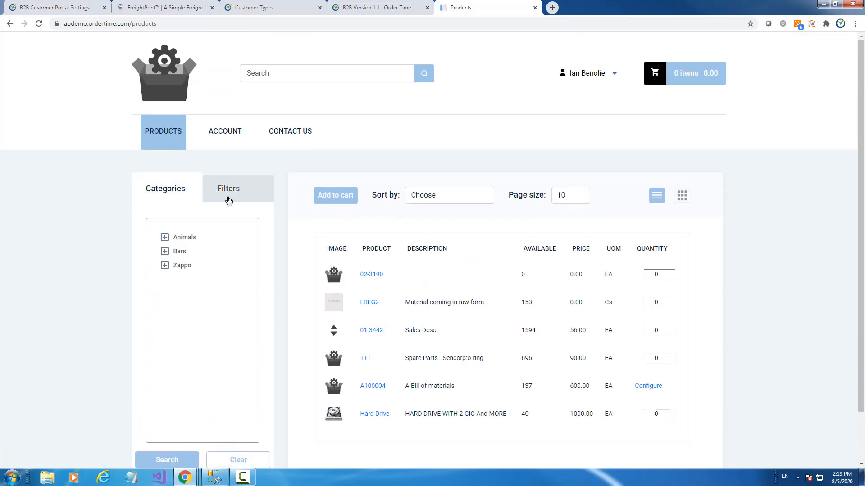
{"action": "left_click", "coordinate": [234, 199]}
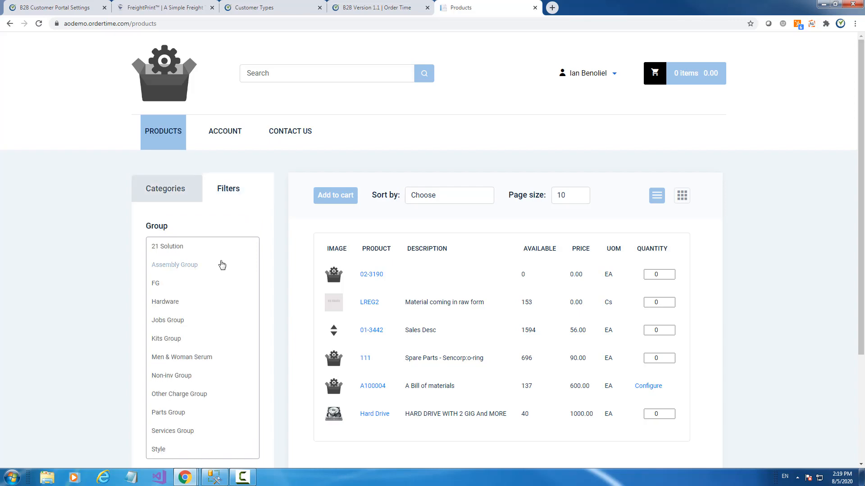
{"action": "scroll", "coordinate": [223, 265], "scroll_direction": "down", "scroll_amount": 1}
{"action": "scroll", "coordinate": [228, 263], "scroll_direction": "up", "scroll_amount": 1}
{"action": "scroll", "coordinate": [229, 230], "scroll_direction": "down", "scroll_amount": 3}
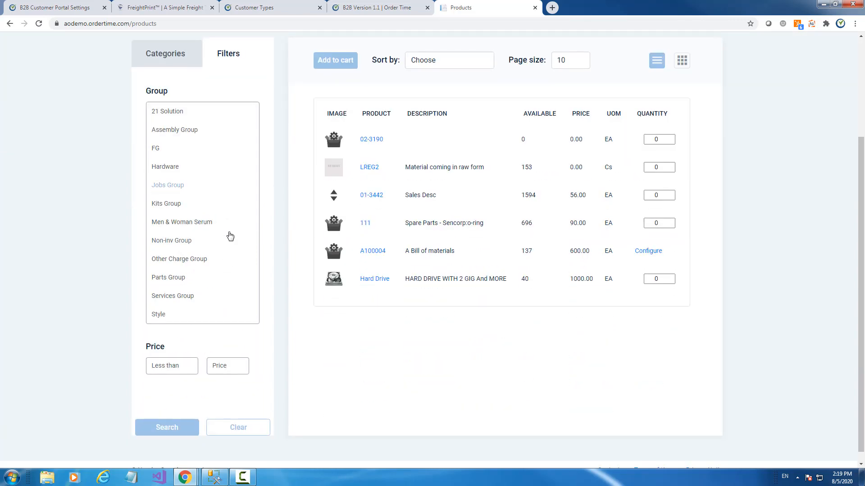
{"action": "scroll", "coordinate": [227, 234], "scroll_direction": "up", "scroll_amount": 3}
{"action": "left_click", "coordinate": [173, 199]}
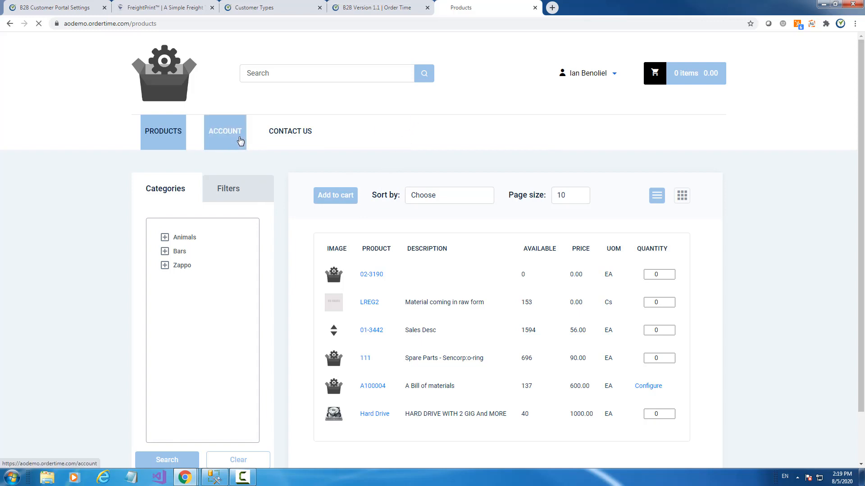
- Review the customer's account overview, go back to products, then return to Customer Types
{"action": "left_click", "coordinate": [240, 141]}
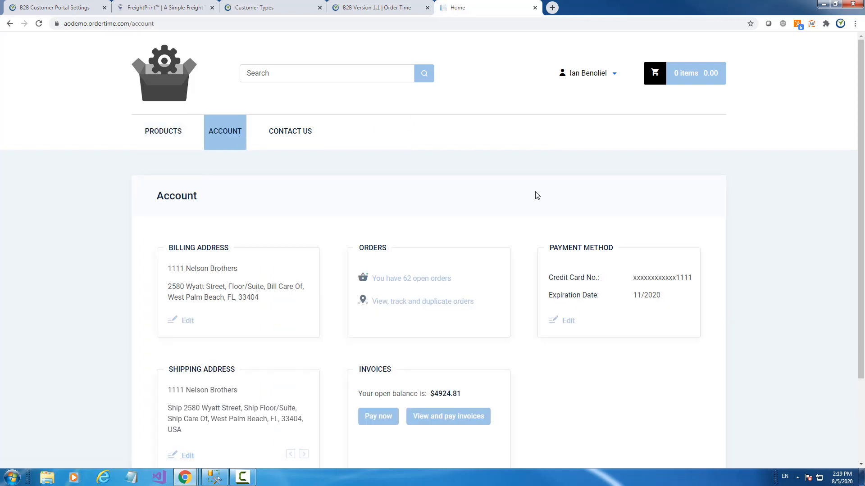
{"action": "scroll", "coordinate": [536, 193], "scroll_direction": "down", "scroll_amount": 3}
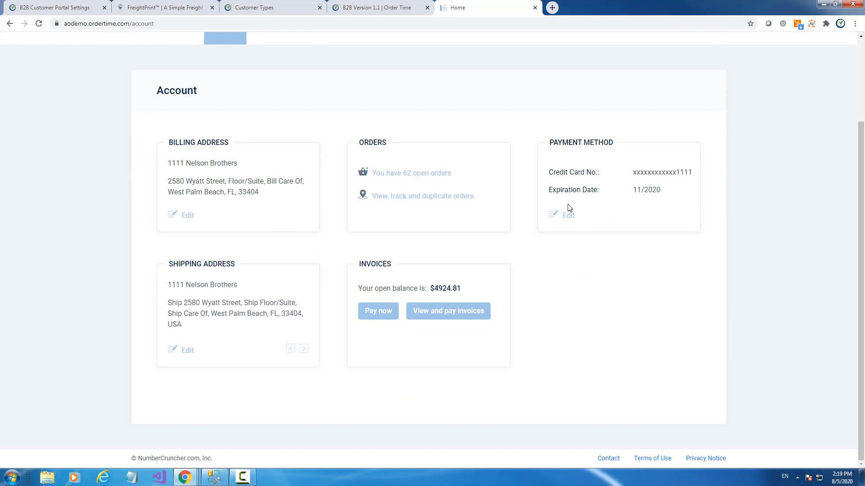
{"action": "scroll", "coordinate": [570, 208], "scroll_direction": "up", "scroll_amount": 3}
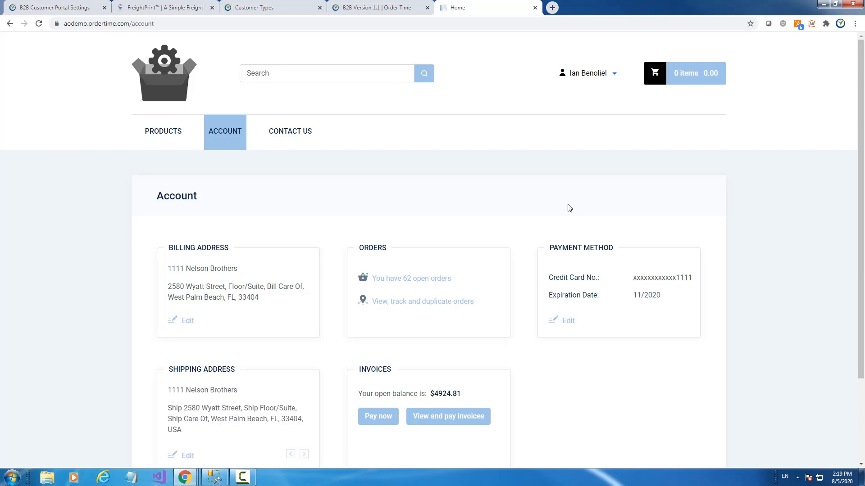
{"action": "left_click", "coordinate": [161, 136]}
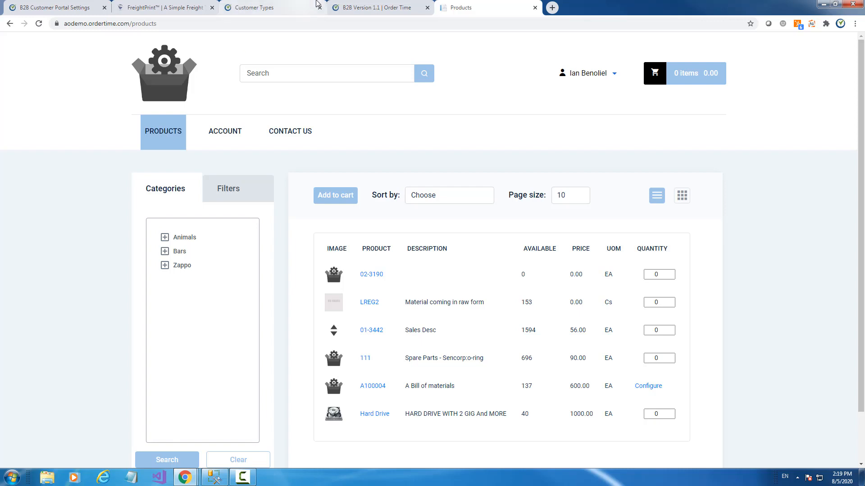
{"action": "left_click", "coordinate": [285, 12]}
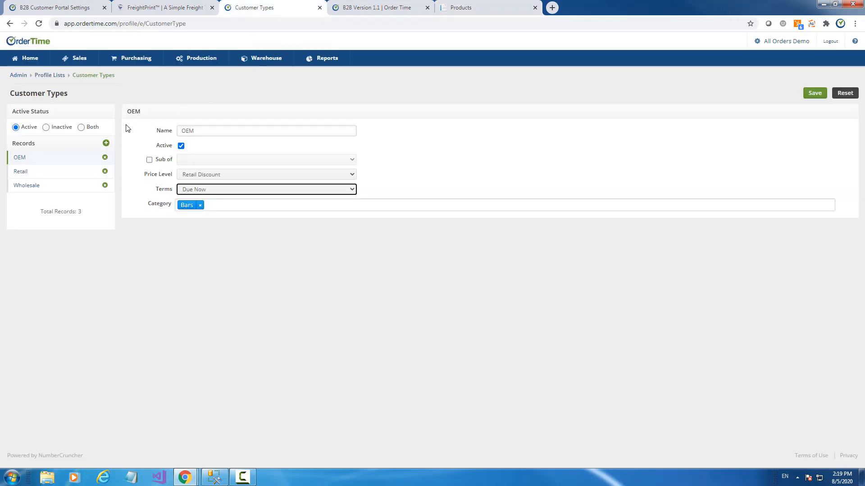
- Show the portal's Account settings and toggle customer payments off and back on
{"action": "left_click", "coordinate": [54, 8]}
{"action": "left_click", "coordinate": [171, 113]}
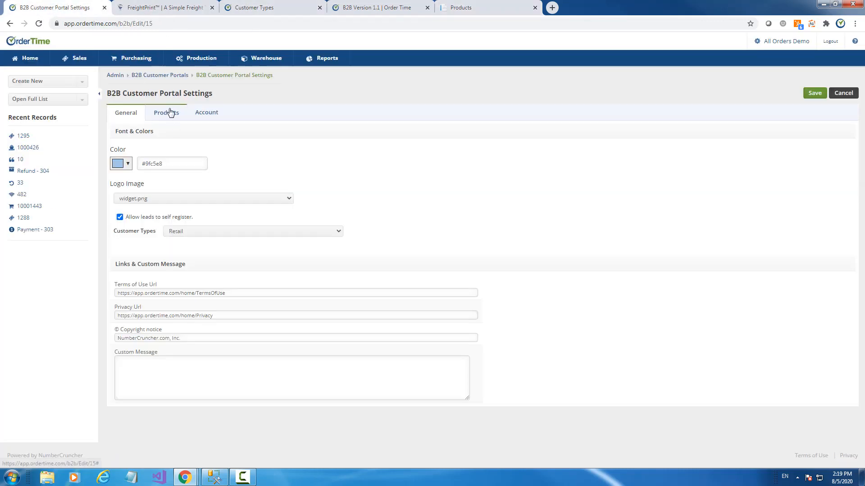
{"action": "left_click", "coordinate": [202, 114]}
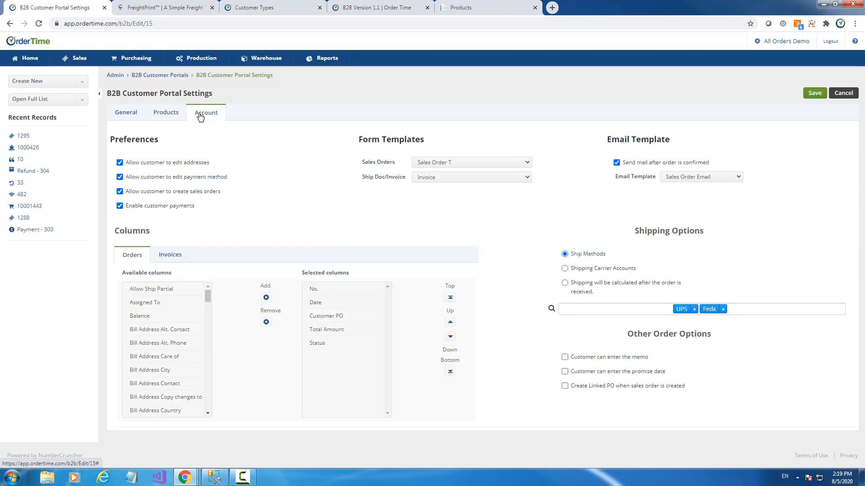
{"action": "left_click", "coordinate": [120, 207]}
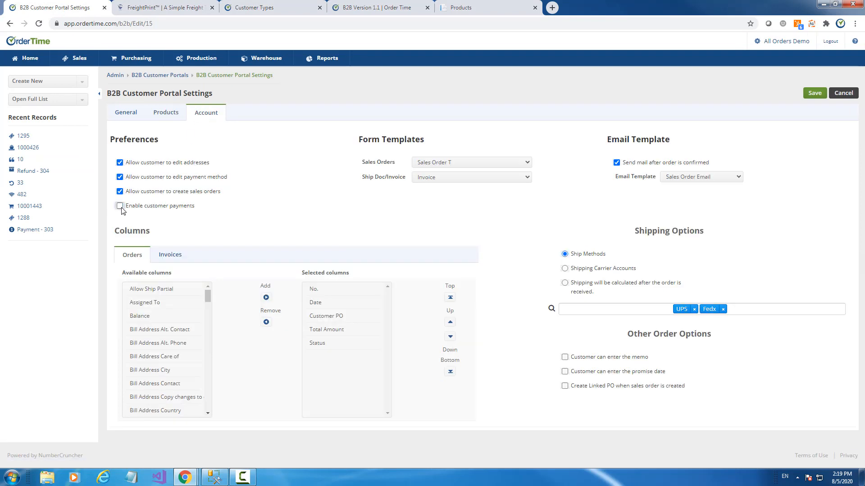
{"action": "left_click", "coordinate": [120, 207]}
- Toggle the memo and promise date order options on and off, leaving both off
{"action": "left_click", "coordinate": [566, 359]}
{"action": "left_click", "coordinate": [565, 358]}
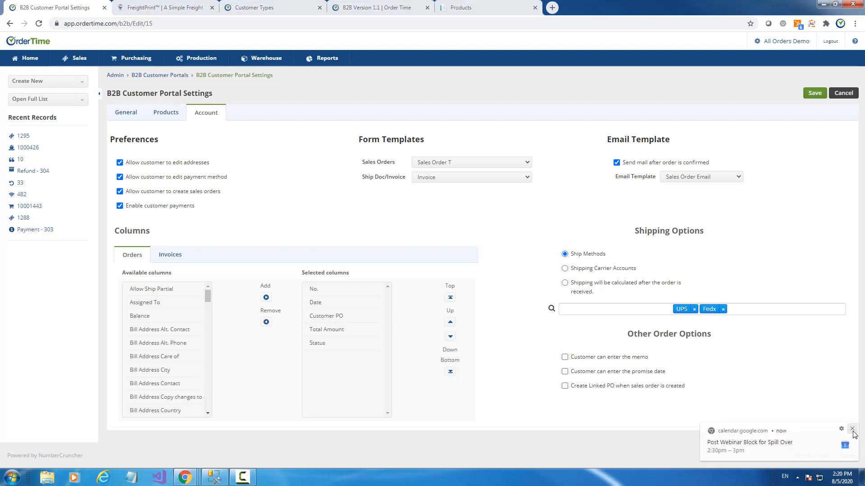
{"action": "left_click", "coordinate": [852, 431]}
{"action": "left_click", "coordinate": [565, 358]}
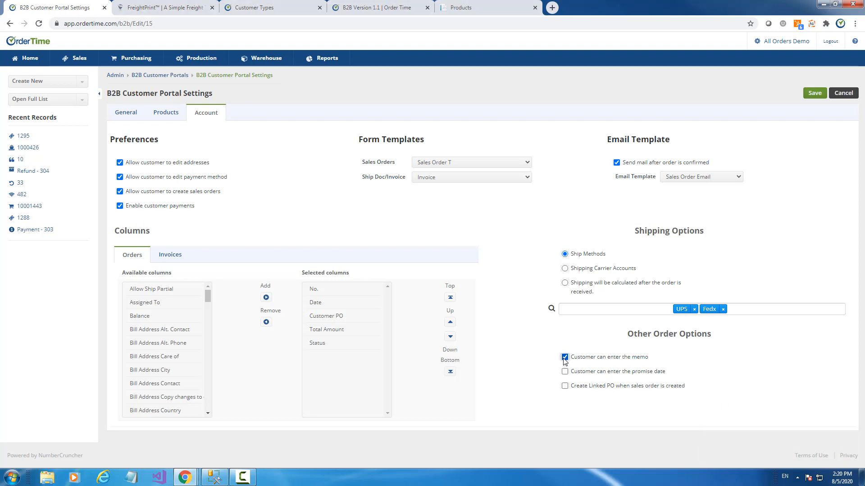
{"action": "left_click", "coordinate": [565, 359]}
{"action": "left_click", "coordinate": [565, 372]}
{"action": "left_click", "coordinate": [565, 357]}
{"action": "left_click", "coordinate": [566, 372]}
{"action": "left_click", "coordinate": [566, 358]}
- Toggle linked PO creation for portal sales orders, leaving it off
{"action": "left_click", "coordinate": [565, 386]}
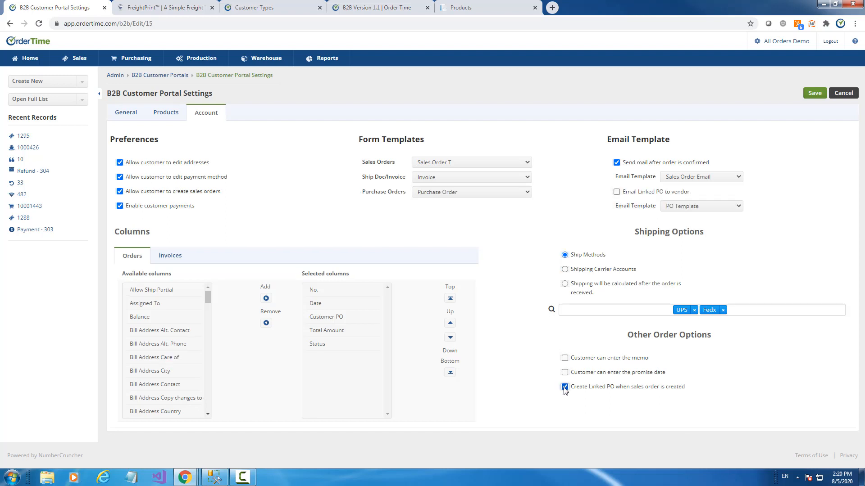
{"action": "left_click", "coordinate": [565, 386]}
{"action": "left_click", "coordinate": [564, 386]}
{"action": "left_click", "coordinate": [565, 387]}
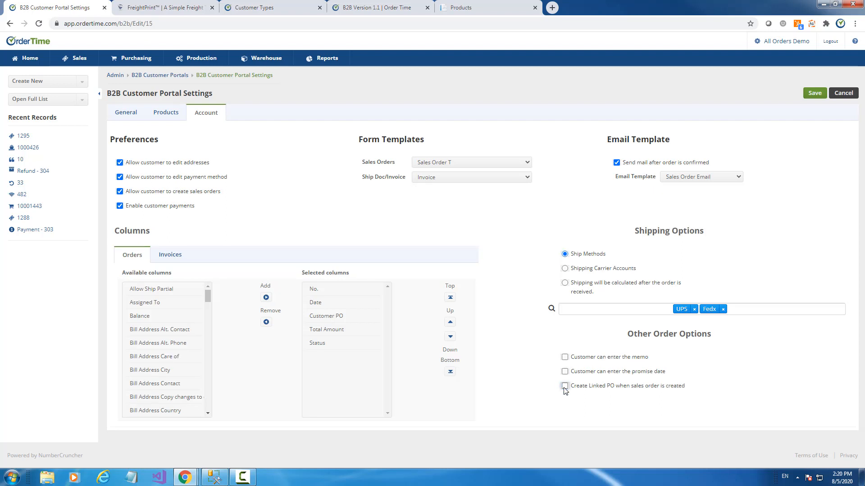
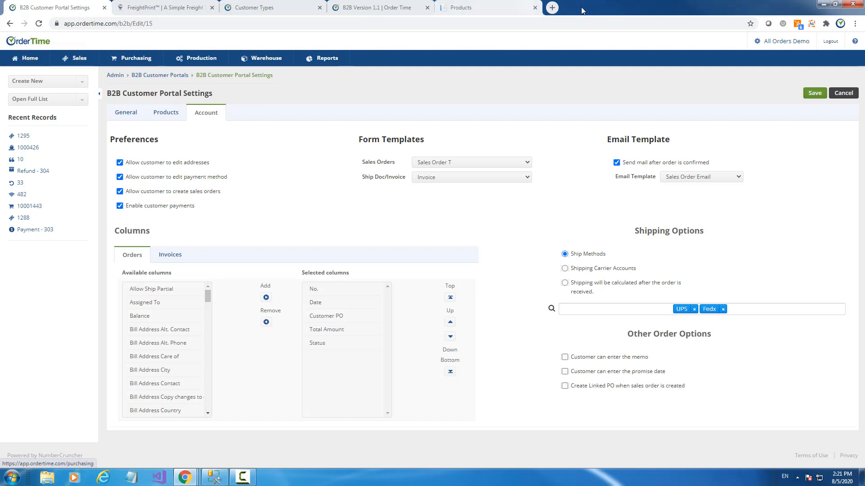
- From Admin > Company Preferences > Mobile, open the Order Time WH App Store listing
{"action": "left_click", "coordinate": [552, 7]}
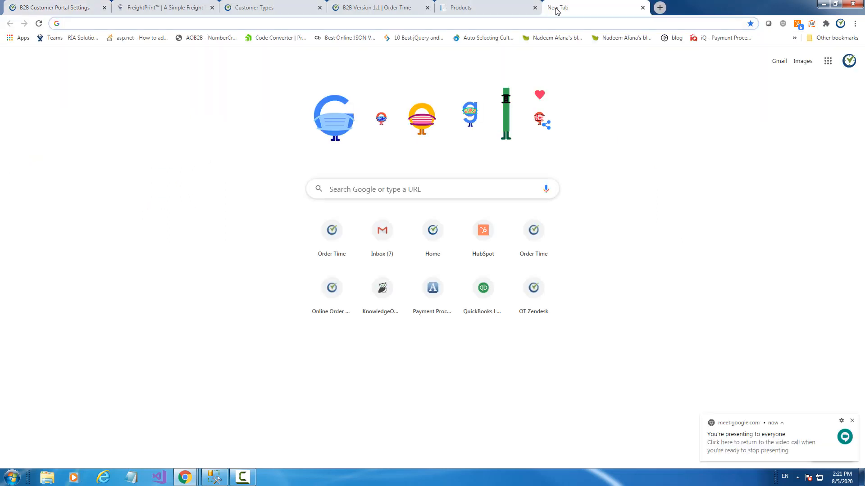
{"action": "left_click", "coordinate": [72, 7]}
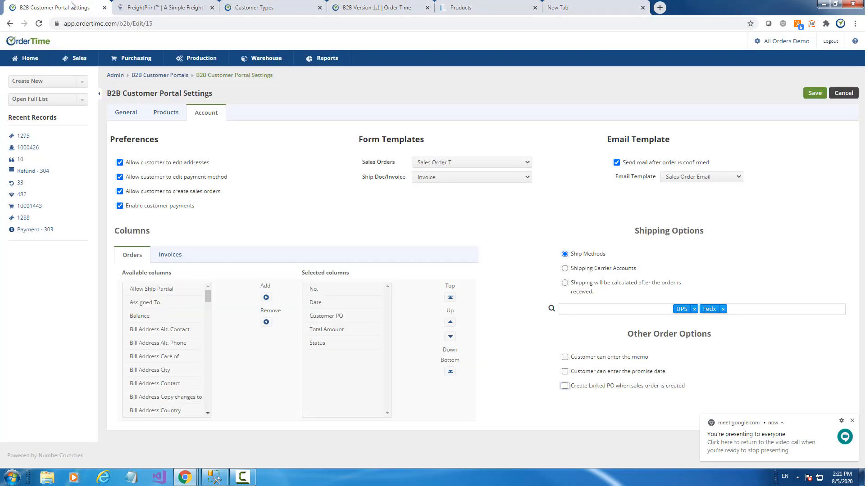
{"action": "left_click", "coordinate": [772, 42]}
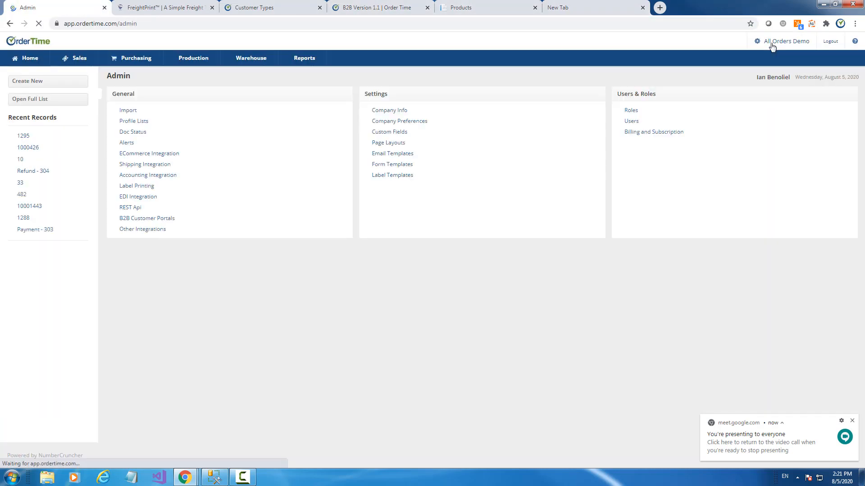
{"action": "left_click", "coordinate": [414, 125]}
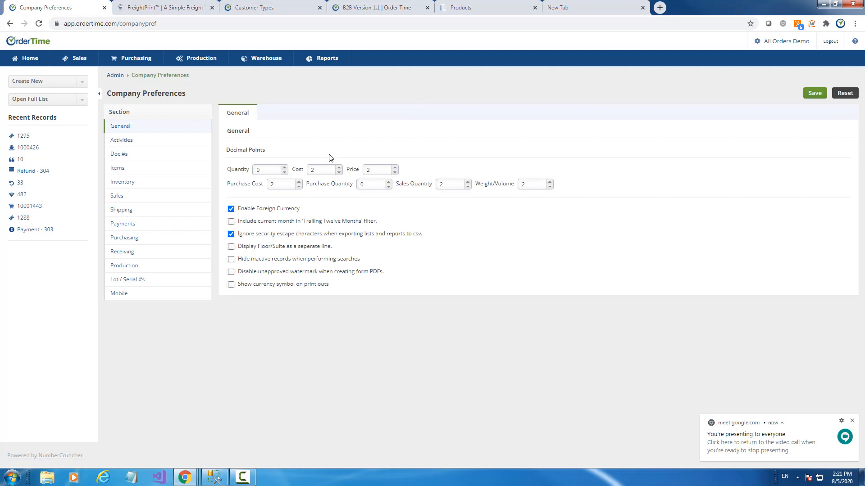
{"action": "left_click", "coordinate": [122, 295]}
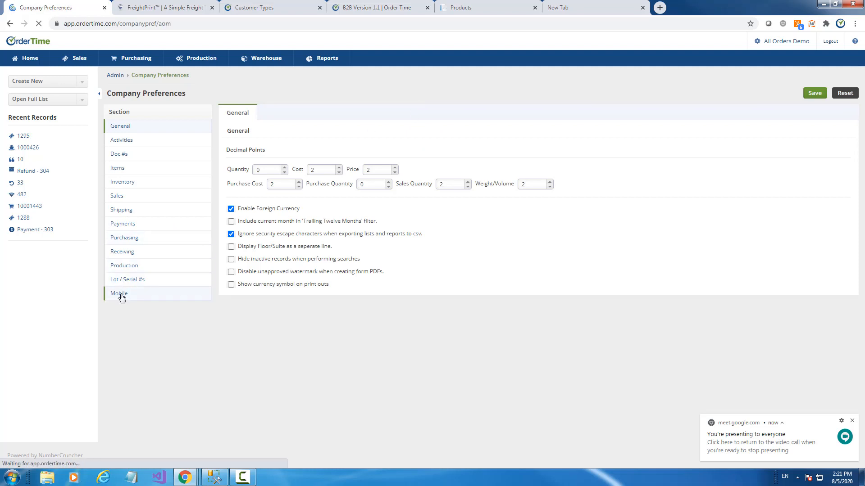
{"action": "left_click", "coordinate": [393, 189]}
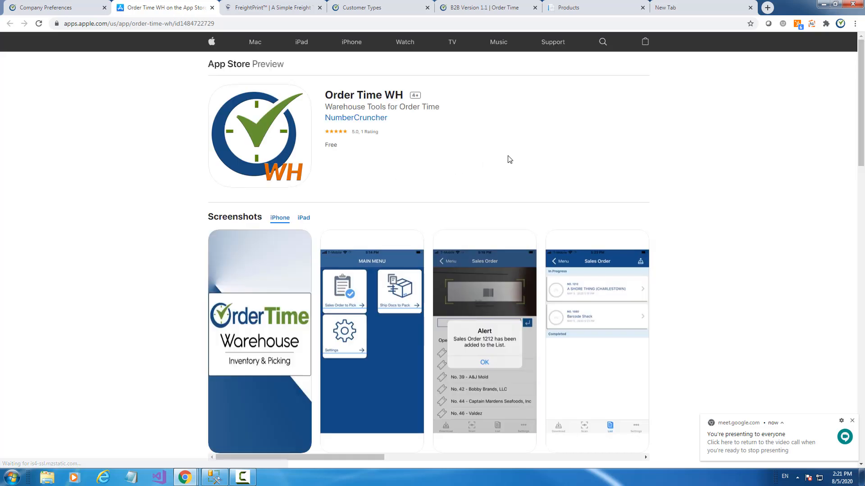
- Highlight the Order Time WH 1.18.1.75 What's New notes, then go back to Company Preferences
{"action": "scroll", "coordinate": [519, 157], "scroll_direction": "down", "scroll_amount": 4}
{"action": "scroll", "coordinate": [520, 158], "scroll_direction": "up", "scroll_amount": 4}
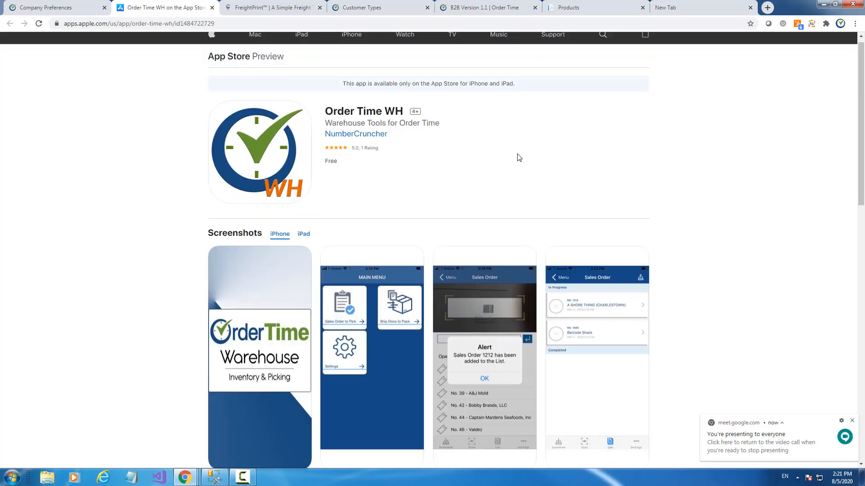
{"action": "scroll", "coordinate": [517, 158], "scroll_direction": "down", "scroll_amount": 6}
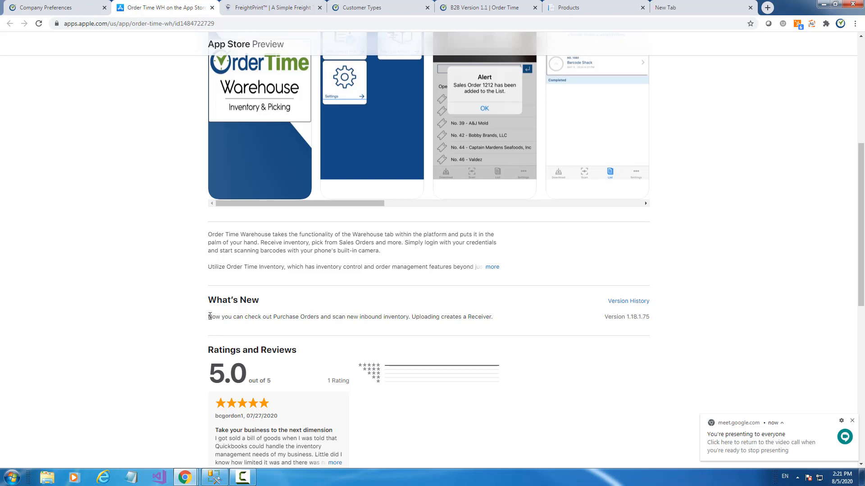
{"action": "left_click_drag", "start_coordinate": [209, 318], "coordinate": [491, 320]}
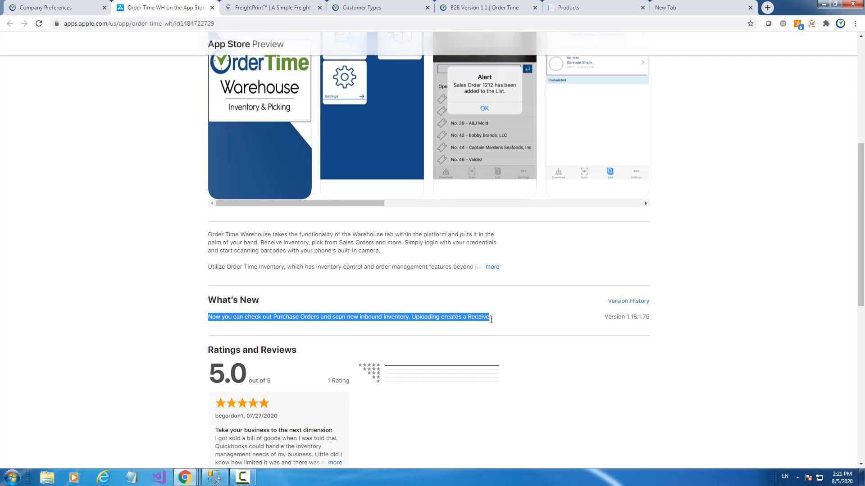
{"action": "left_click", "coordinate": [451, 316]}
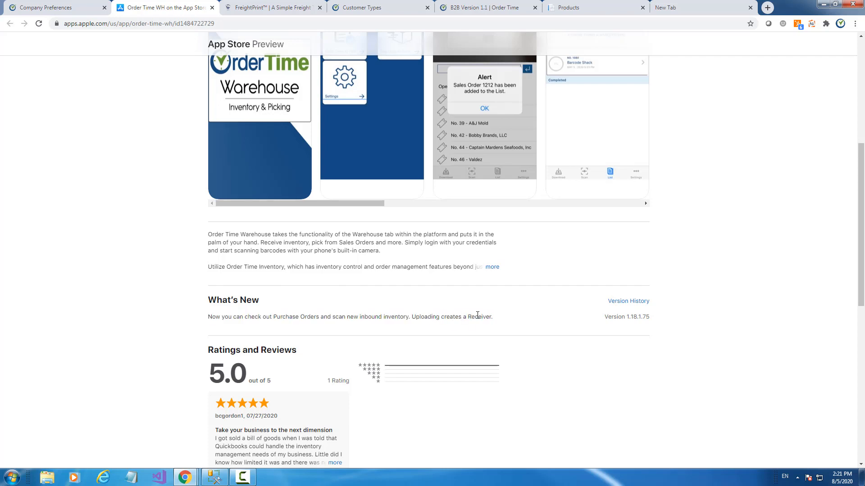
{"action": "scroll", "coordinate": [502, 315], "scroll_direction": "up", "scroll_amount": 4}
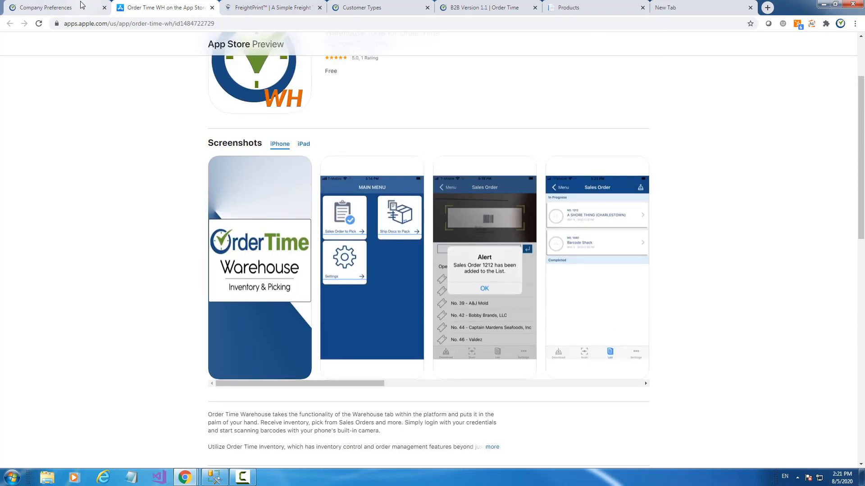
{"action": "left_click", "coordinate": [76, 8]}
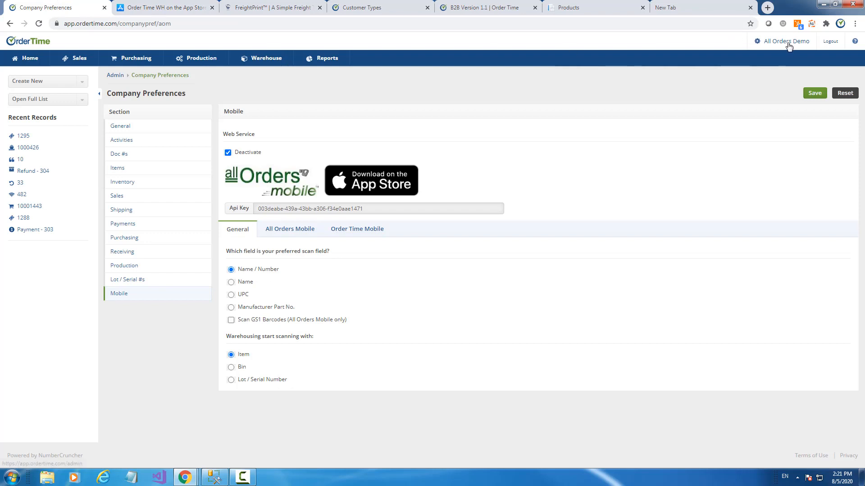
{"action": "left_click", "coordinate": [855, 41]}
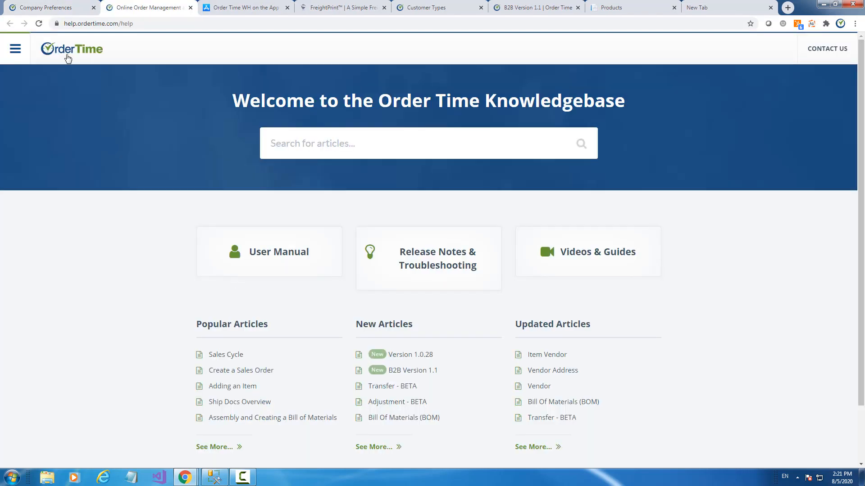
{"action": "left_click", "coordinate": [15, 52]}
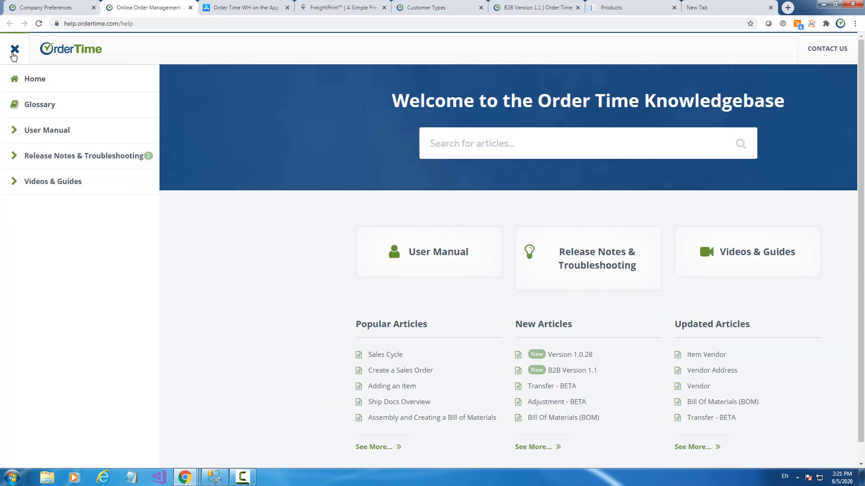
{"action": "left_click", "coordinate": [39, 131]}
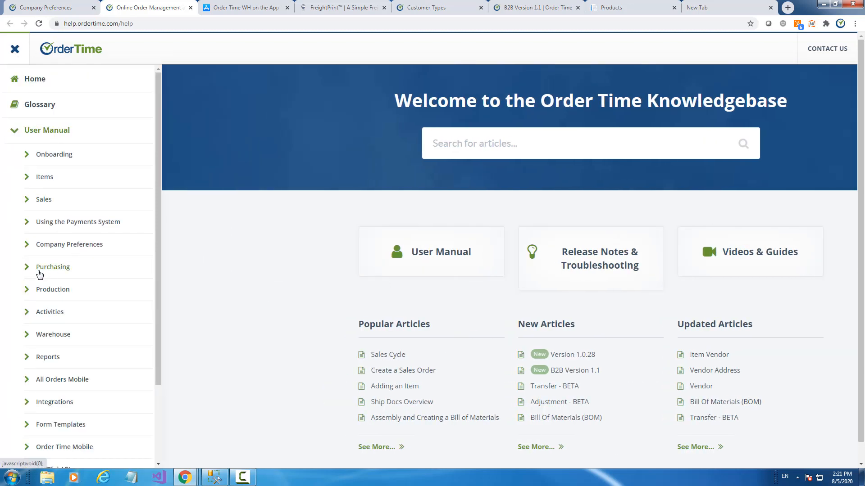
{"action": "left_click", "coordinate": [39, 271]}
{"action": "left_click", "coordinate": [63, 290]}
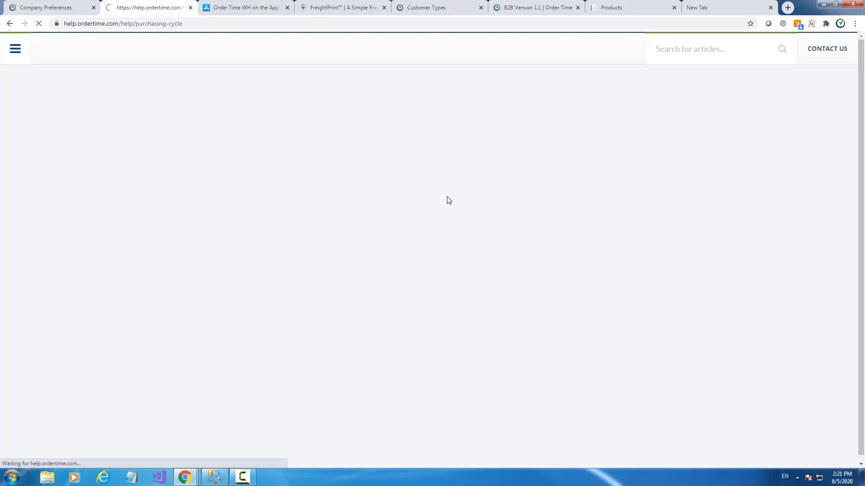
{"action": "scroll", "coordinate": [450, 131], "scroll_direction": "down", "scroll_amount": 2}
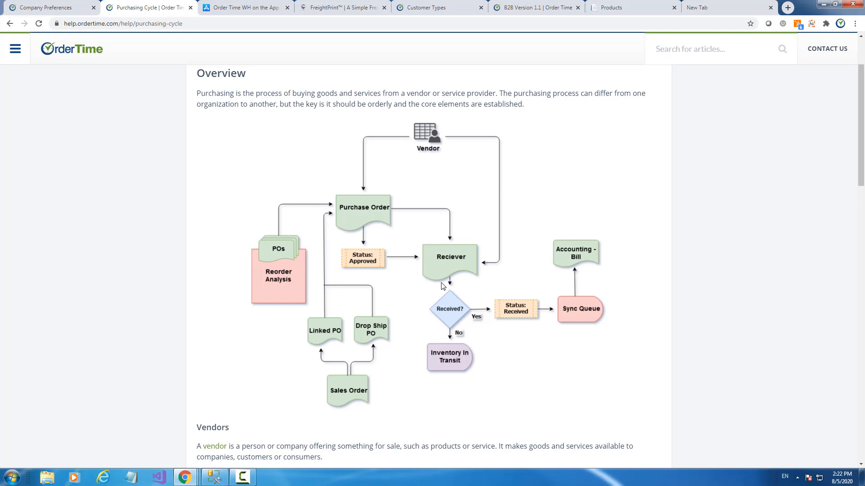
{"action": "left_click", "coordinate": [191, 8]}
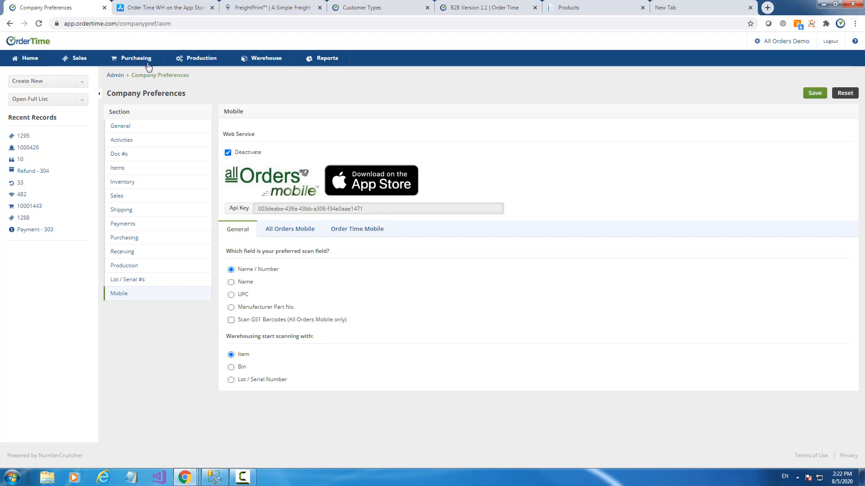
- Close the App Store and FreightPrint tabs, dismissing the small-business popup
{"action": "left_click", "coordinate": [18, 66]}
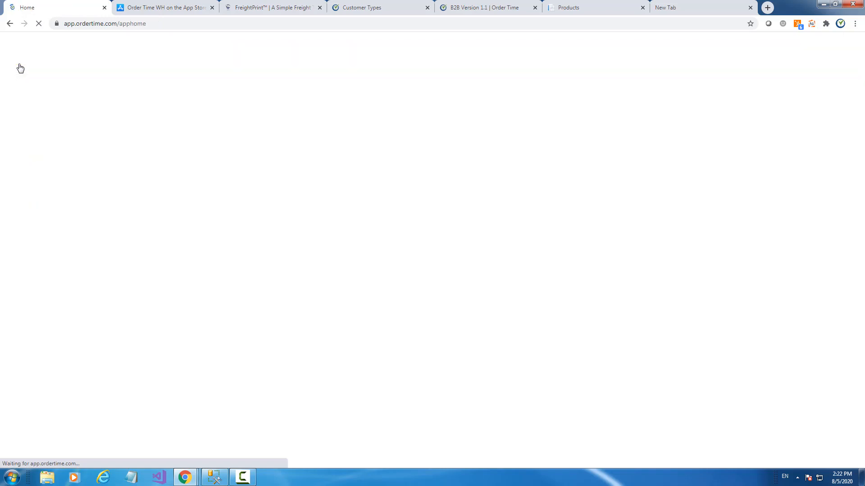
{"action": "left_click", "coordinate": [197, 7]}
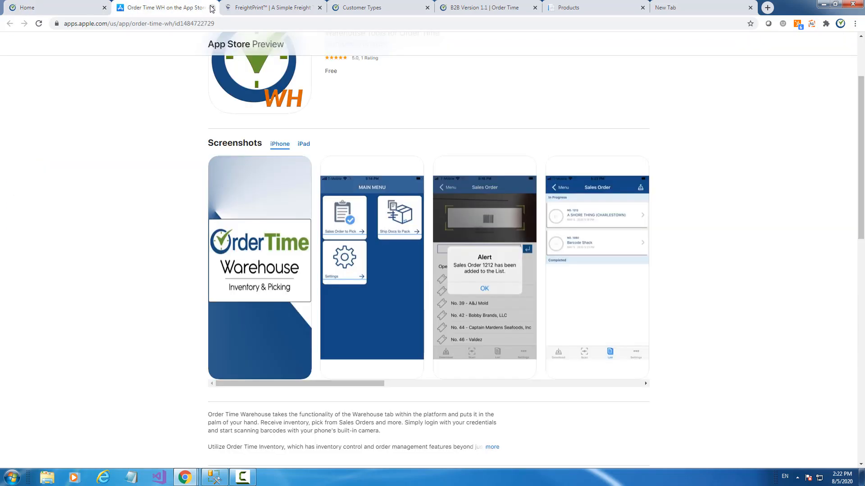
{"action": "left_click", "coordinate": [212, 7]}
{"action": "left_click", "coordinate": [532, 196]}
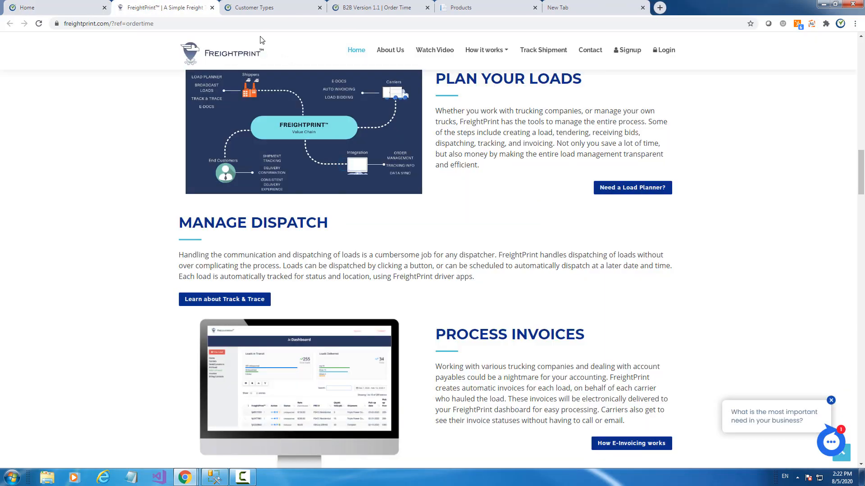
{"action": "left_click", "coordinate": [211, 7]}
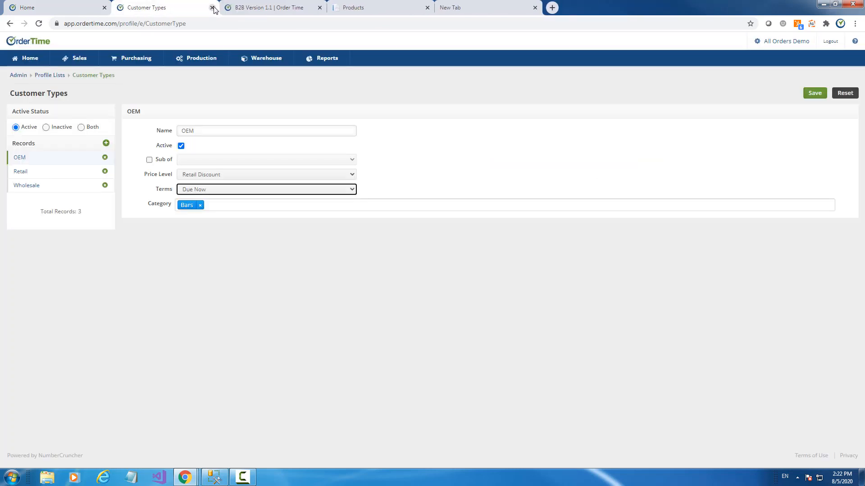
- Look over the remaining Order Time tabs, then go to the Admin page
{"action": "left_click", "coordinate": [66, 8]}
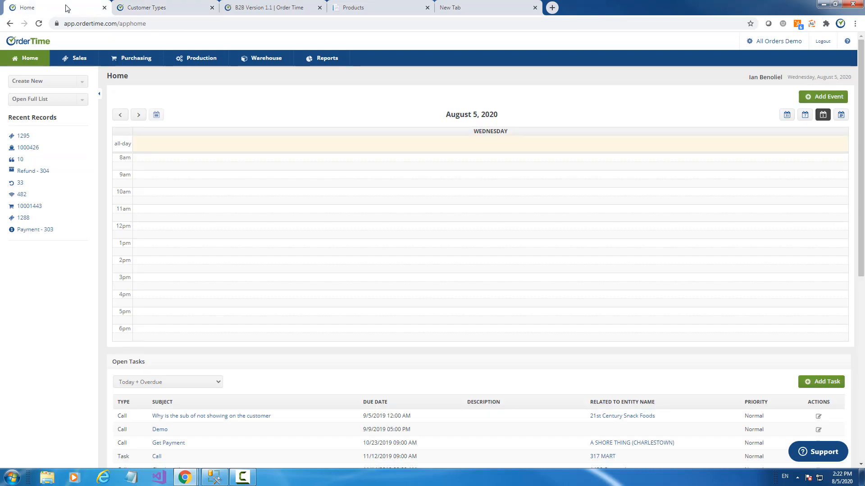
{"action": "left_click", "coordinate": [244, 5]}
{"action": "left_click", "coordinate": [171, 6]}
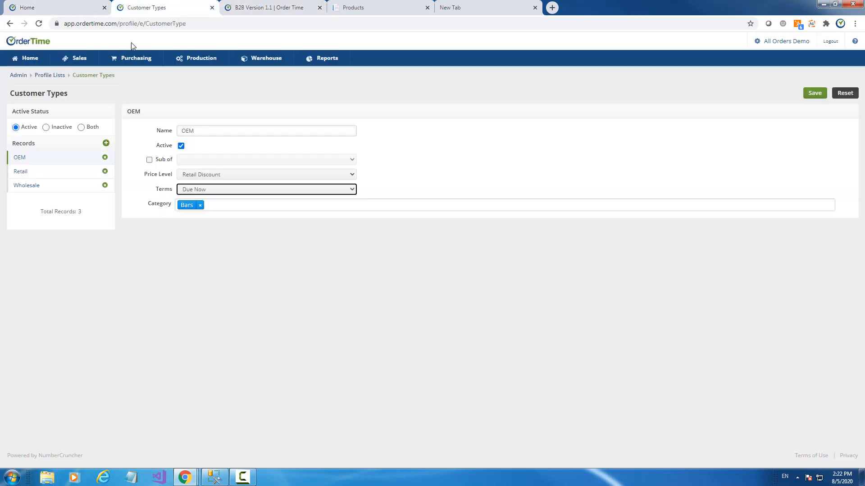
{"action": "left_click", "coordinate": [780, 45]}
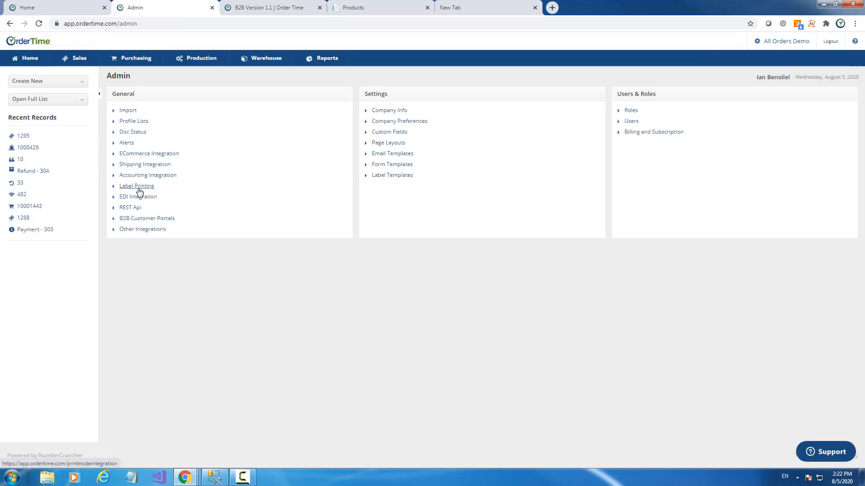
- Remove Price from the portal's product columns, leaving Image, Product, Description, Available and UOM
{"action": "left_click", "coordinate": [151, 220]}
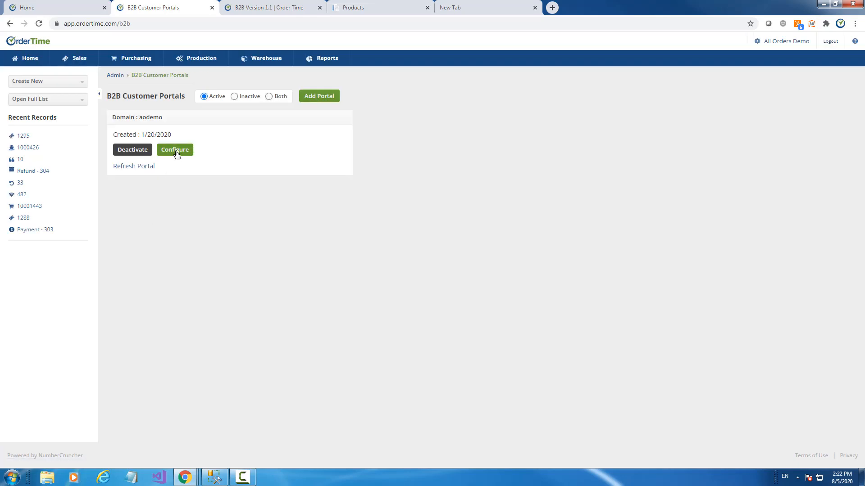
{"action": "left_click", "coordinate": [176, 152]}
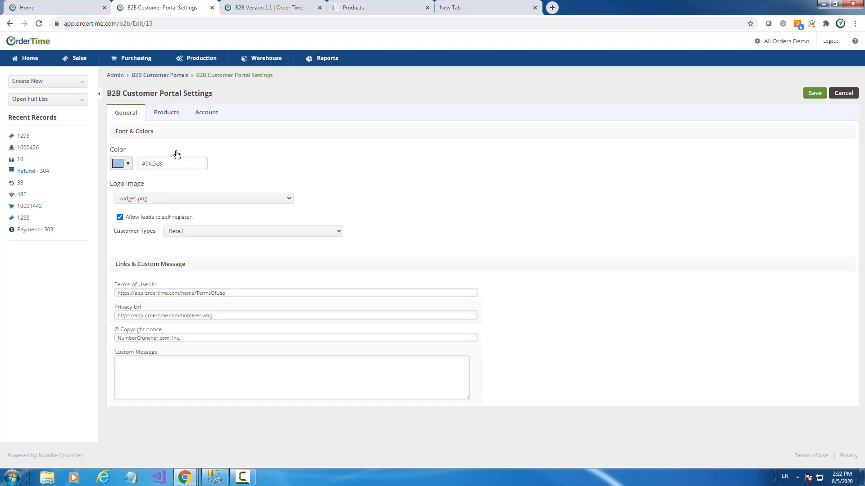
{"action": "left_click", "coordinate": [166, 112]}
{"action": "scroll", "coordinate": [345, 253], "scroll_direction": "down", "scroll_amount": 1}
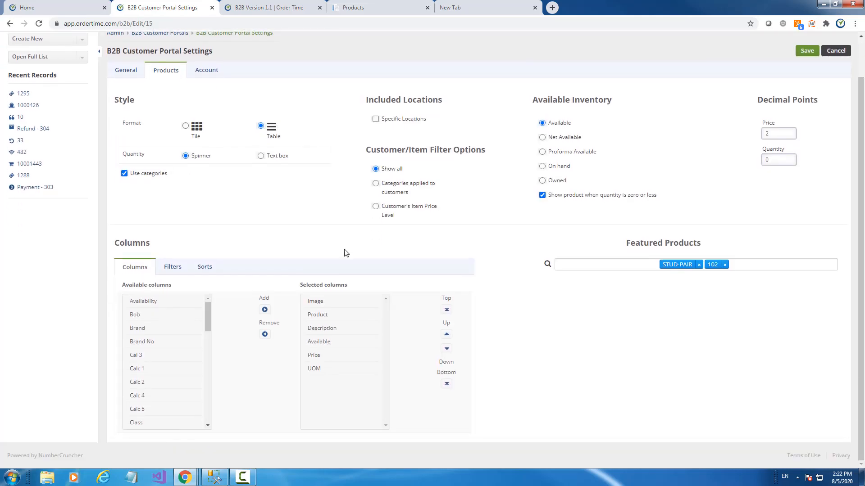
{"action": "left_click", "coordinate": [324, 356]}
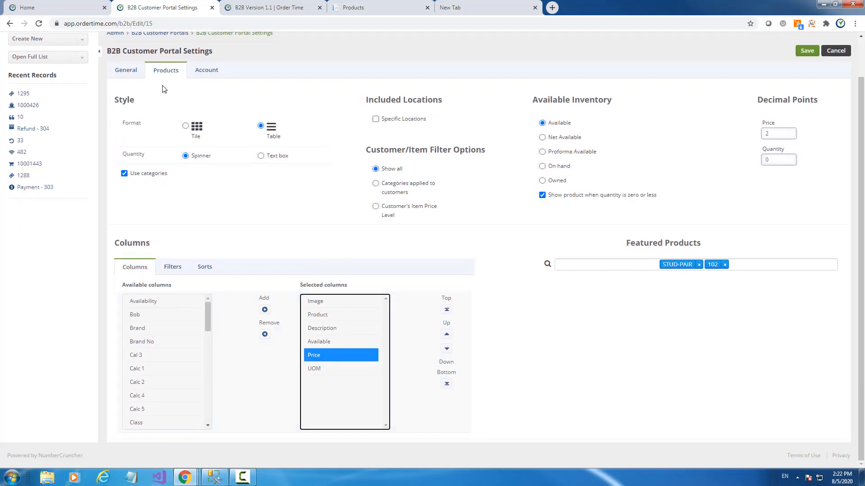
{"action": "scroll", "coordinate": [165, 78], "scroll_direction": "up", "scroll_amount": 1}
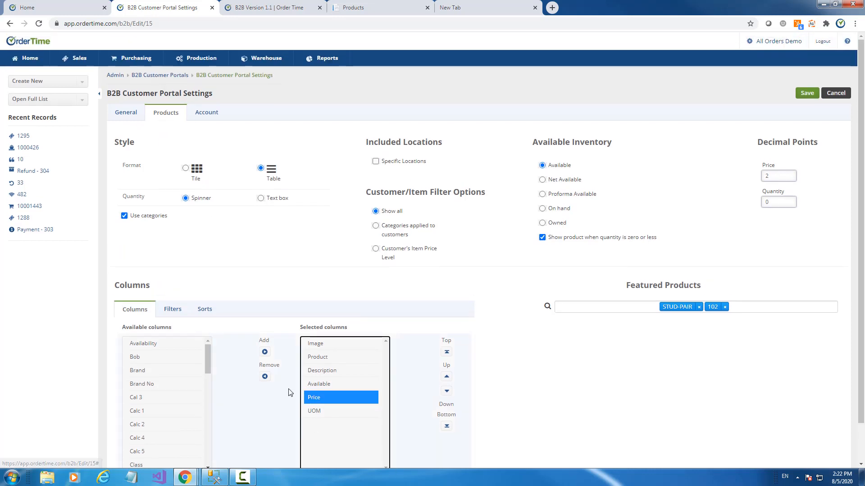
{"action": "left_click", "coordinate": [265, 376]}
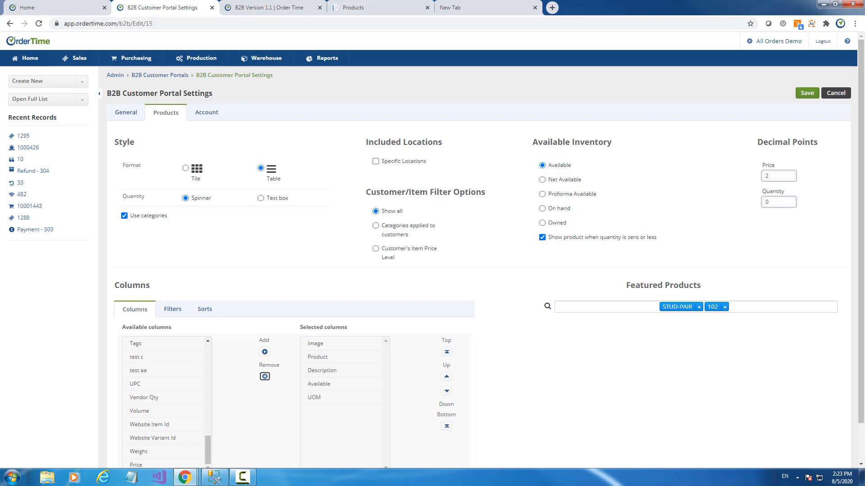
{"action": "left_click", "coordinate": [127, 113]}
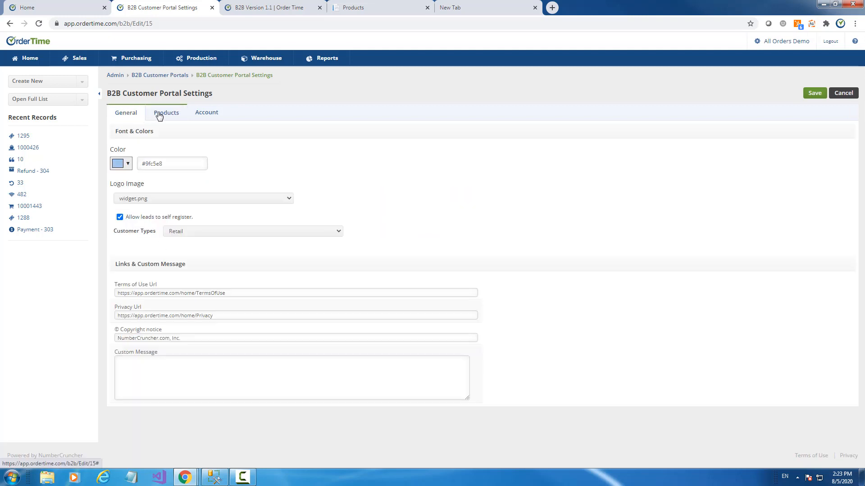
- On the portal Account tab, turn off customer sales order creation and customer payments
{"action": "left_click", "coordinate": [206, 113]}
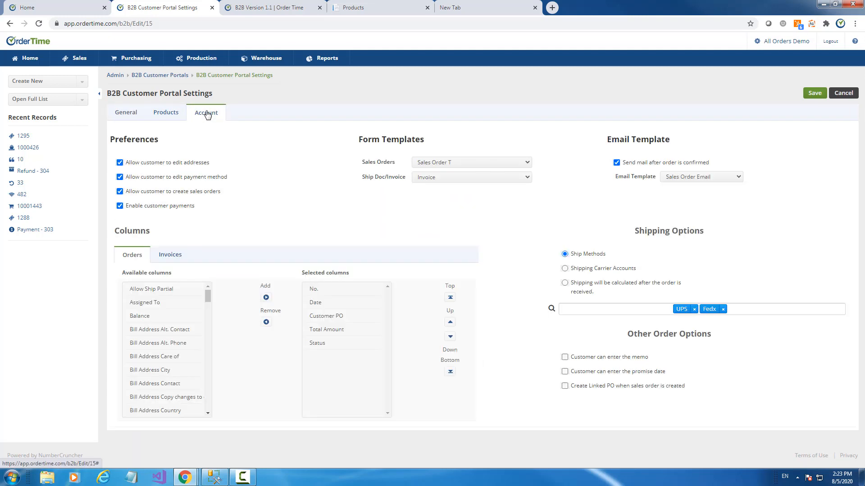
{"action": "left_click", "coordinate": [120, 192]}
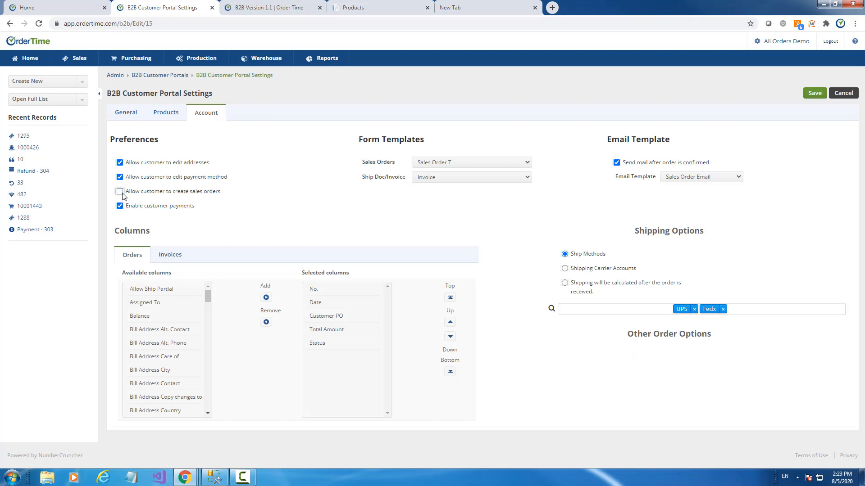
{"action": "left_click", "coordinate": [120, 192]}
{"action": "left_click", "coordinate": [120, 192]}
{"action": "left_click", "coordinate": [121, 192]}
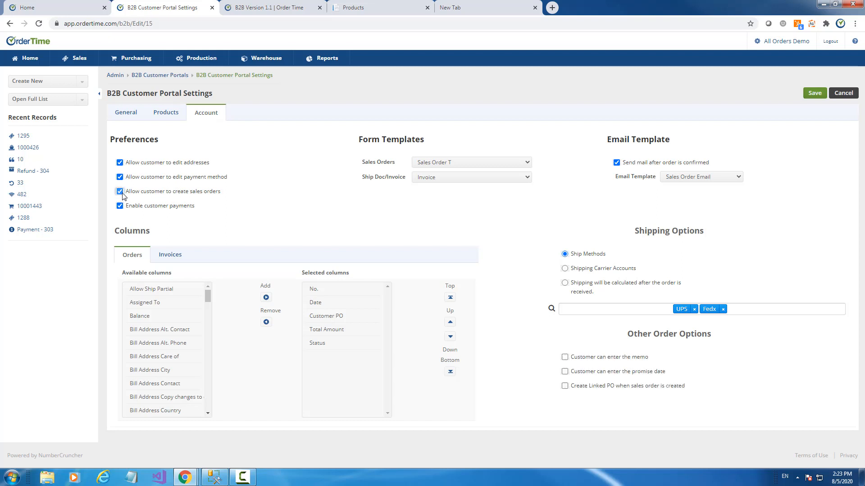
{"action": "left_click", "coordinate": [120, 191]}
{"action": "left_click", "coordinate": [120, 192]}
{"action": "left_click", "coordinate": [120, 192]}
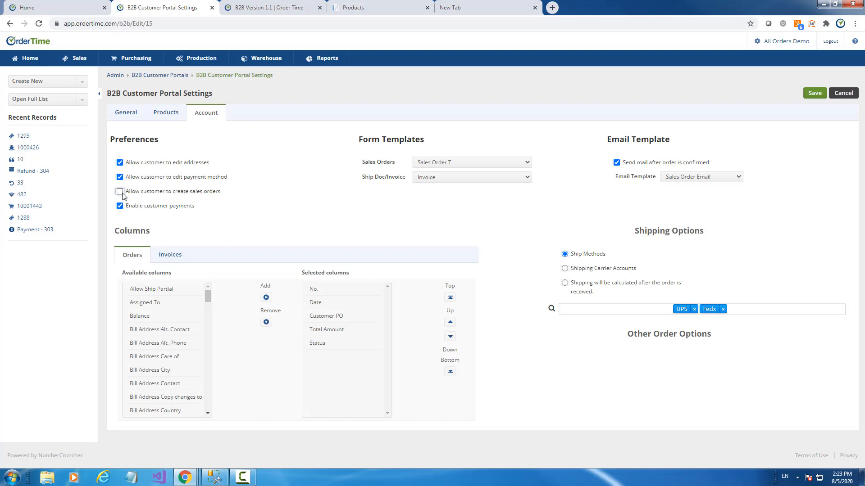
{"action": "left_click", "coordinate": [120, 205]}
- Open the Sales Carts list, go to its second page, and open customer 1111 Nelson Brothers
{"action": "left_click", "coordinate": [39, 6]}
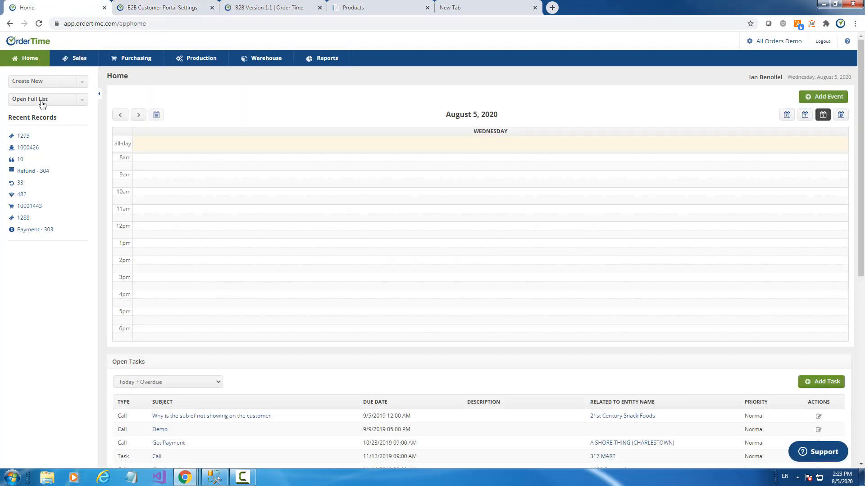
{"action": "left_click", "coordinate": [91, 59]}
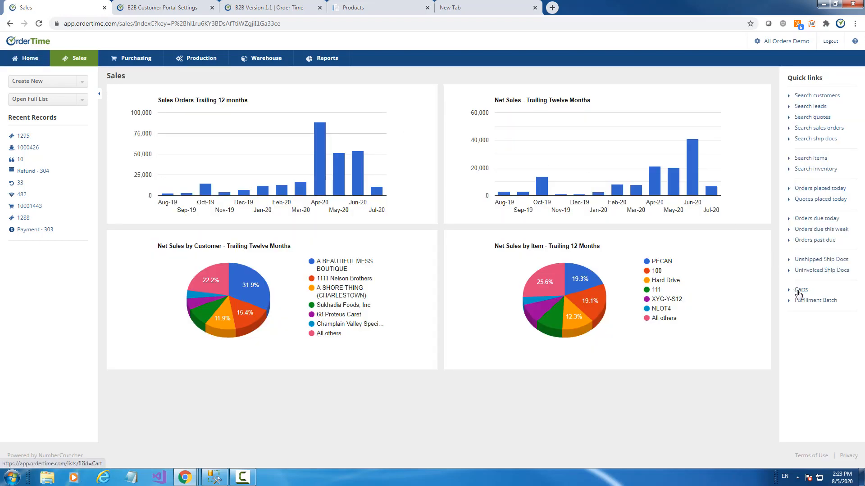
{"action": "left_click", "coordinate": [799, 291]}
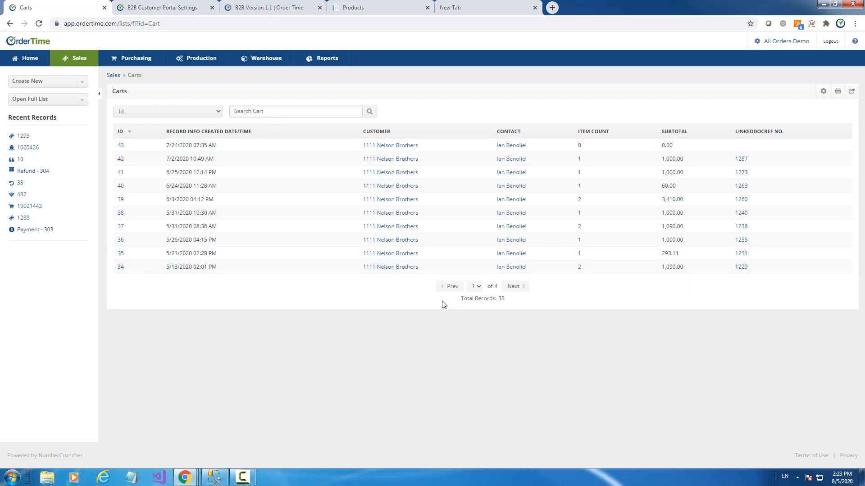
{"action": "left_click", "coordinate": [519, 291]}
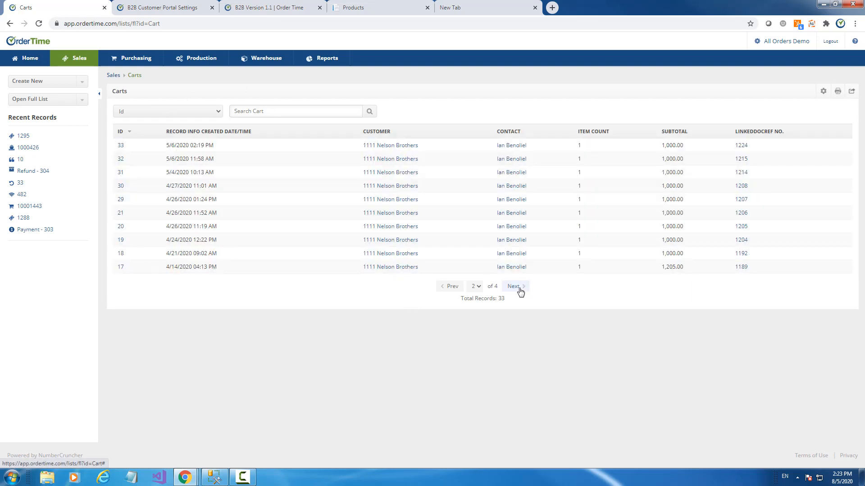
{"action": "left_click", "coordinate": [385, 147]}
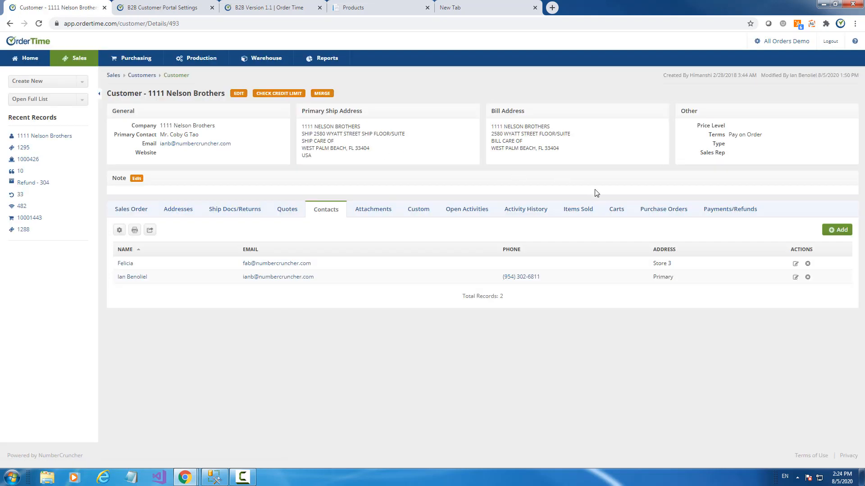
- Page through 1111 Nelson Brothers' carts to page 2, then open linked sales order 1224
{"action": "left_click", "coordinate": [620, 217]}
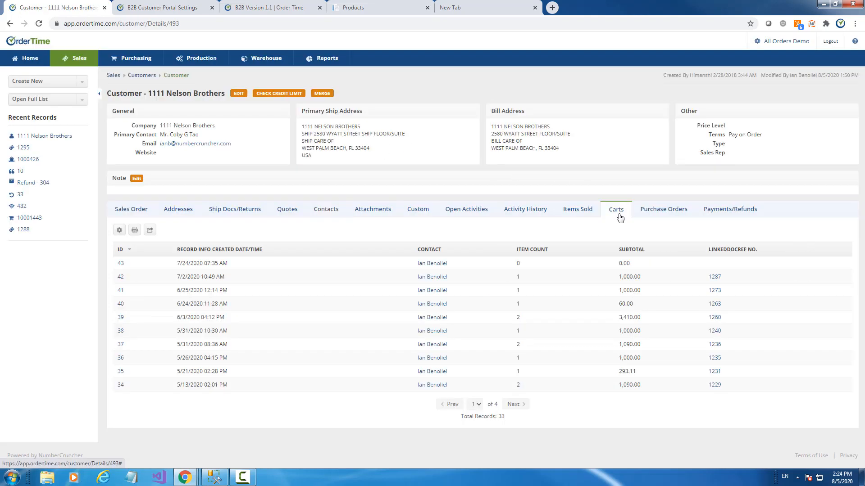
{"action": "left_click", "coordinate": [518, 407]}
{"action": "left_click", "coordinate": [518, 405]}
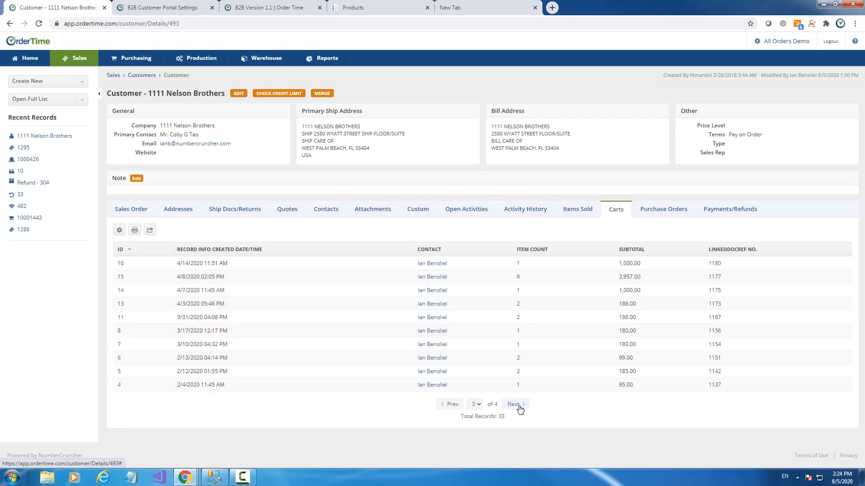
{"action": "left_click", "coordinate": [452, 404]}
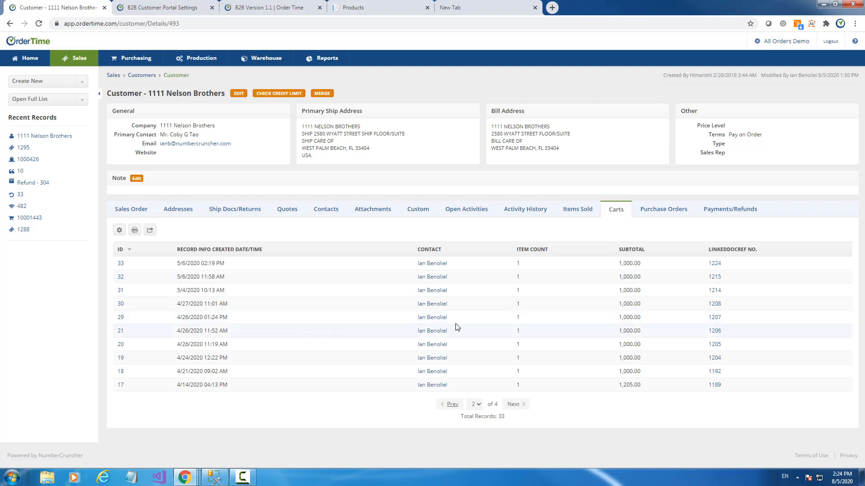
{"action": "left_click", "coordinate": [122, 209]}
{"action": "left_click", "coordinate": [610, 210]}
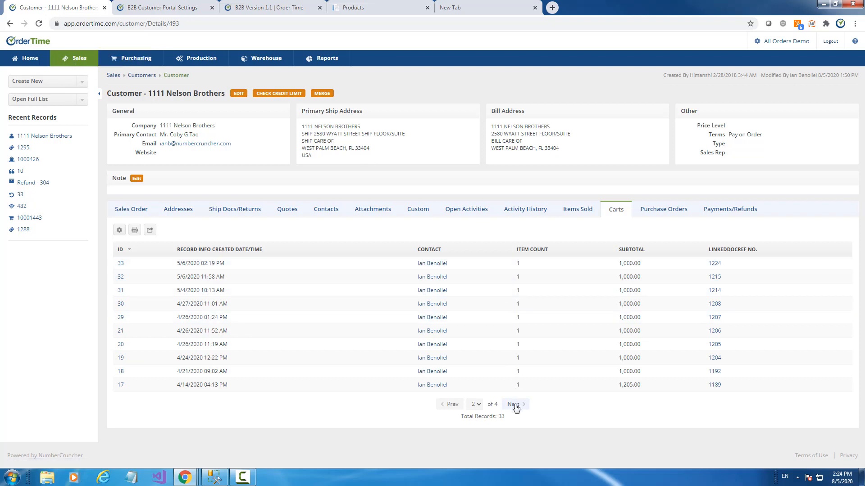
{"action": "left_click", "coordinate": [714, 265]}
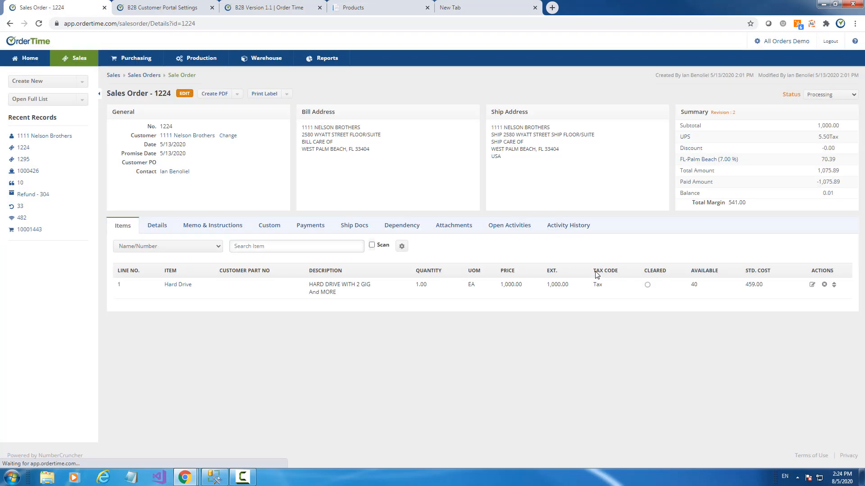
- Return to the customer's carts and show the items in cart 42
{"action": "left_click", "coordinate": [10, 24]}
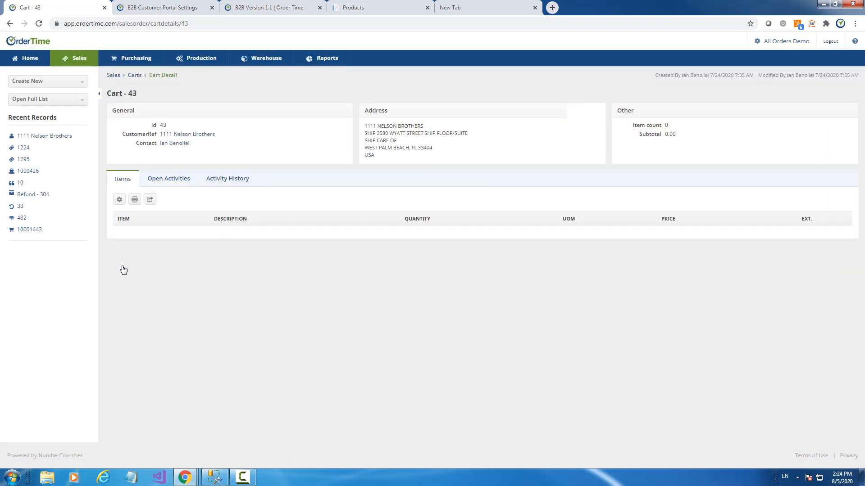
{"action": "left_click", "coordinate": [163, 179]}
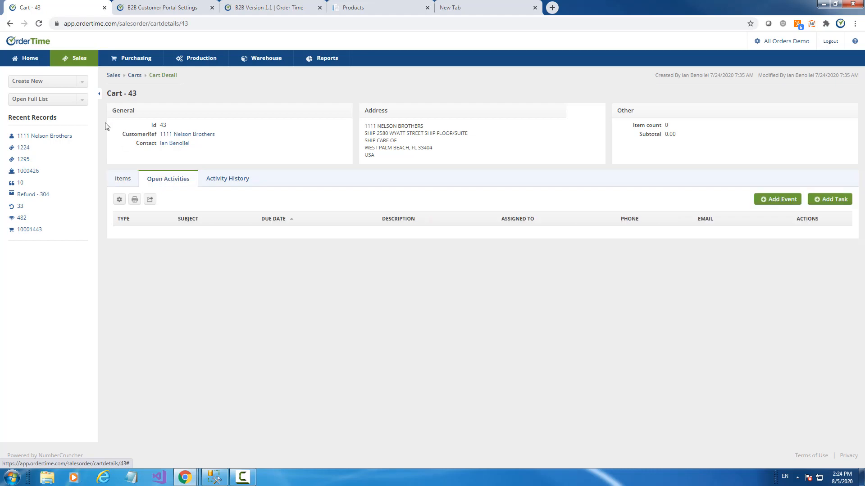
{"action": "left_click", "coordinate": [10, 24]}
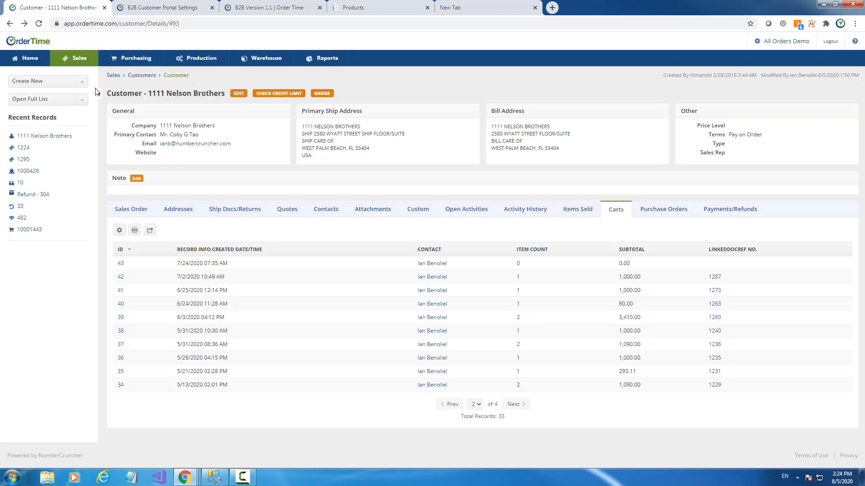
{"action": "left_click", "coordinate": [121, 277]}
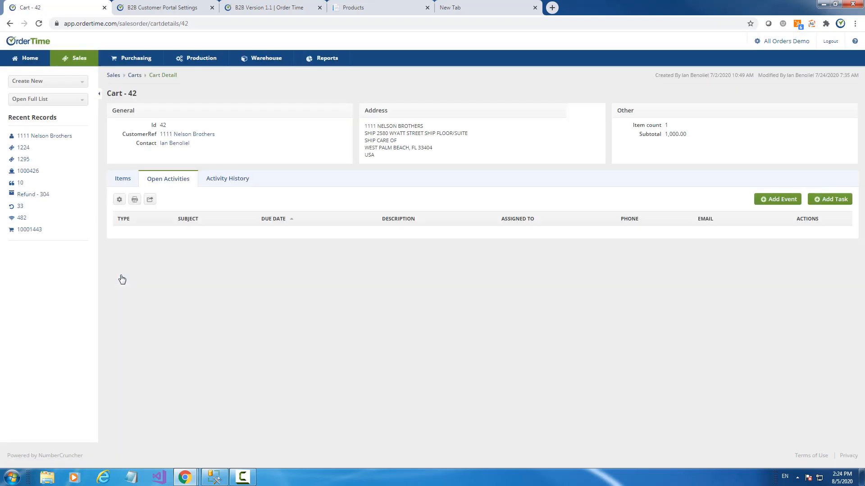
{"action": "left_click", "coordinate": [133, 181]}
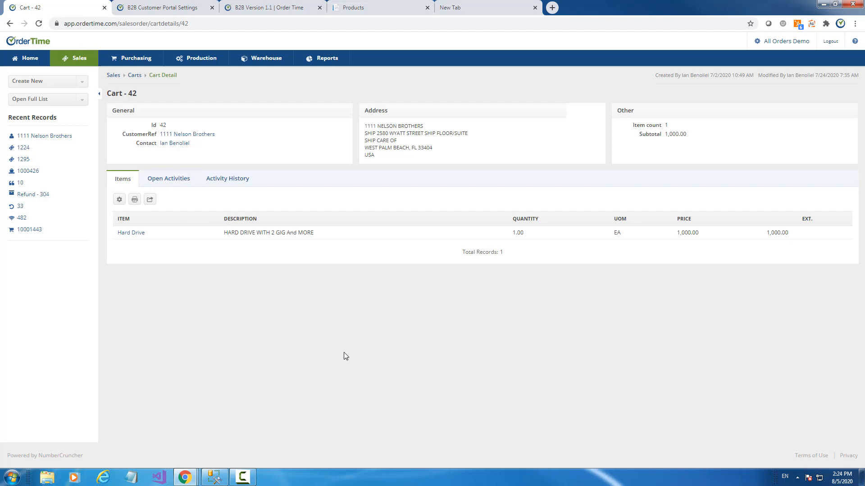
- Compare cart 42's Items, Open Activities and History tabs, then return to Sales
{"action": "left_click", "coordinate": [173, 178]}
{"action": "left_click", "coordinate": [228, 182]}
{"action": "left_click", "coordinate": [178, 185]}
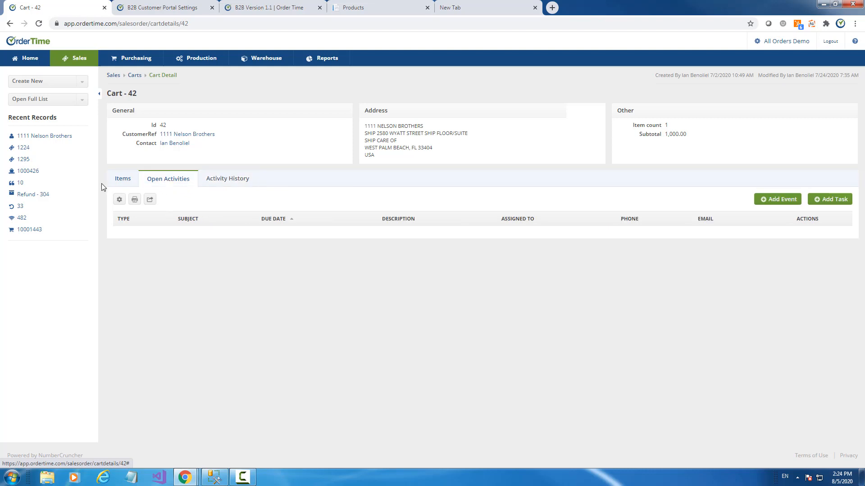
{"action": "left_click", "coordinate": [123, 179]}
{"action": "left_click", "coordinate": [164, 181]}
{"action": "left_click", "coordinate": [221, 182]}
{"action": "left_click", "coordinate": [119, 184]}
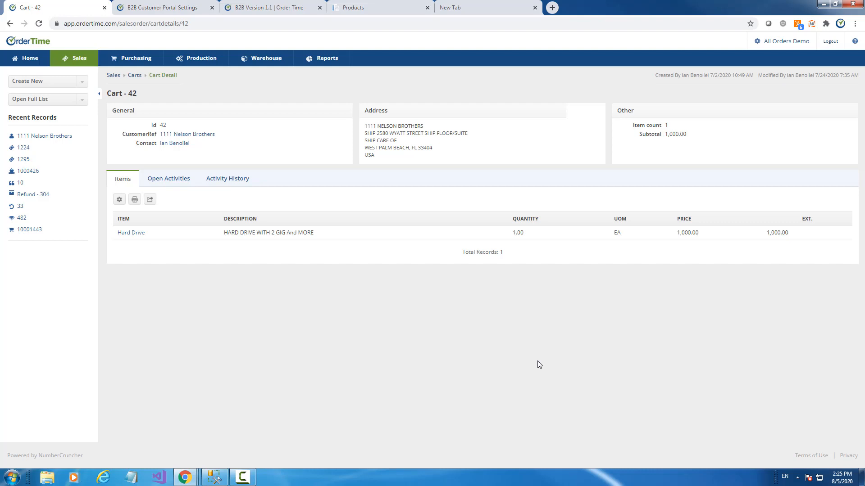
{"action": "left_click", "coordinate": [71, 61]}
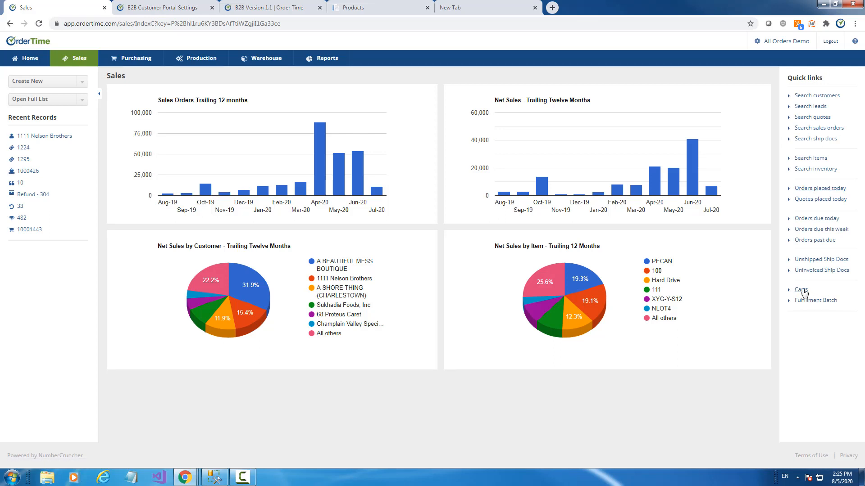
- Page through the Carts list from Sales quick links and open linked sales order 1224
{"action": "left_click", "coordinate": [66, 100]}
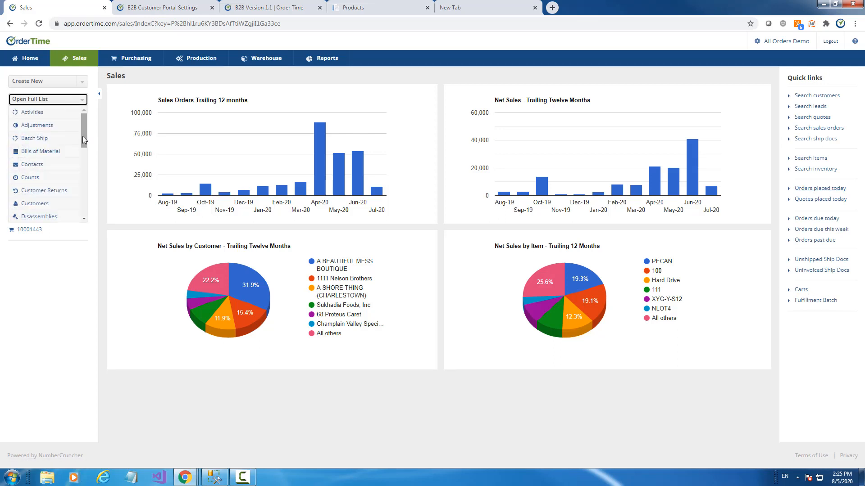
{"action": "mouse_move", "coordinate": [85, 140]}
{"action": "left_mouse_down"}
{"action": "mouse_move", "coordinate": [84, 155]}
{"action": "mouse_move", "coordinate": [86, 138]}
{"action": "left_mouse_up"}
{"action": "left_click", "coordinate": [55, 103]}
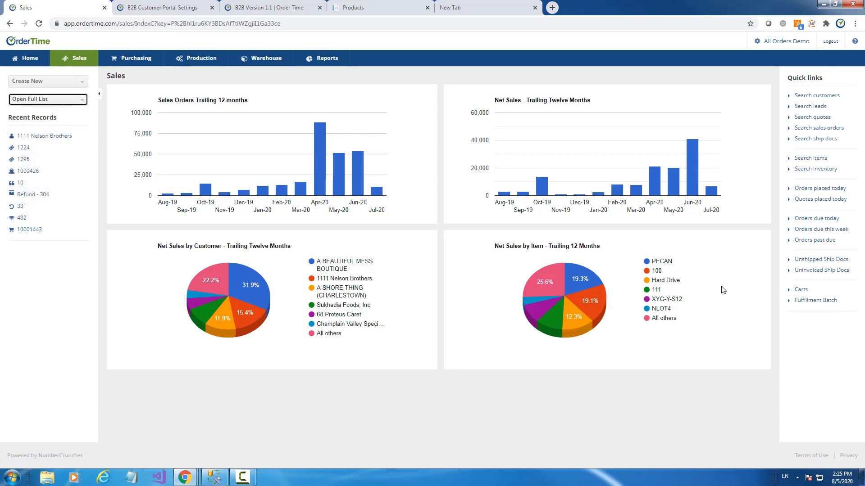
{"action": "left_click", "coordinate": [799, 290]}
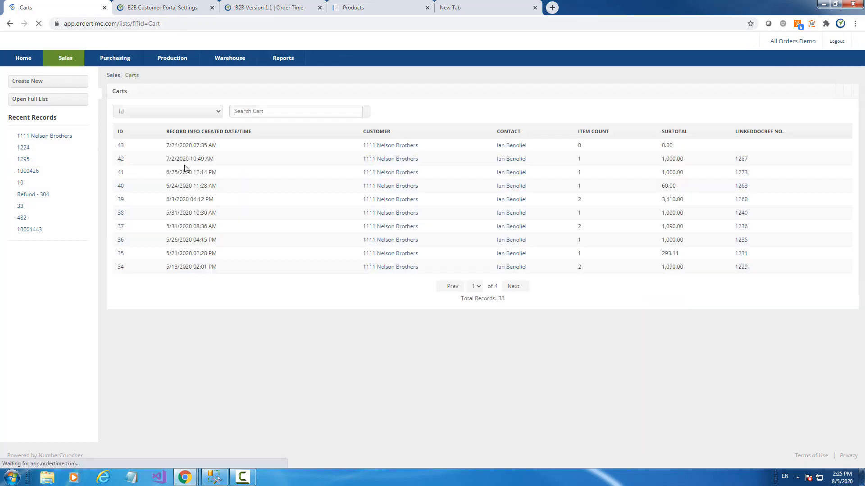
{"action": "left_click", "coordinate": [525, 290]}
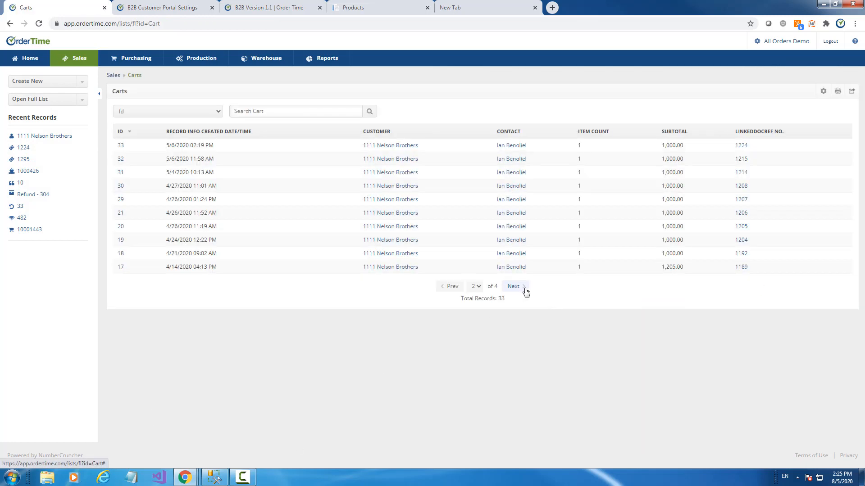
{"action": "left_click", "coordinate": [525, 290]}
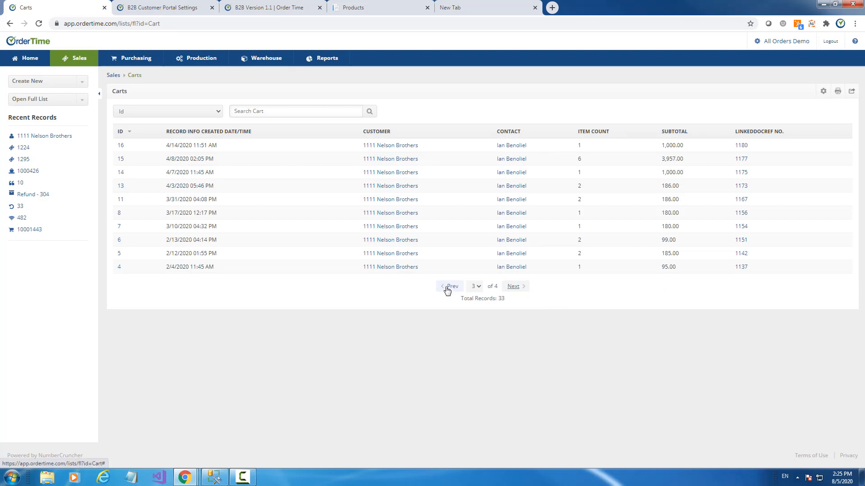
{"action": "left_click", "coordinate": [448, 287]}
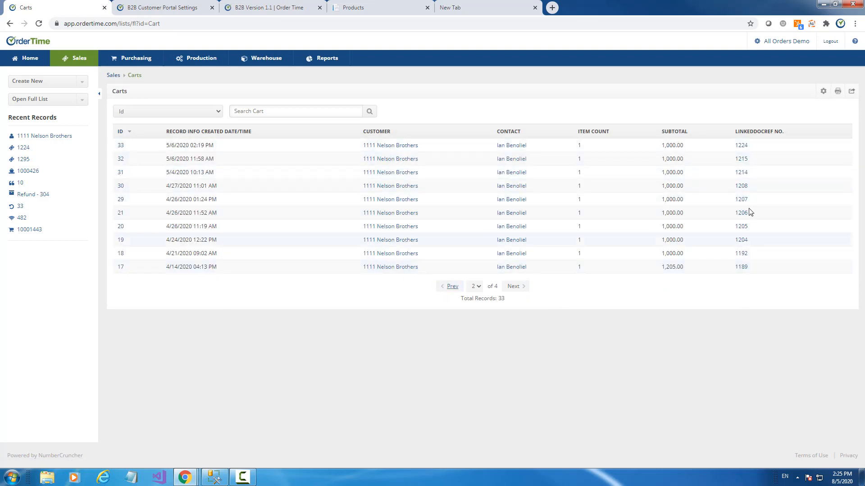
{"action": "left_click", "coordinate": [744, 149]}
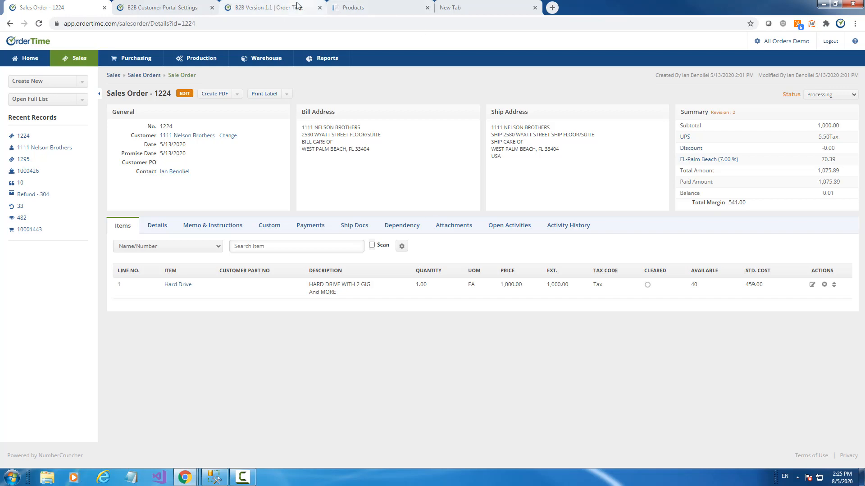
- Close the blank new browser tab and return to the Sales Order 1224 tab
{"action": "left_click", "coordinate": [255, 6]}
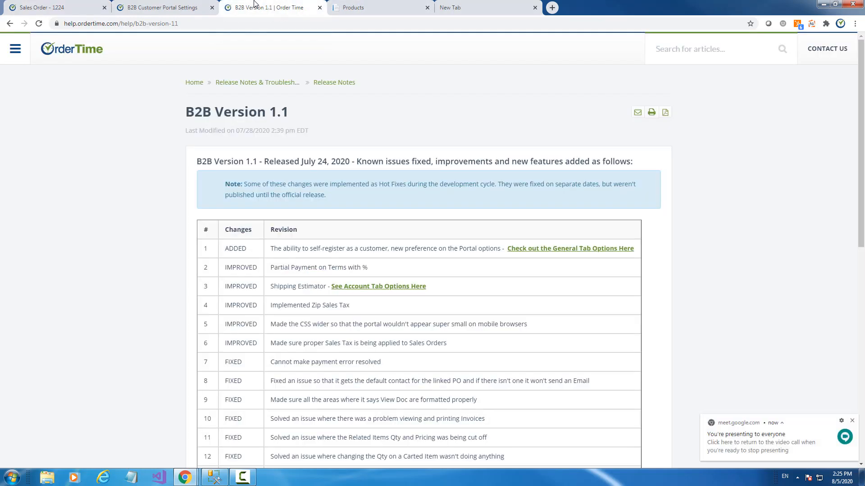
{"action": "left_click", "coordinate": [152, 4]}
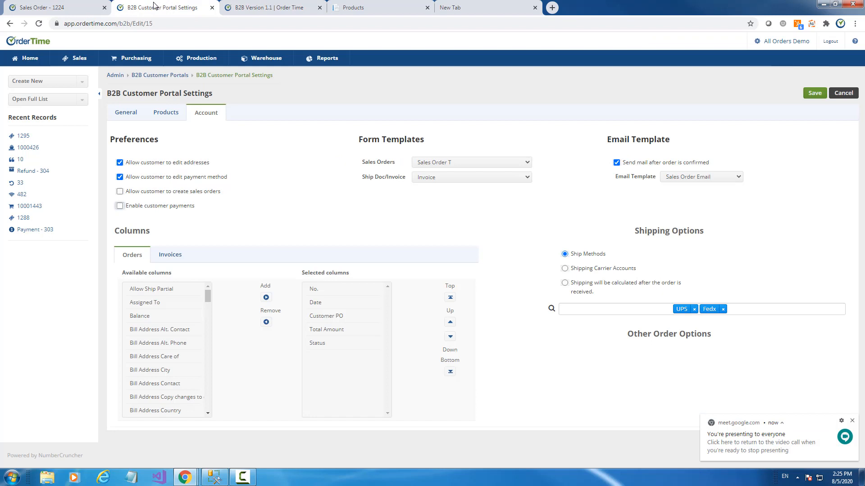
{"action": "left_click", "coordinate": [468, 8]}
{"action": "left_click", "coordinate": [535, 7]}
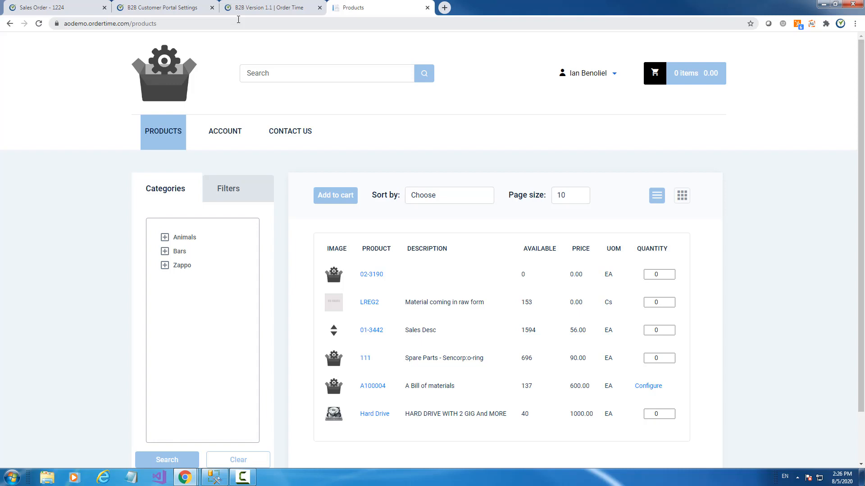
{"action": "left_click", "coordinate": [67, 9]}
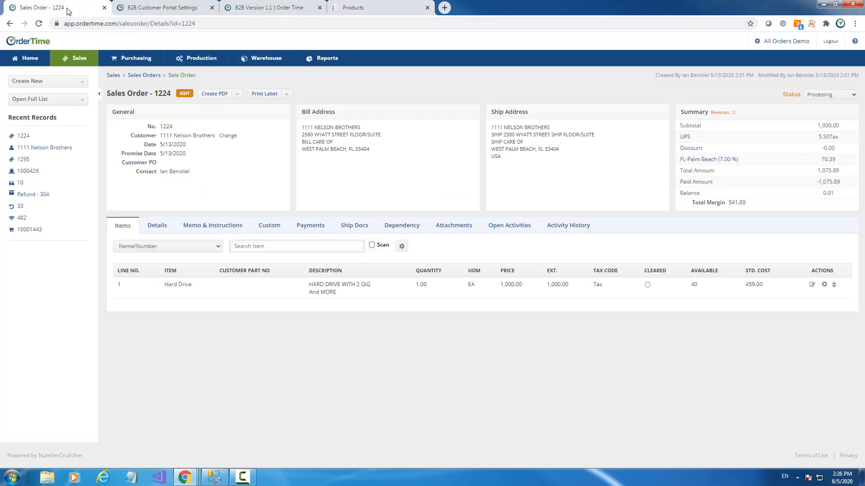
- From Company Preferences' Mobile section, follow the Download on the App Store badge to the Order Time WH page
{"action": "left_click", "coordinate": [779, 42]}
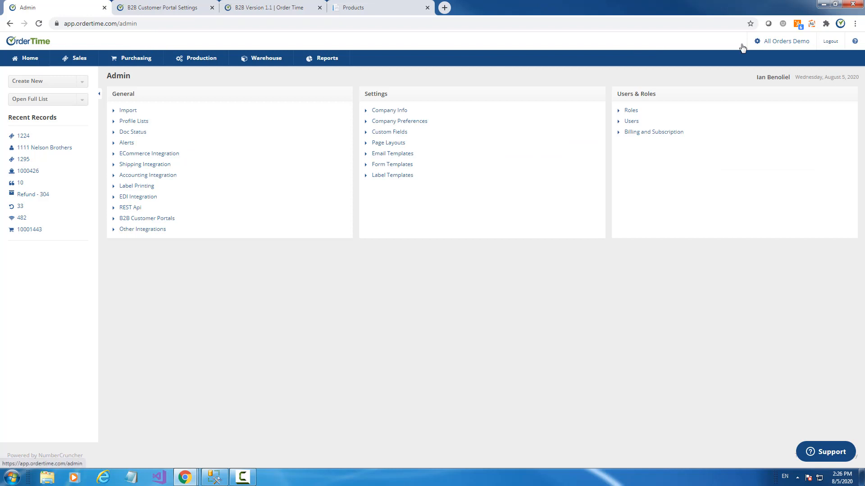
{"action": "left_click", "coordinate": [390, 122]}
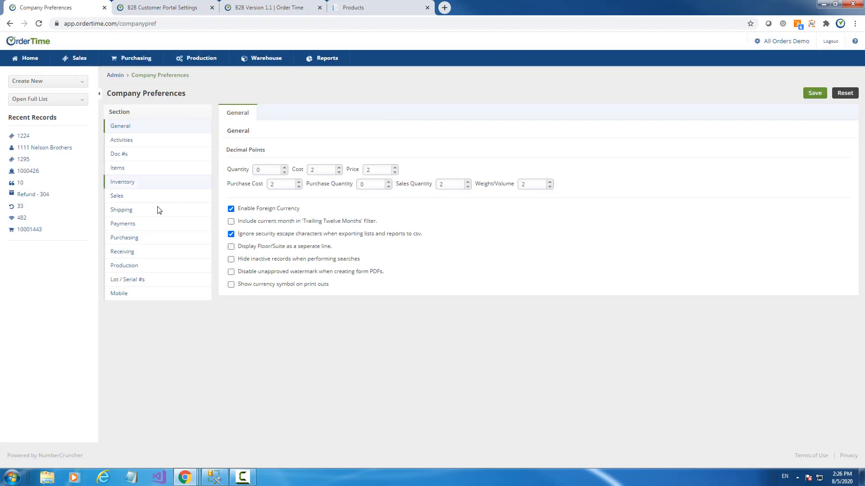
{"action": "left_click", "coordinate": [116, 294]}
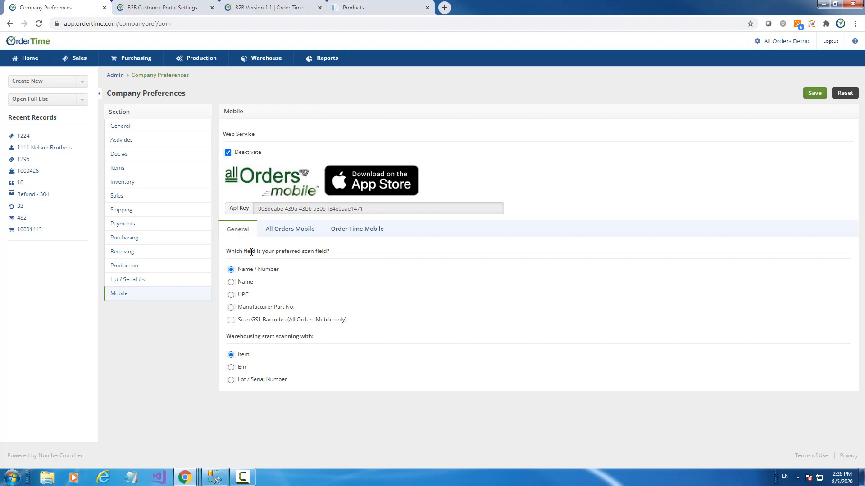
{"action": "left_click", "coordinate": [377, 184]}
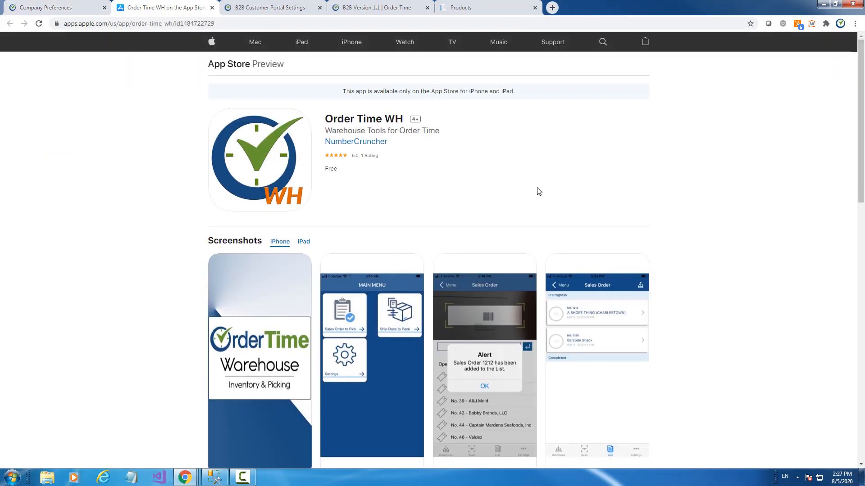
{"action": "scroll", "coordinate": [540, 191], "scroll_direction": "down", "scroll_amount": 5}
{"action": "scroll", "coordinate": [540, 189], "scroll_direction": "up", "scroll_amount": 4}
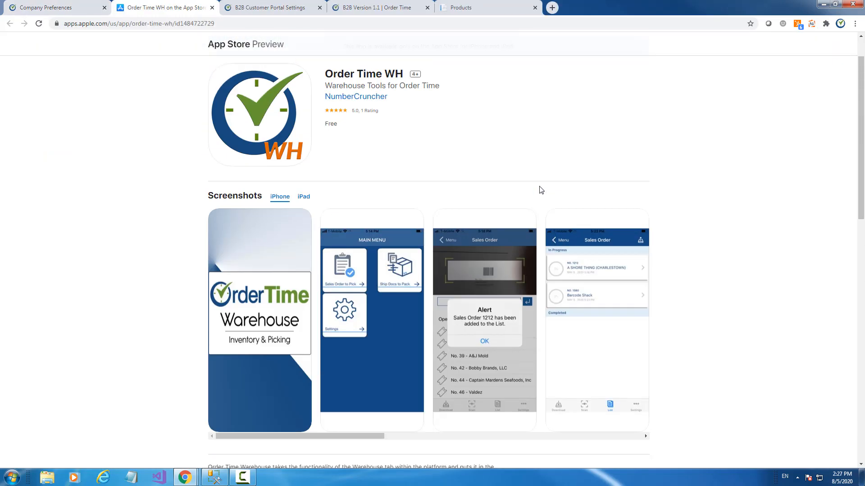
{"action": "scroll", "coordinate": [541, 190], "scroll_direction": "up", "scroll_amount": 1}
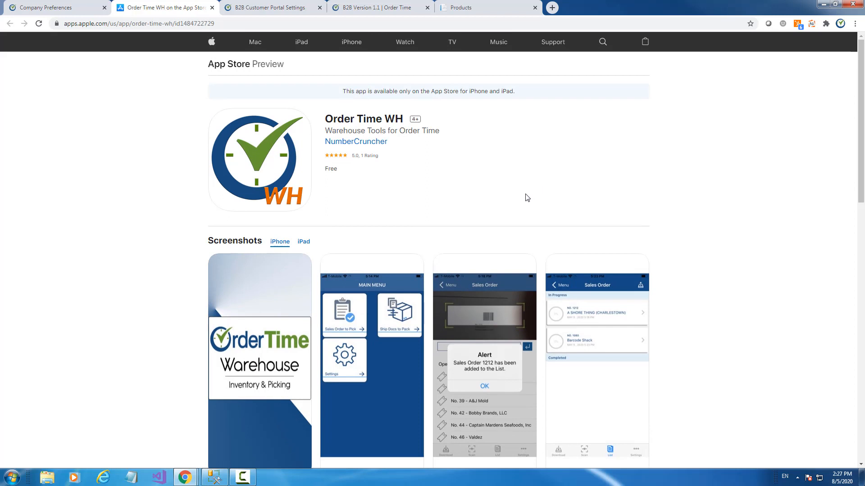
{"action": "left_click", "coordinate": [305, 243]}
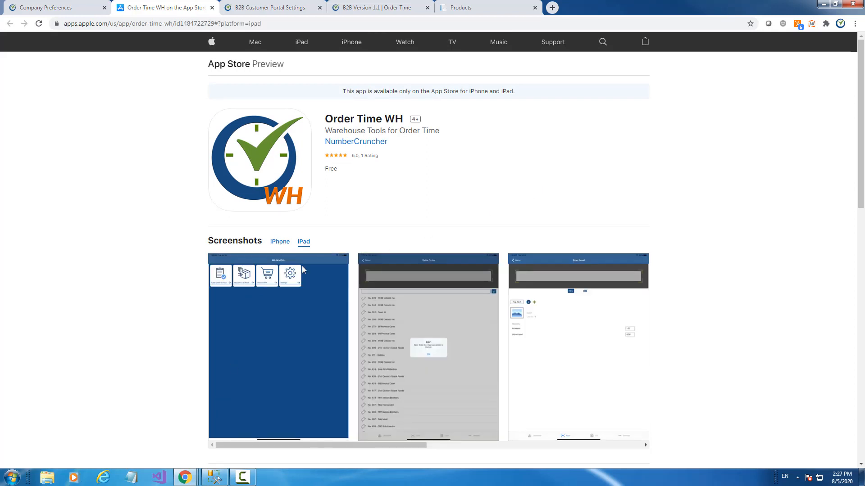
{"action": "left_click", "coordinate": [278, 242]}
{"action": "scroll", "coordinate": [556, 220], "scroll_direction": "down", "scroll_amount": 5}
{"action": "scroll", "coordinate": [555, 216], "scroll_direction": "up", "scroll_amount": 4}
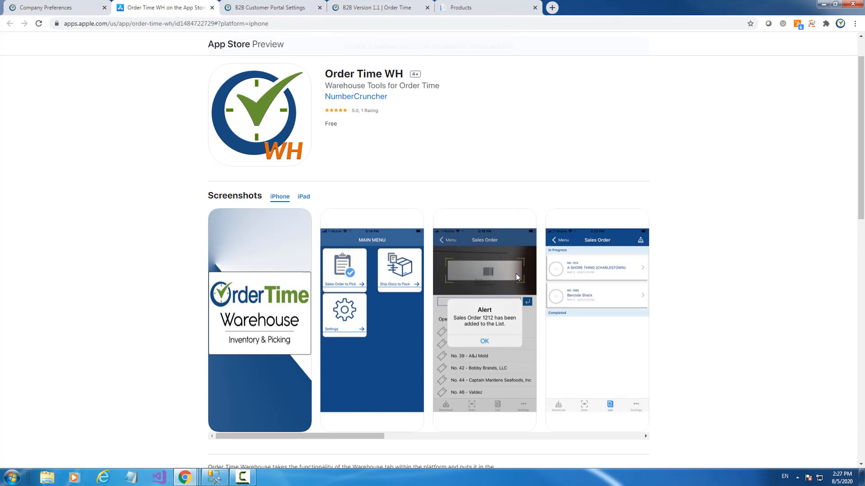
{"action": "scroll", "coordinate": [518, 275], "scroll_direction": "down", "scroll_amount": 2}
{"action": "scroll", "coordinate": [520, 278], "scroll_direction": "up", "scroll_amount": 3}
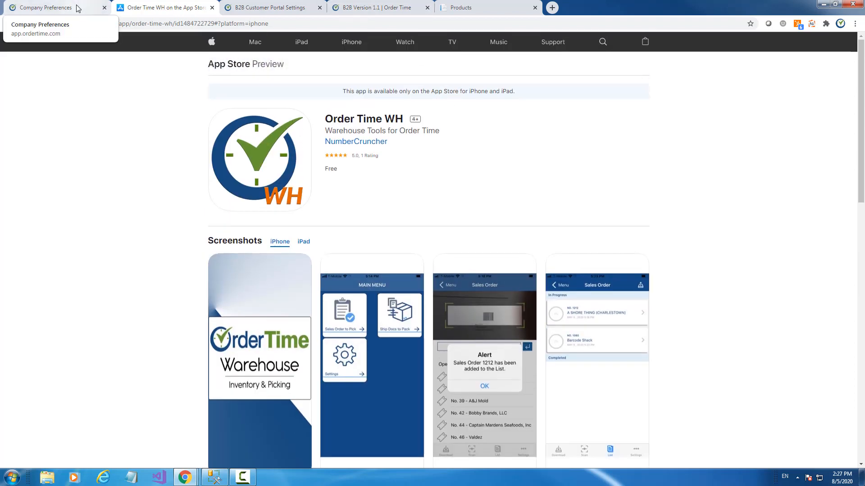
{"action": "left_click", "coordinate": [51, 10]}
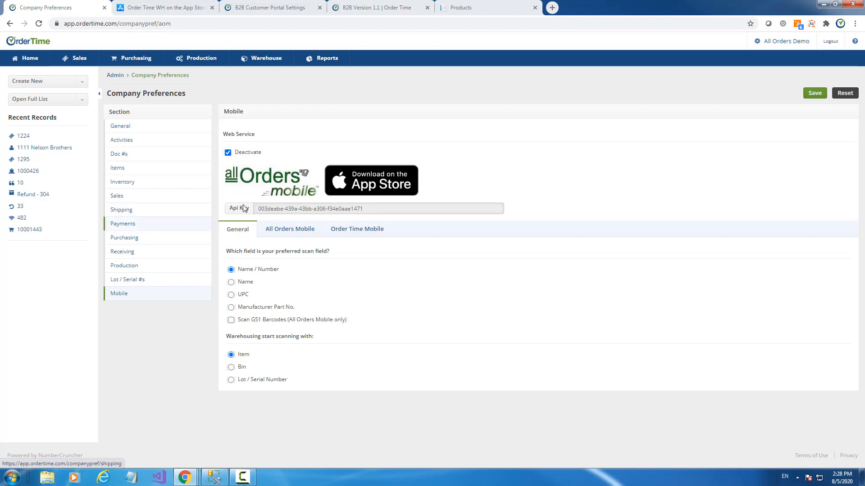
{"action": "left_click", "coordinate": [156, 5]}
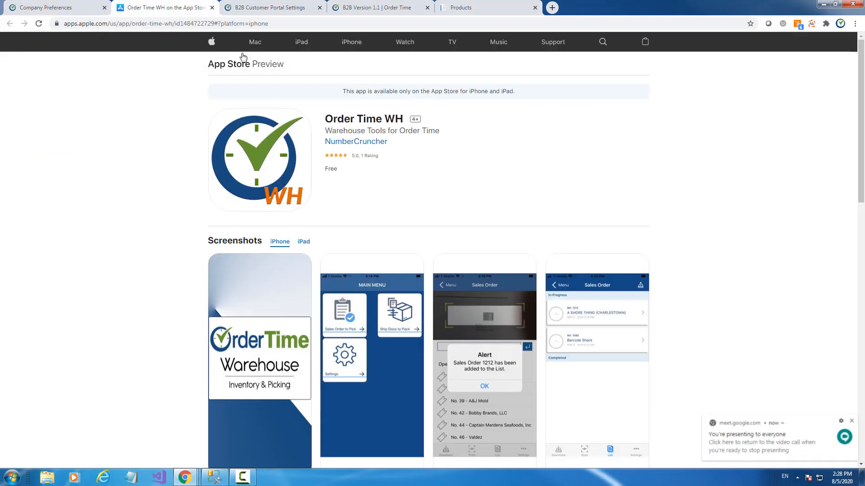
{"action": "double_click", "coordinate": [389, 118]}
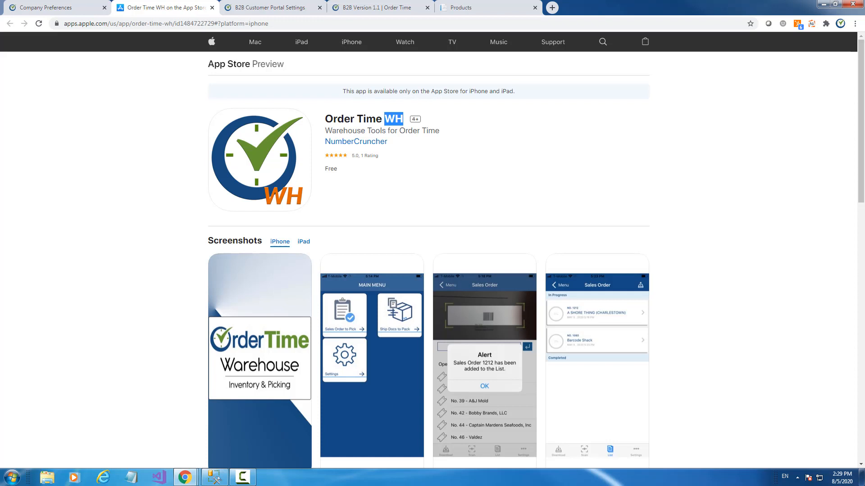
{"action": "left_click", "coordinate": [275, 8]}
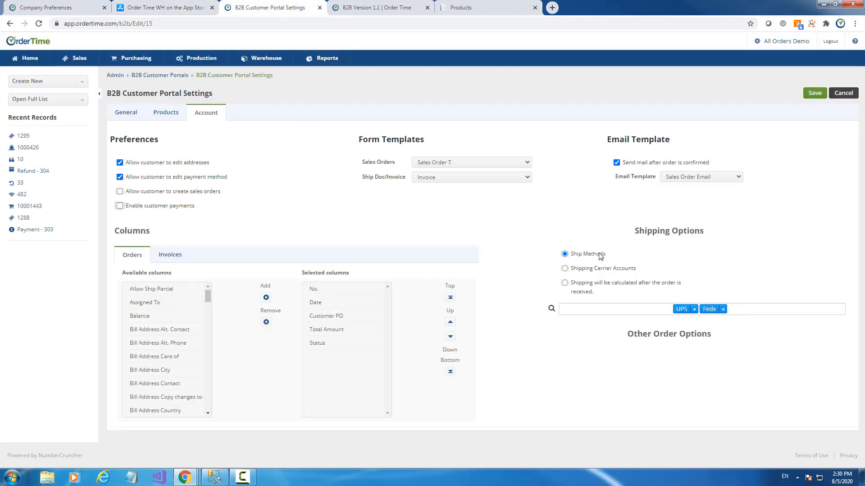
- Show the portal's Products settings and highlight the Customer/Item Filter Options heading
{"action": "left_click", "coordinate": [166, 119]}
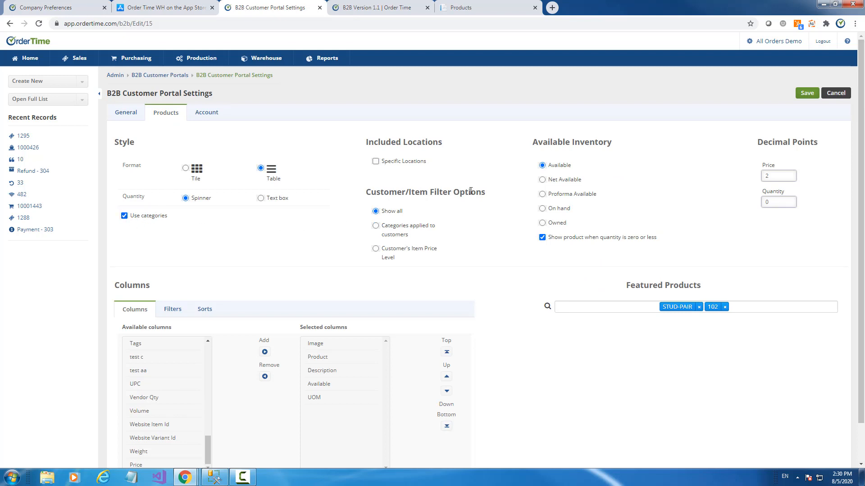
{"action": "left_click_drag", "start_coordinate": [377, 194], "coordinate": [488, 192]}
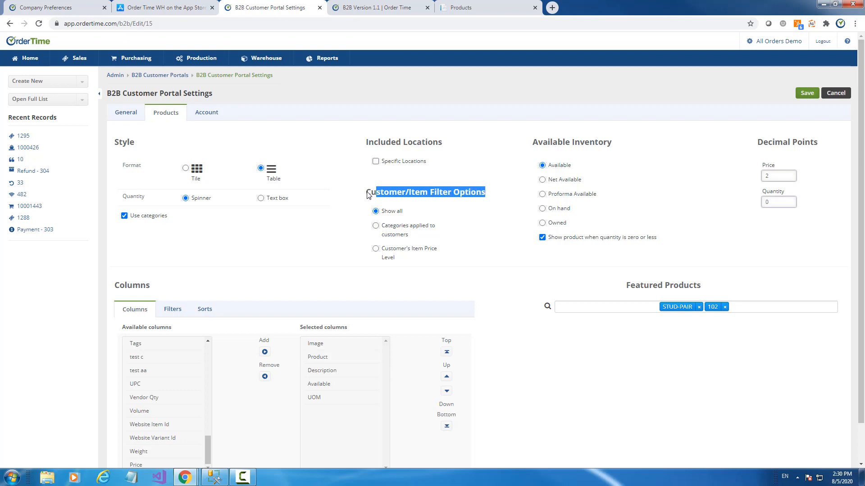
{"action": "left_click_drag", "start_coordinate": [366, 192], "coordinate": [488, 190]}
{"action": "left_click", "coordinate": [398, 192]}
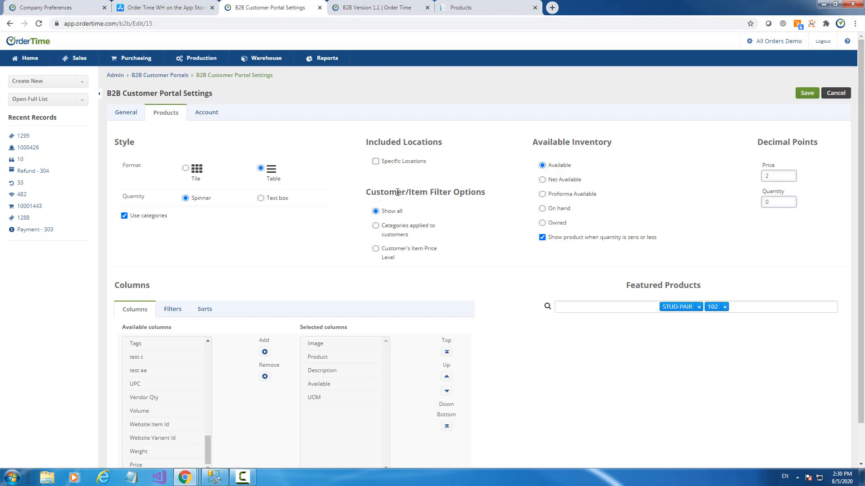